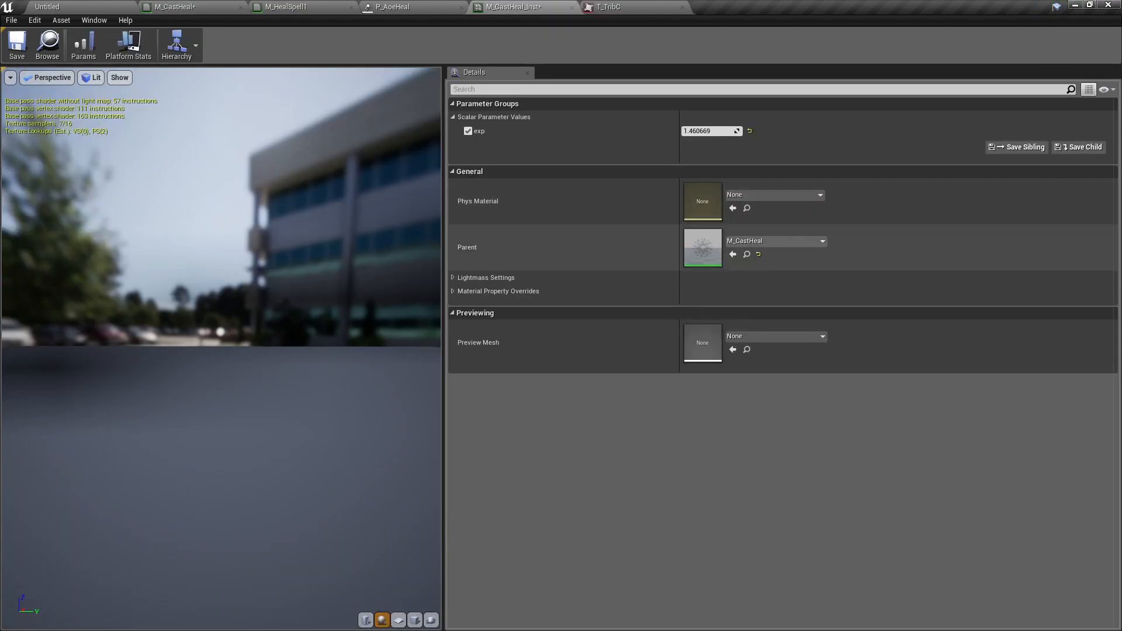
Step: Preview the M_CastHeal instance on a plane, try different exp values and return exp to 1.0
mouse_move(221, 348)
left_mouse_down()
mouse_move(327, 386)
mouse_move(222, 313)
mouse_move(181, 304)
left_mouse_up()
left_click(398, 619)
mouse_move(710, 131)
left_mouse_down()
mouse_move(678, 130)
mouse_move(733, 131)
mouse_move(693, 130)
left_mouse_up()
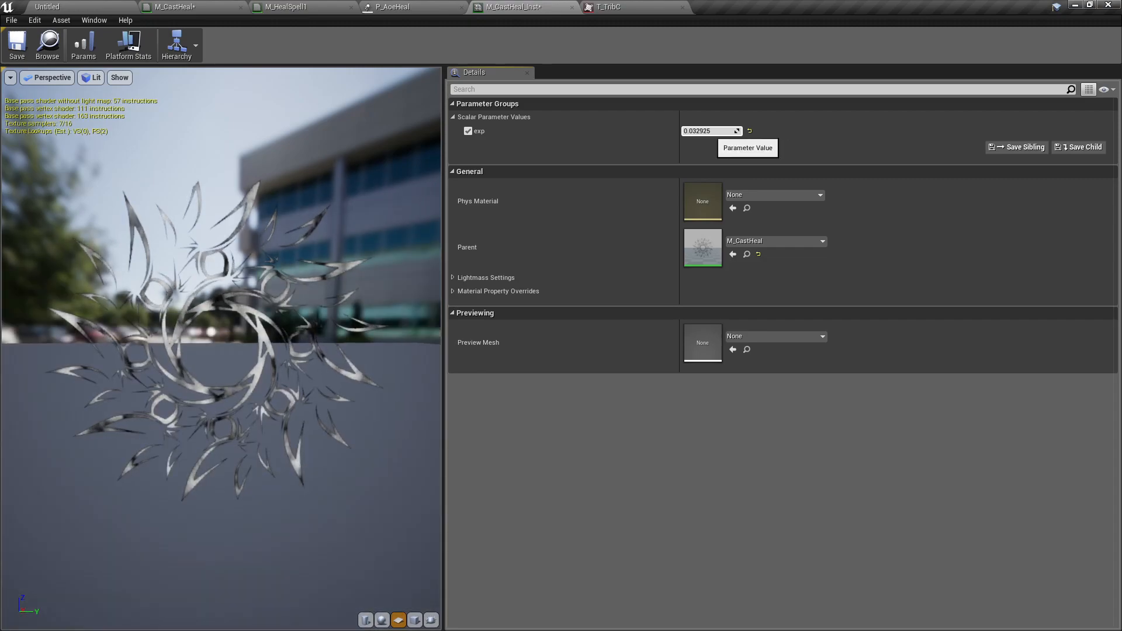
left_click_drag(710, 129, 711, 129)
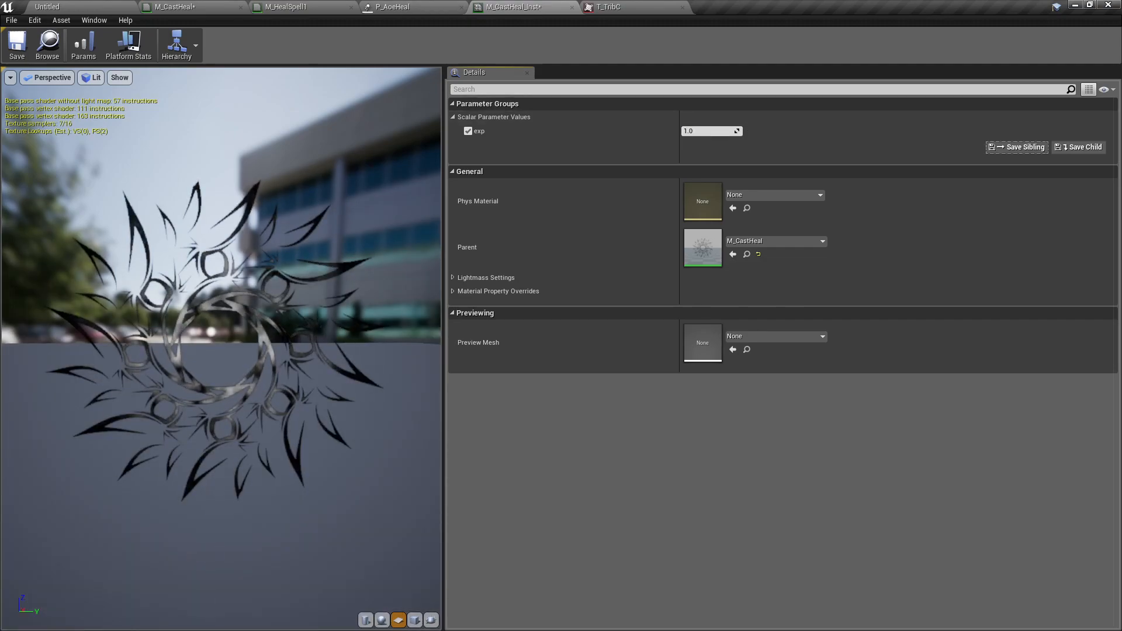
Step: Review the M_CastHeal and M_HealSpell1 material graphs and the P_AoeHeal particle system
left_click(193, 7)
scroll(500, 390, "down", 2)
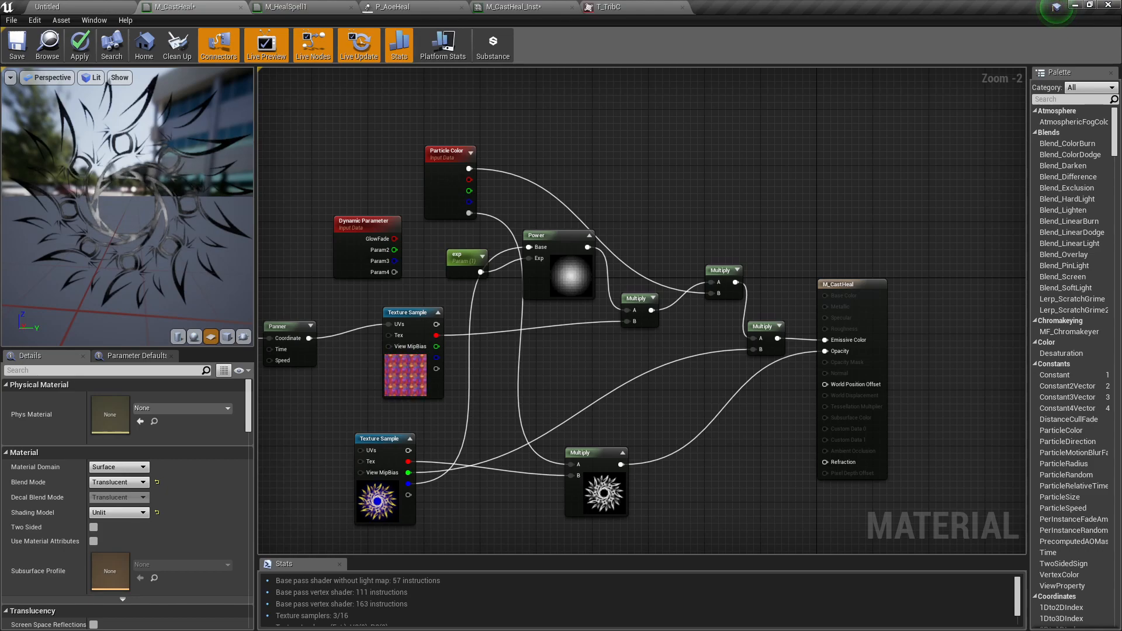
left_click(288, 7)
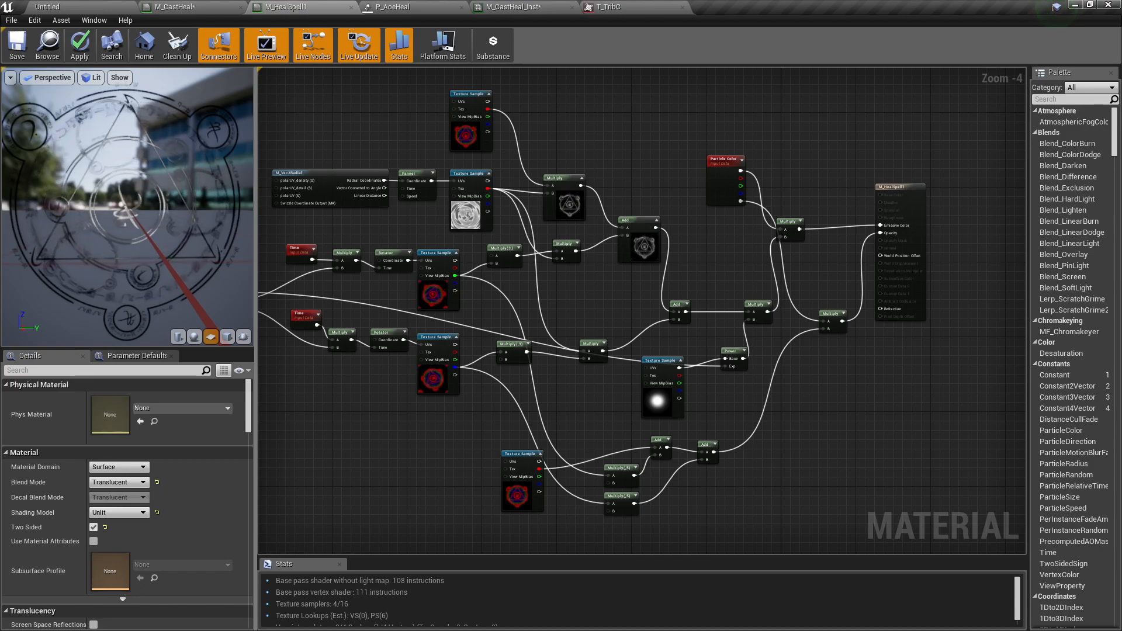
left_click(393, 7)
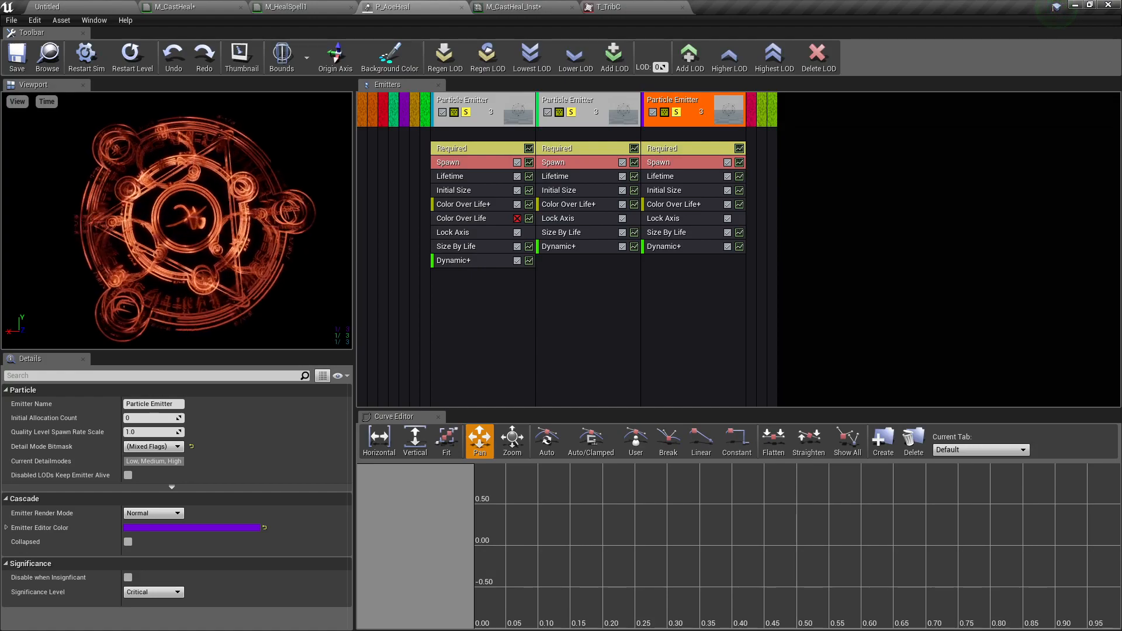
left_click(302, 7)
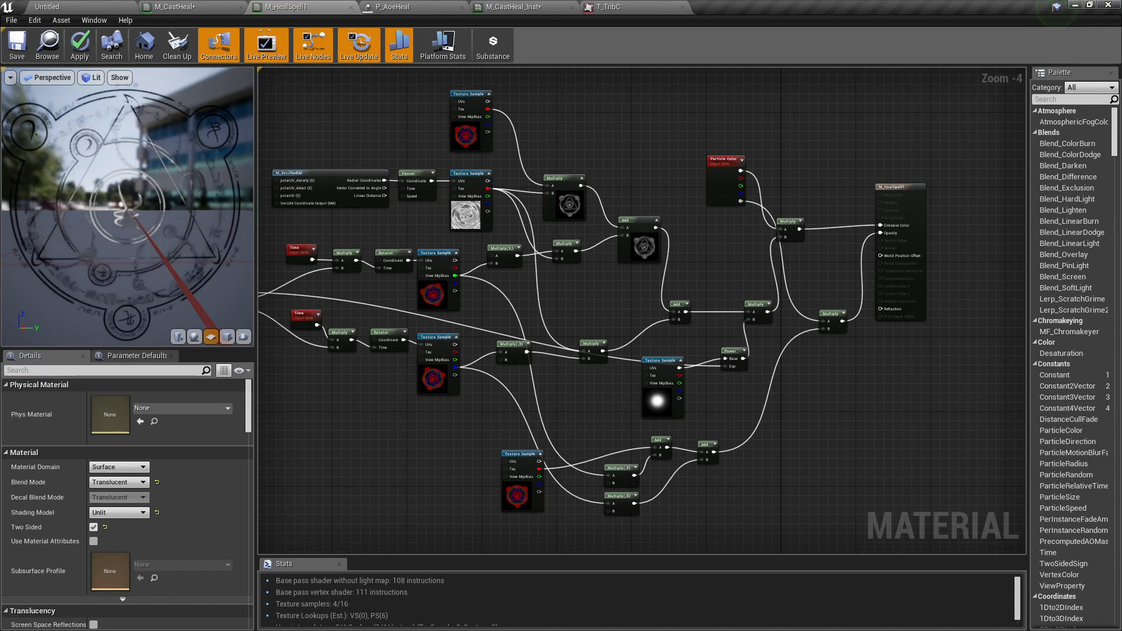
left_click(207, 7)
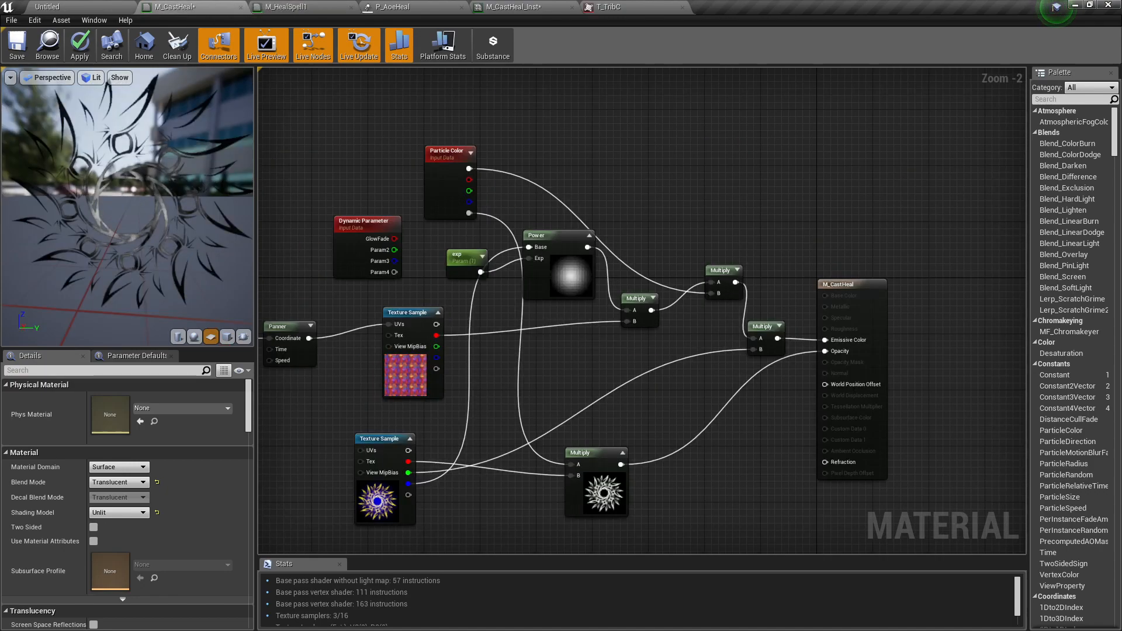
Step: Open the T_TribC texture used in M_CastHeal and display only its red channel
left_click(386, 494)
left_click(607, 7)
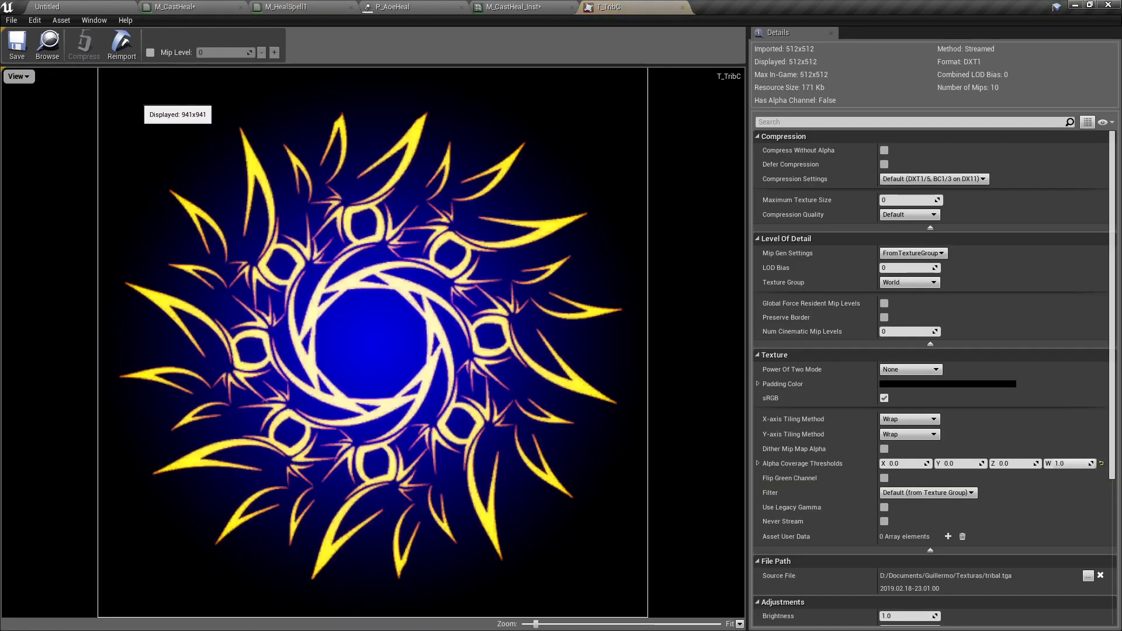
left_click(19, 76)
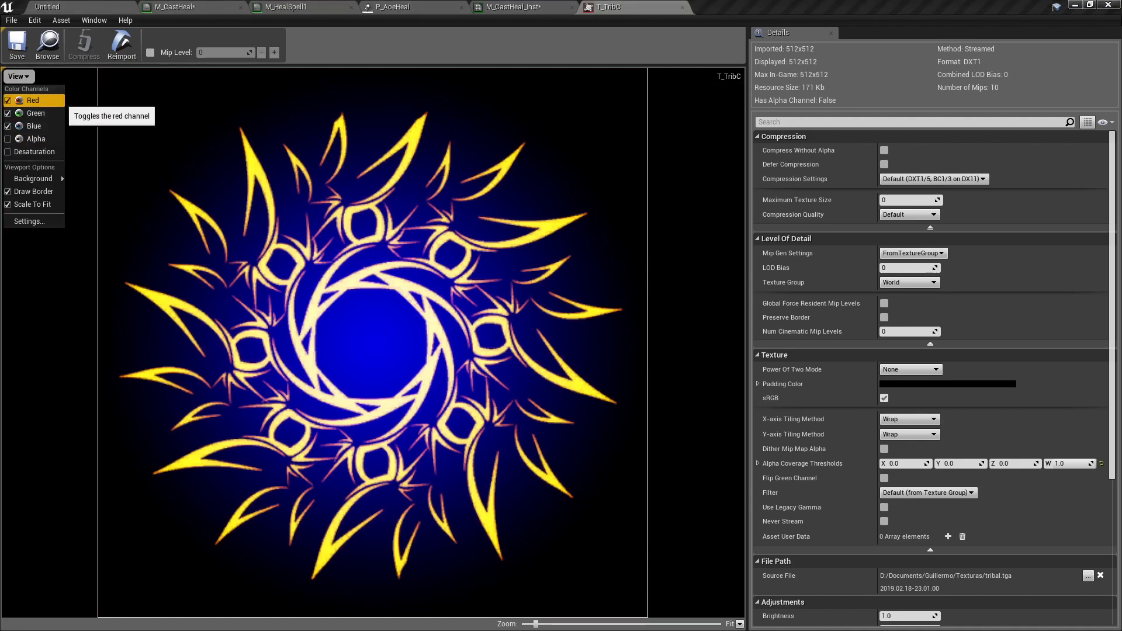
key("Escape")
left_click(19, 75)
left_click(7, 113)
left_click(7, 125)
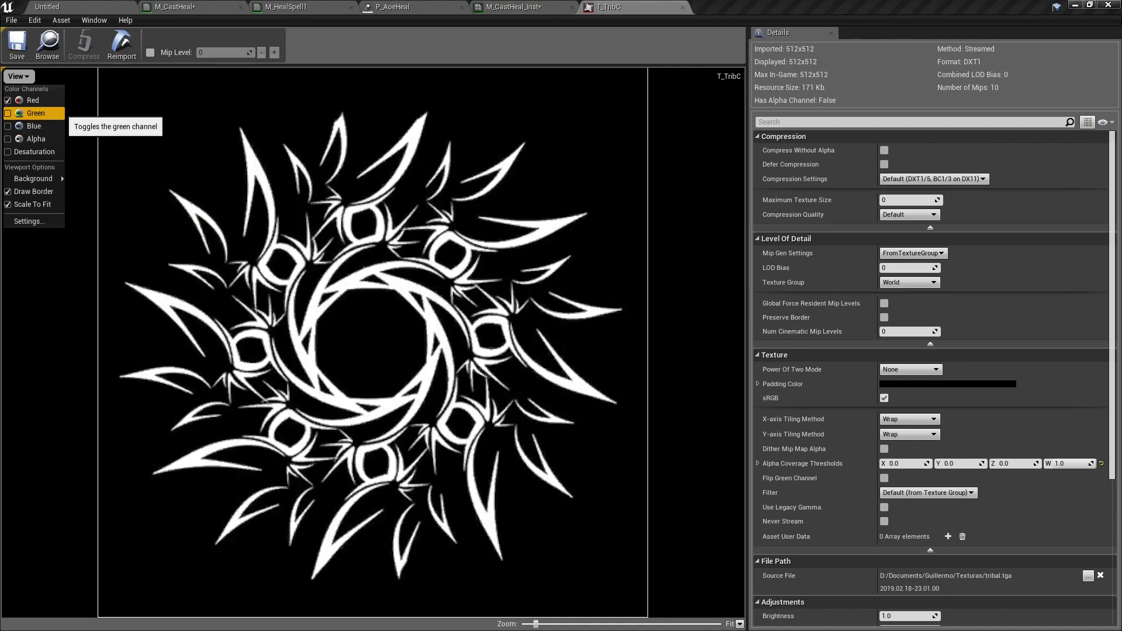
Step: View the texture's green channel alone, its blue channel alone, and all three color channels together again
left_click(8, 113)
left_click(7, 100)
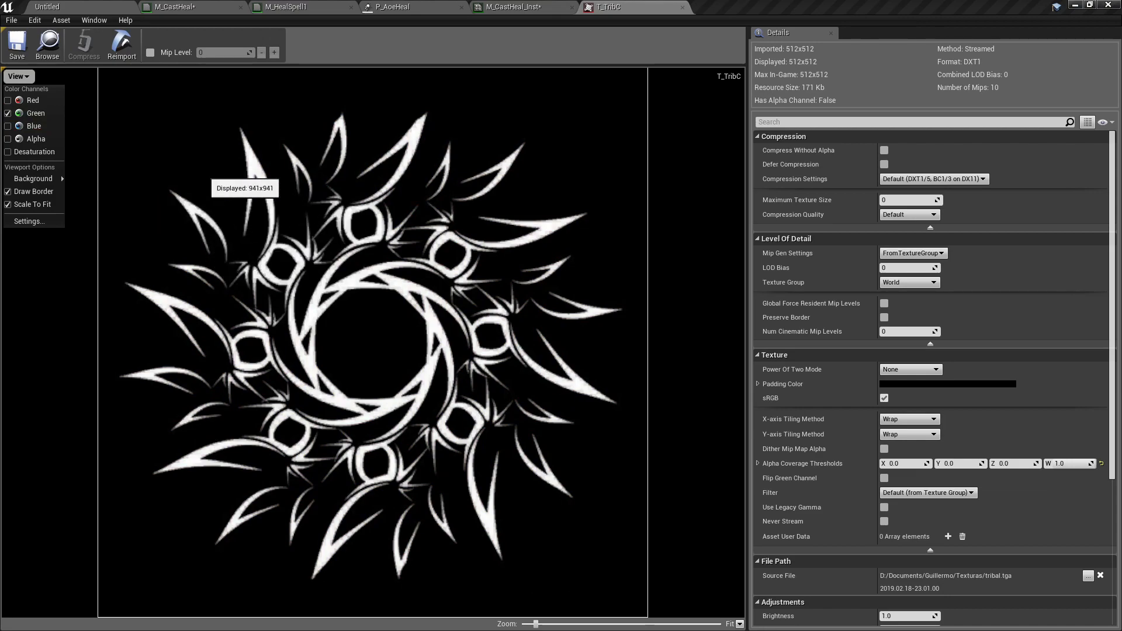
left_click(34, 125)
left_click(35, 113)
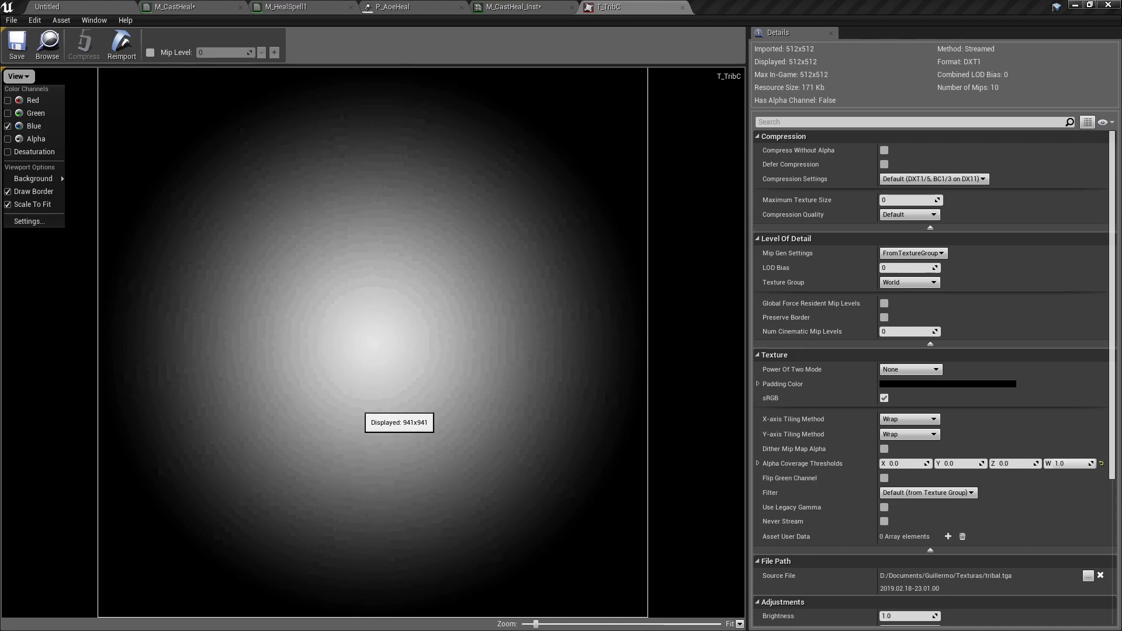
left_click(8, 112)
left_click(8, 99)
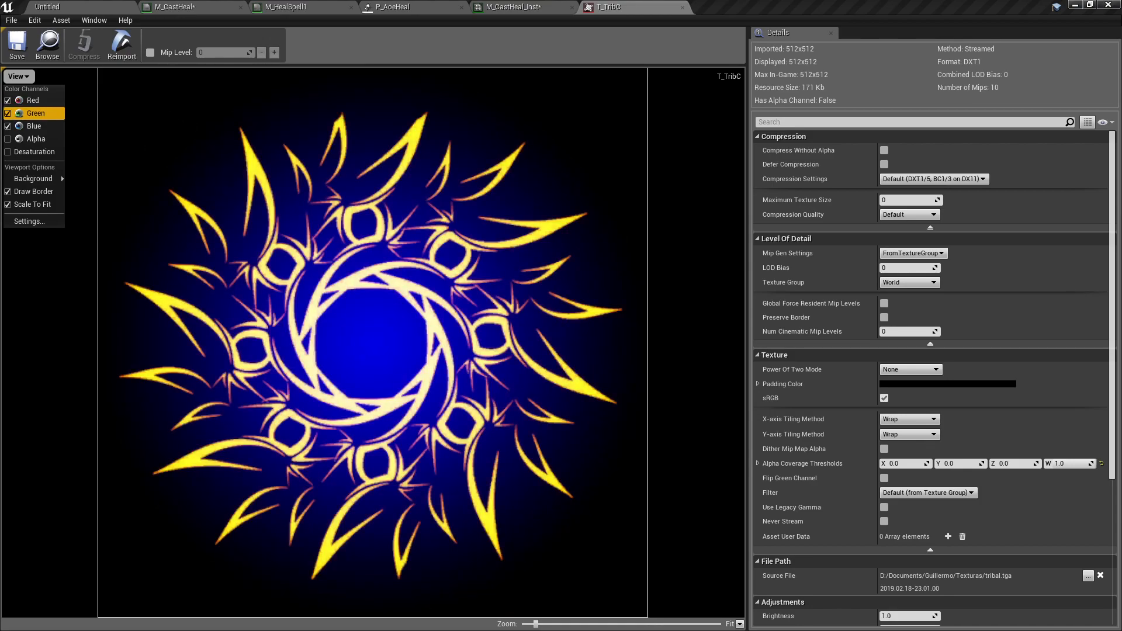
Step: Switch to Photoshop, create a 1024 x 1024 px, 300 ppi RGB document with a white background, and add an empty layer
key("alt+Tab")
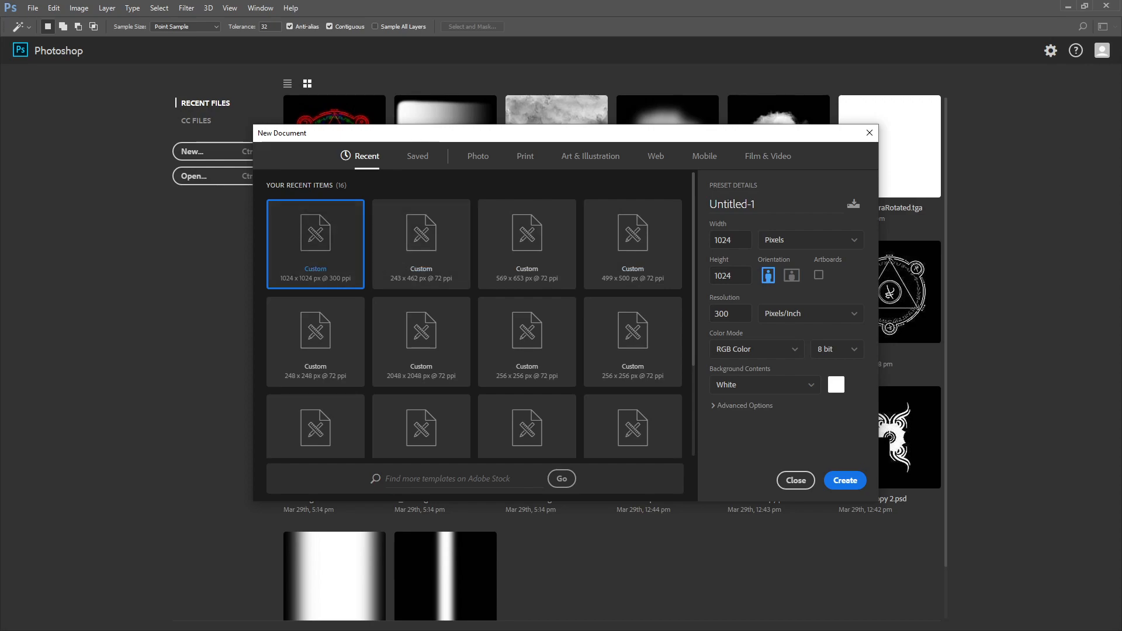
key("Return")
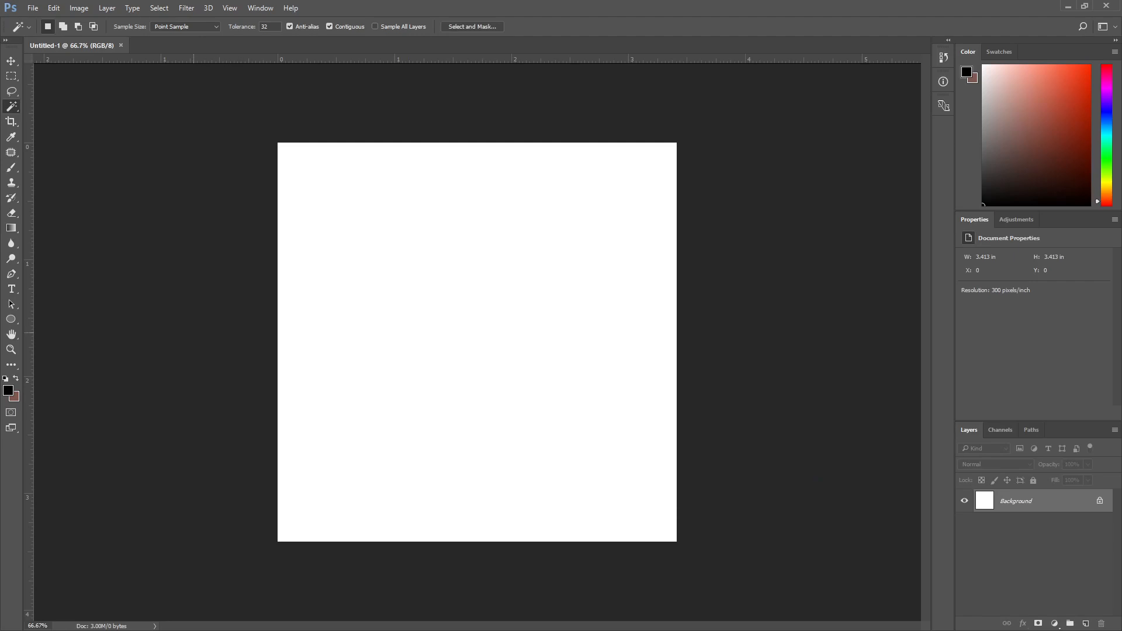
left_click(1086, 624)
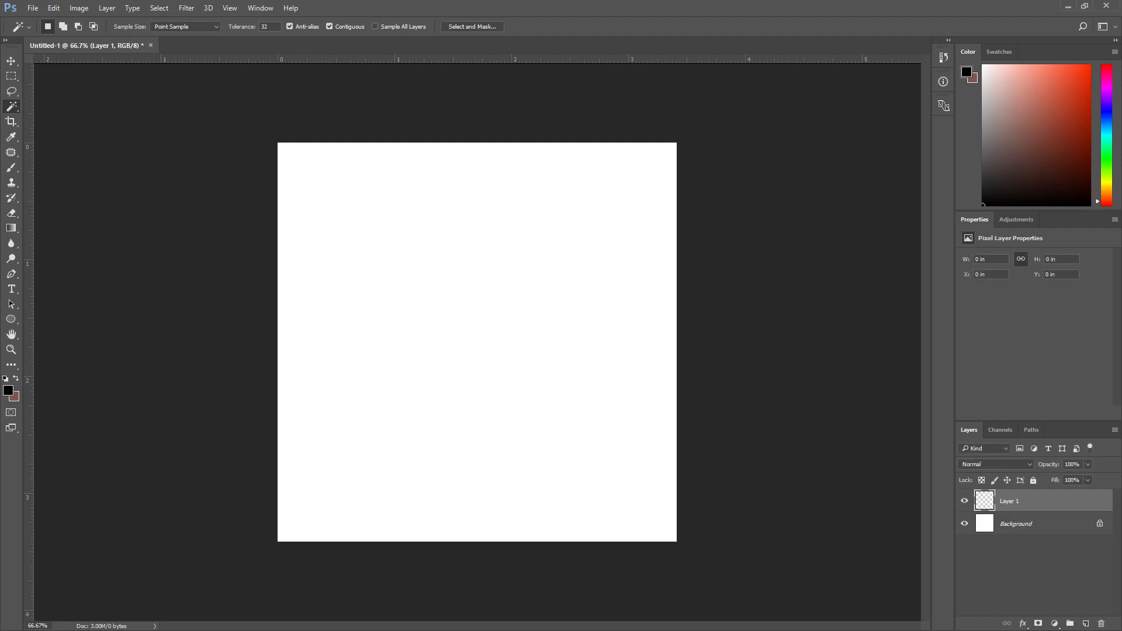
Step: Switch to the browser and look over the "tribal sign" image results and the full-size image chosen from 123freevectors
key("alt+Tab")
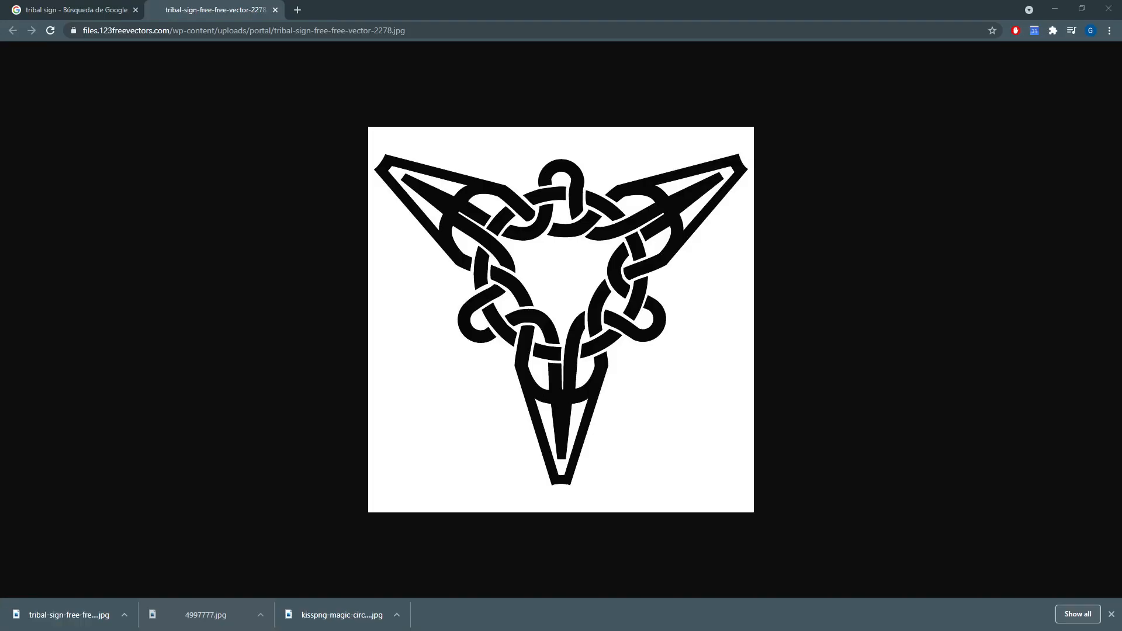
key("ctrl+Tab")
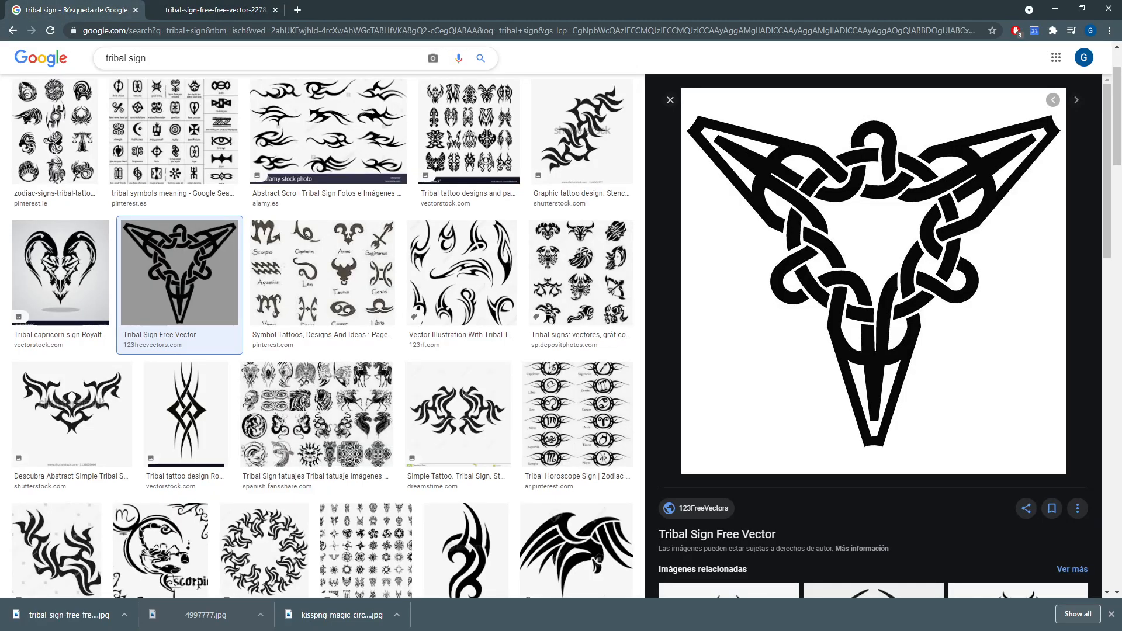
scroll(174, 222, "up", 2)
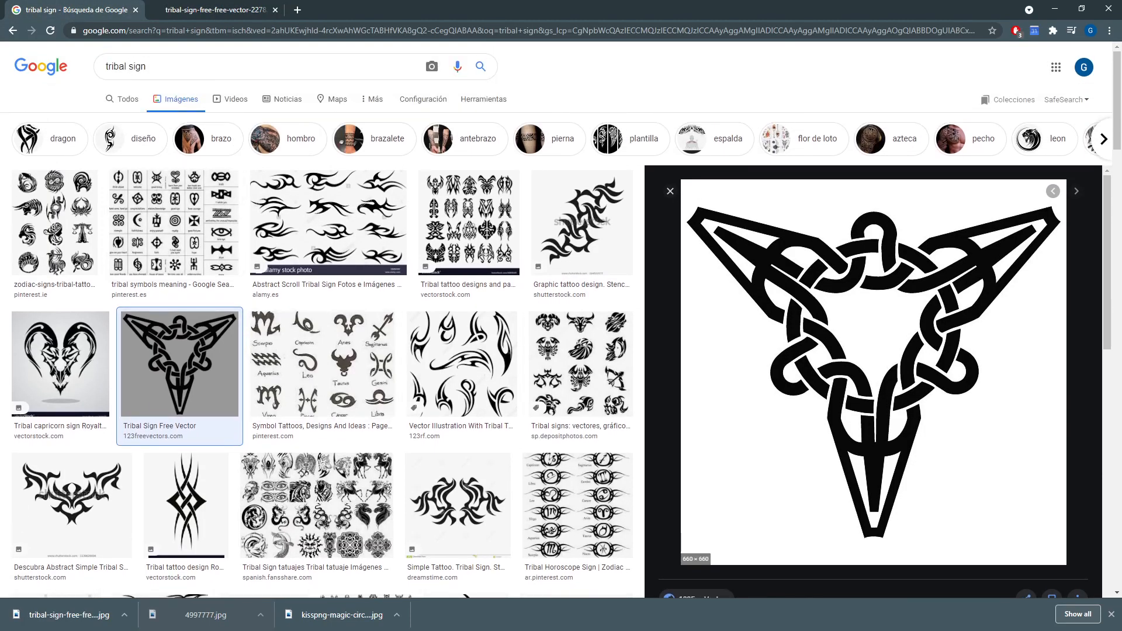
scroll(874, 371, "down", 1)
scroll(873, 372, "up", 1)
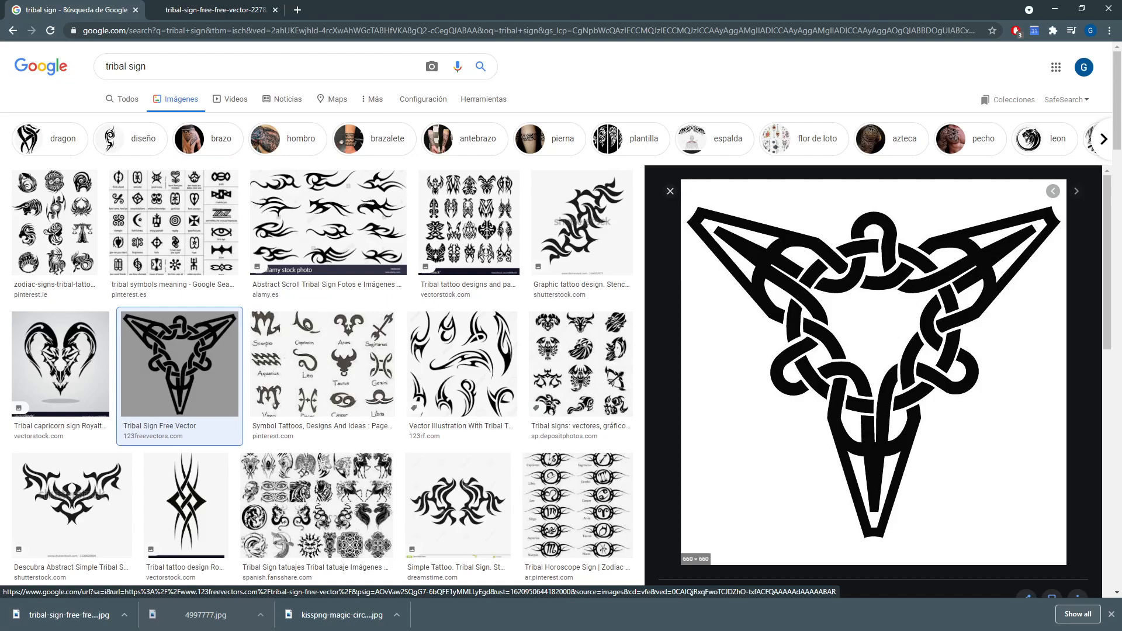
key("ctrl+Tab")
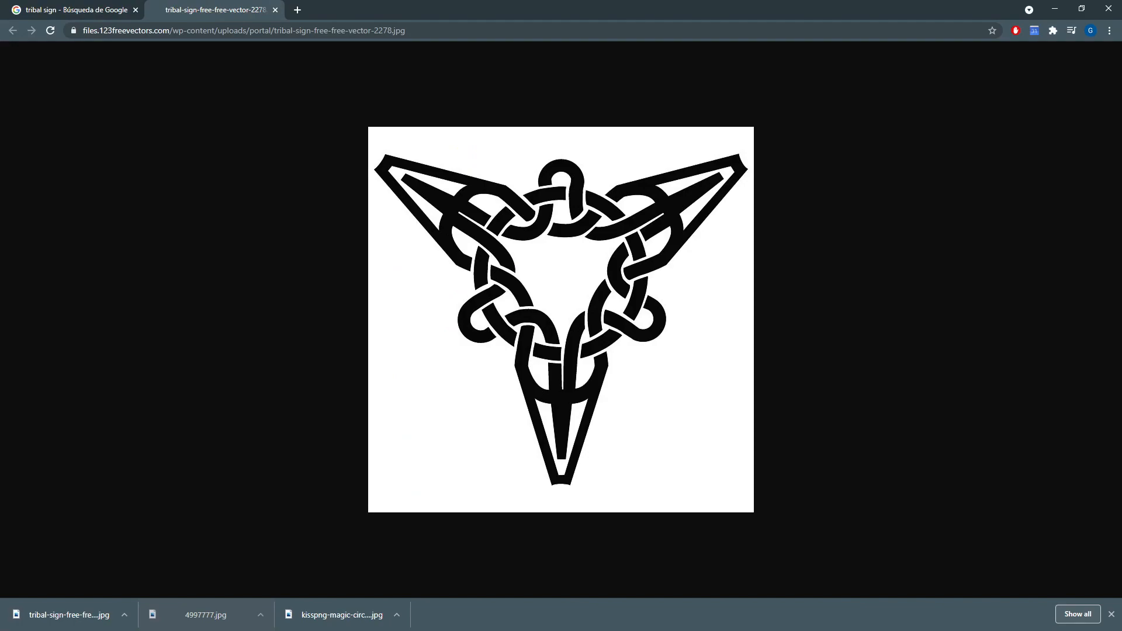
Step: Switch back to Photoshop, place the tribal-sign-free-free-vector-2278 image to fill the canvas, and hide the Background layer
key("alt+Tab")
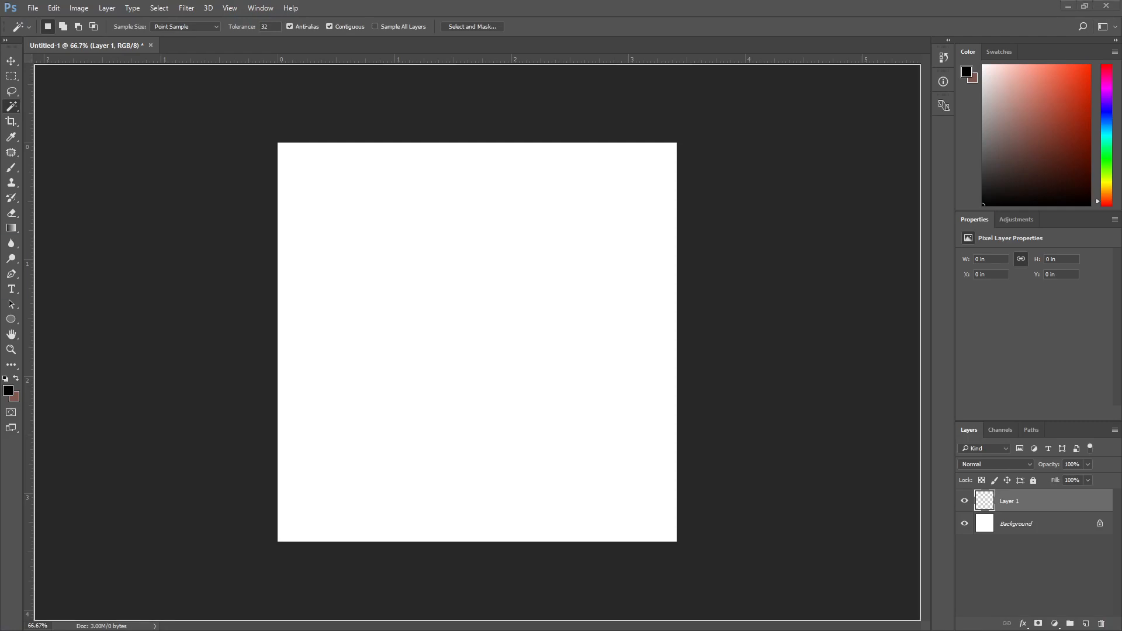
left_click_drag(406, 330, 405, 330)
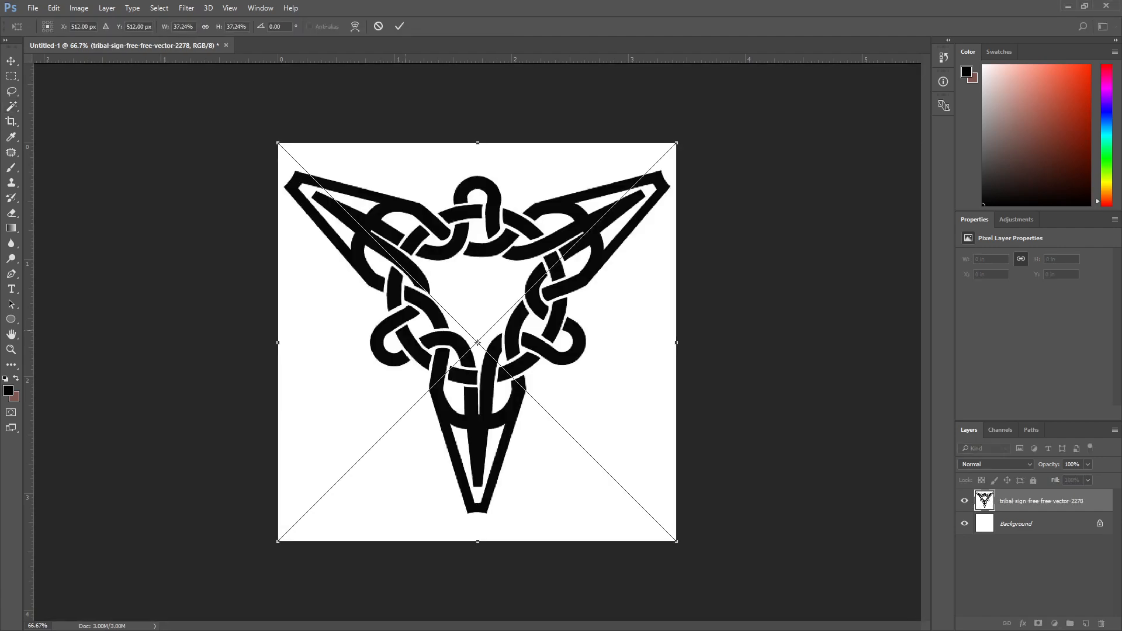
key("Return")
left_click(964, 524)
Step: Select all black pieces of the tribal sign with the Magic Wand, adding each separate piece to the selection
scroll(476, 341, "up", 1)
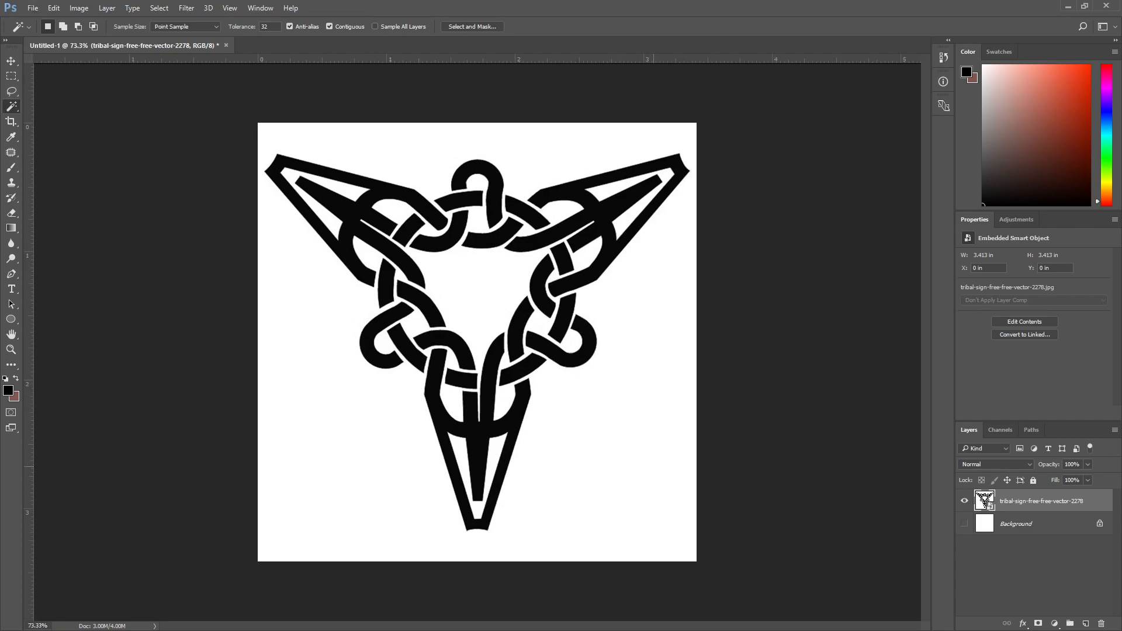
scroll(477, 342, "up", 1)
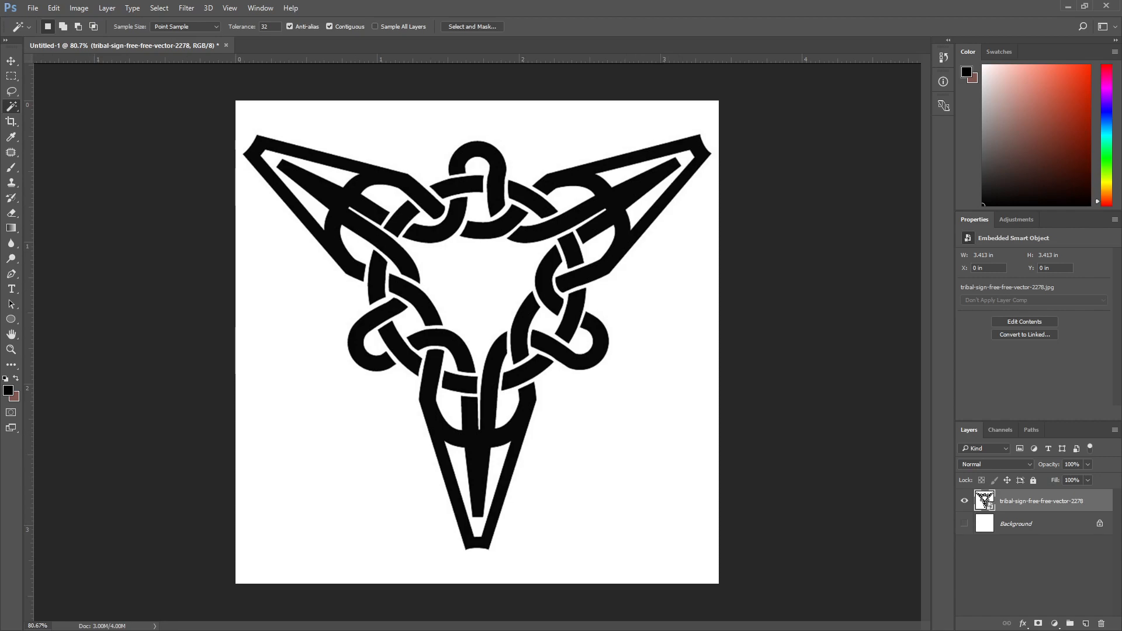
left_click(333, 196)
scroll(477, 342, "up", 1)
key("shift")
left_click(459, 168, "shift")
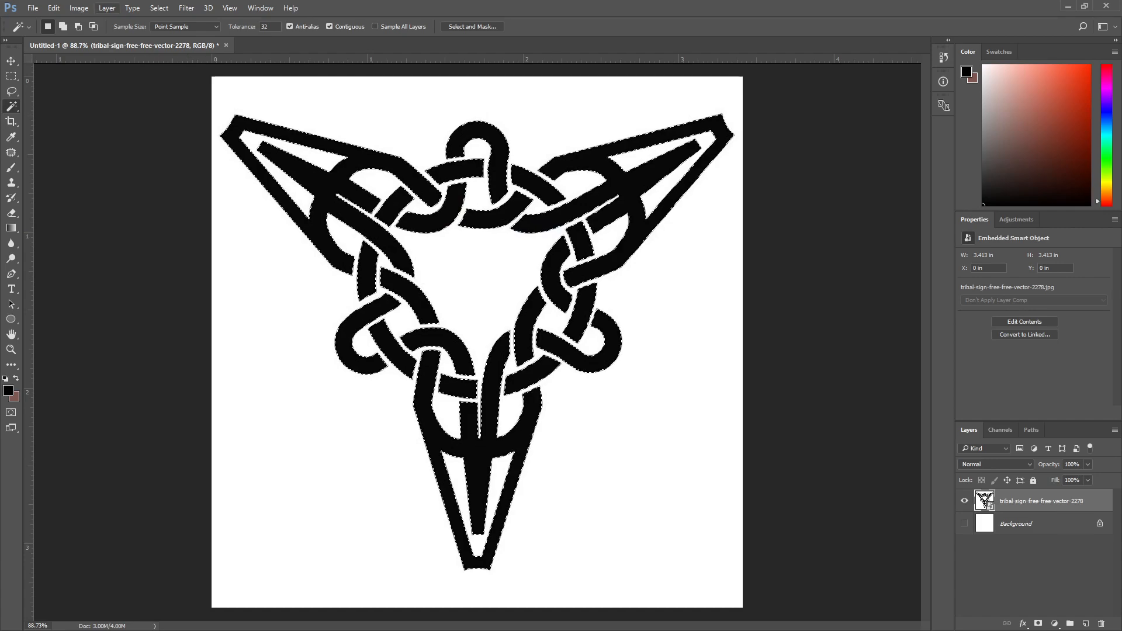
Step: Rasterize the tribal sign smart object into a pixel layer
left_click(107, 8)
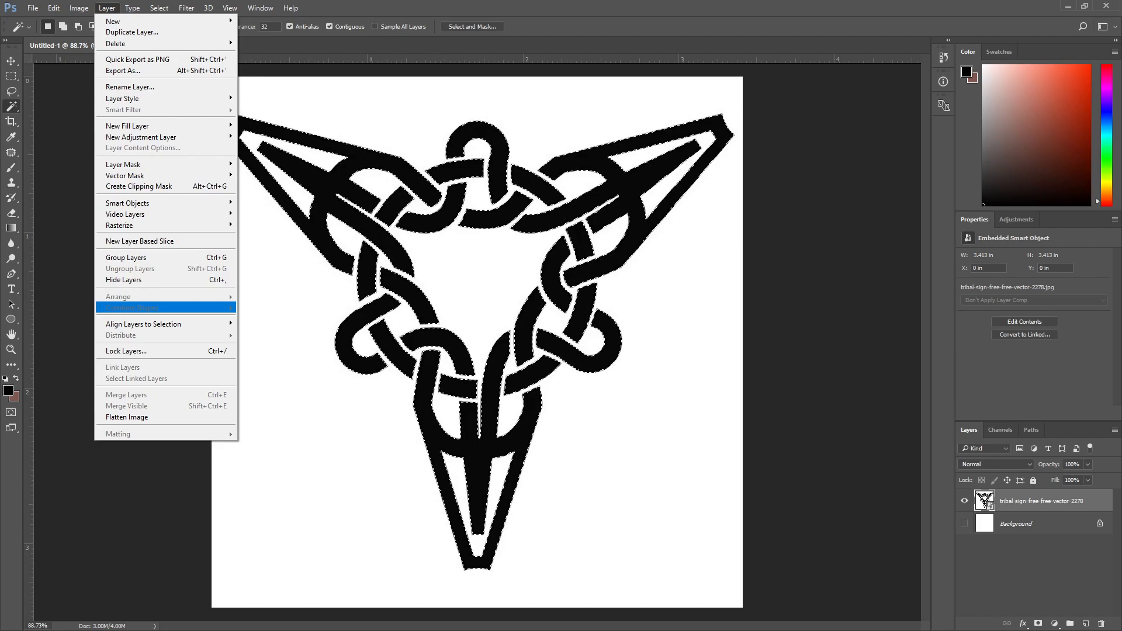
mouse_move(146, 225)
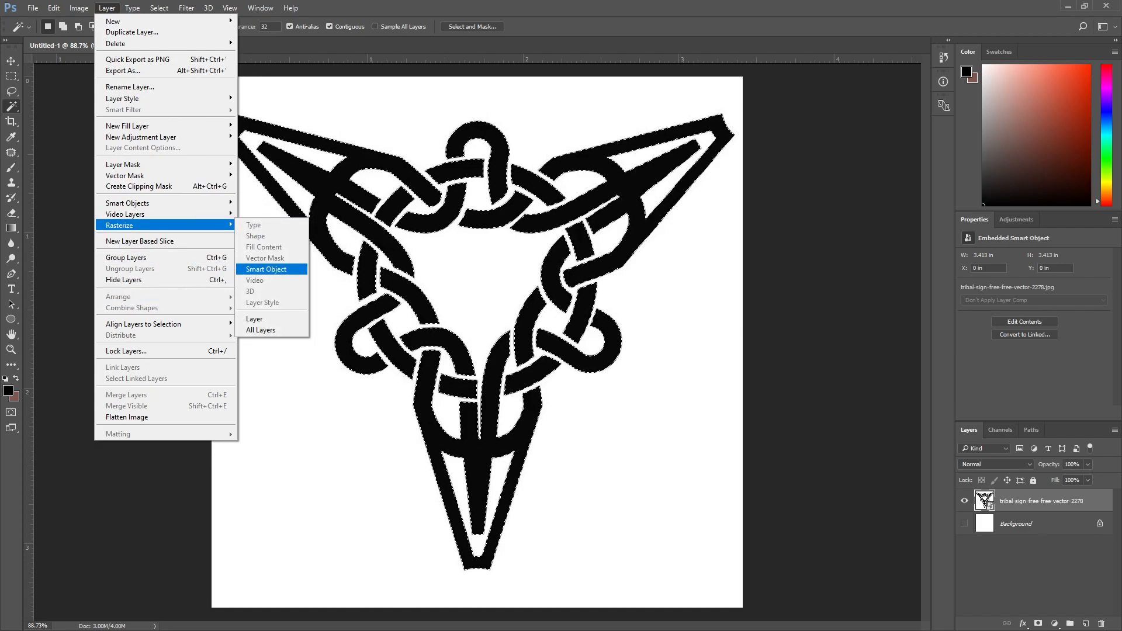
left_click(266, 269)
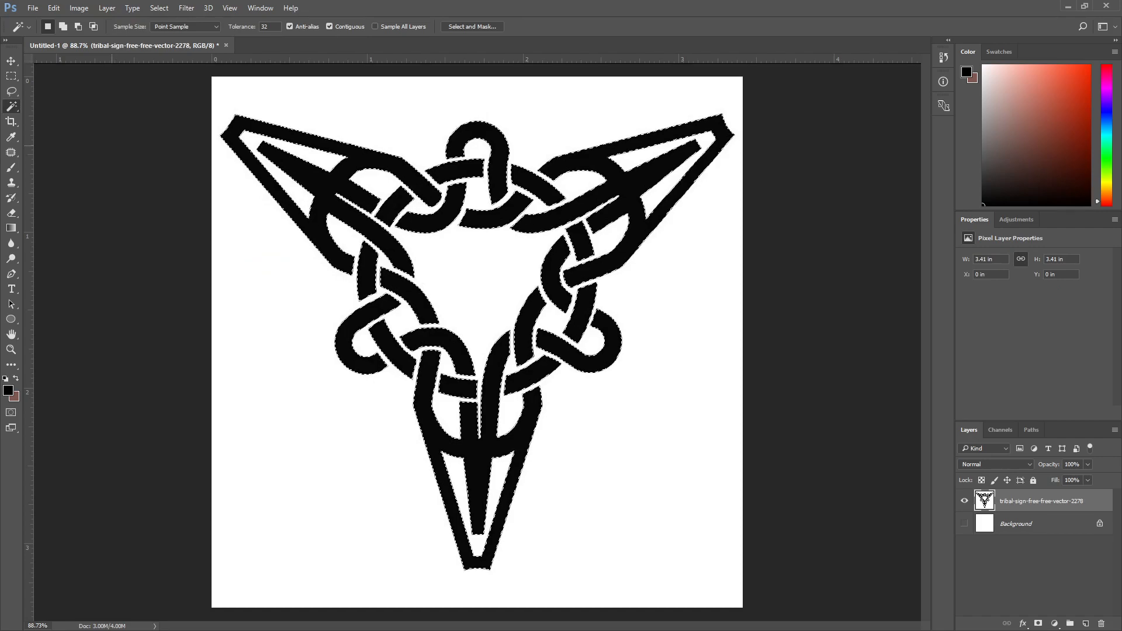
Step: Invert the selection and delete the white area around the sign, undoing any deletion of the black shape
key("Delete")
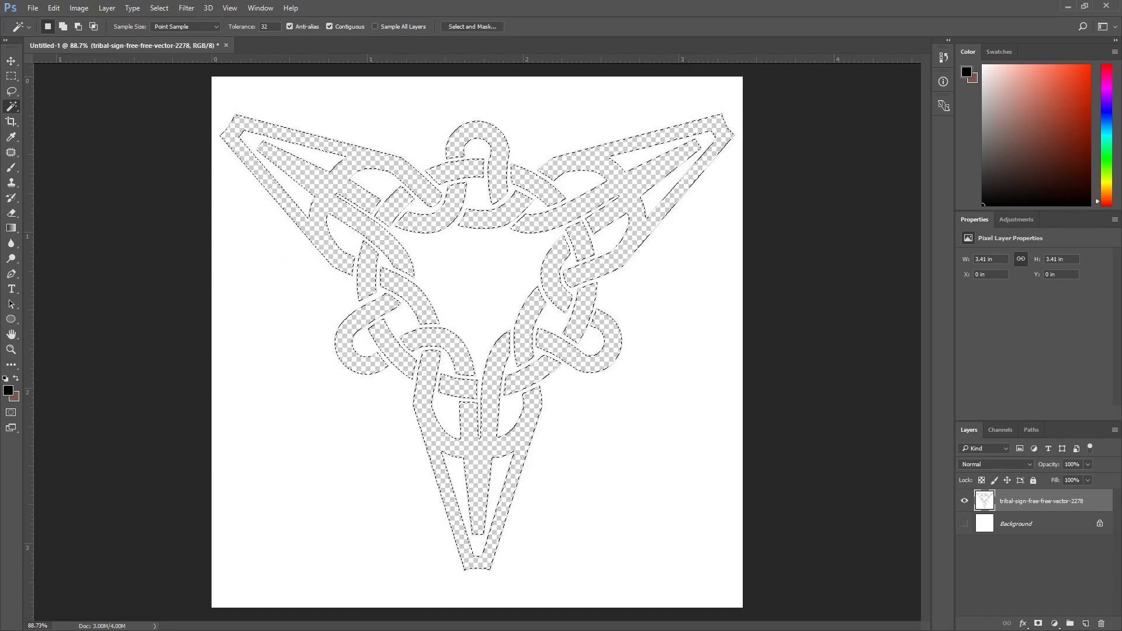
key("ctrl+z")
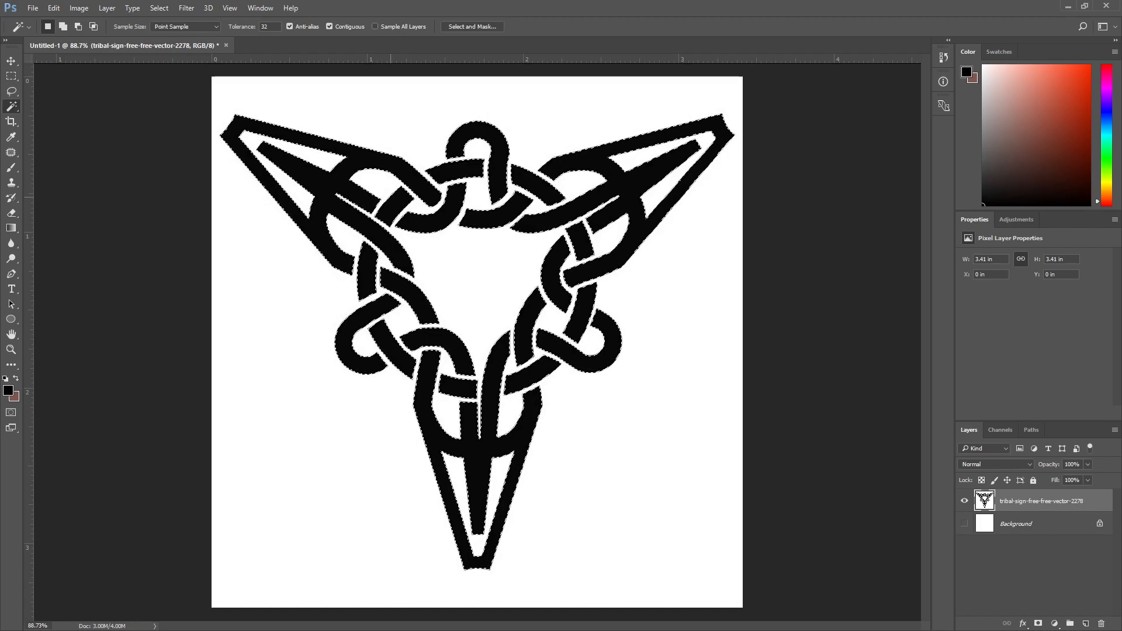
key("ctrl+shift+i")
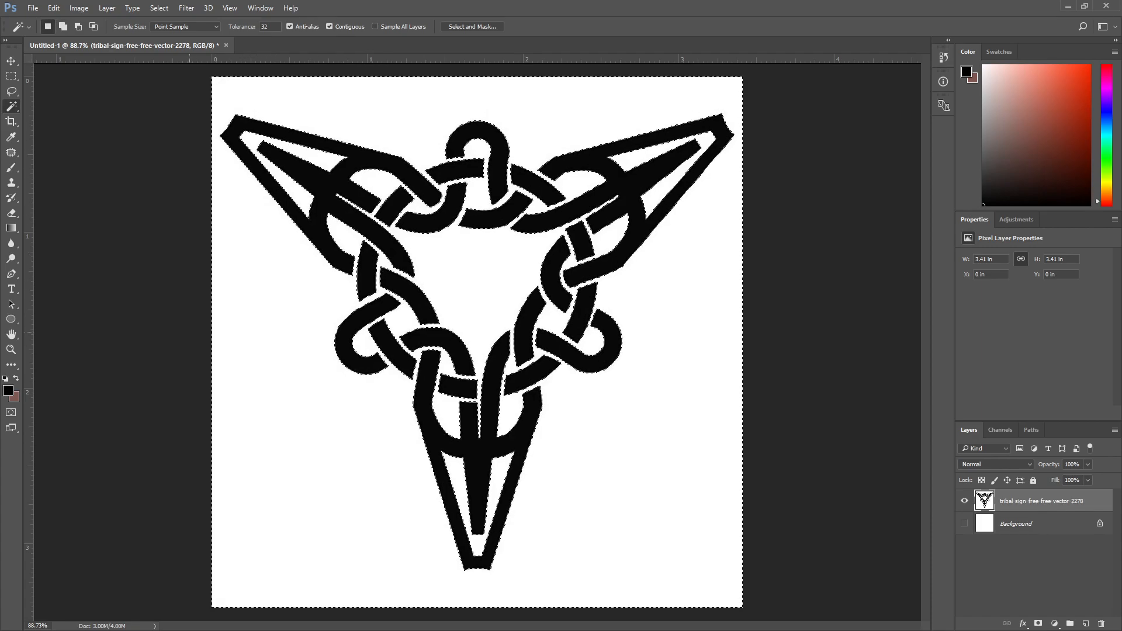
key("Delete")
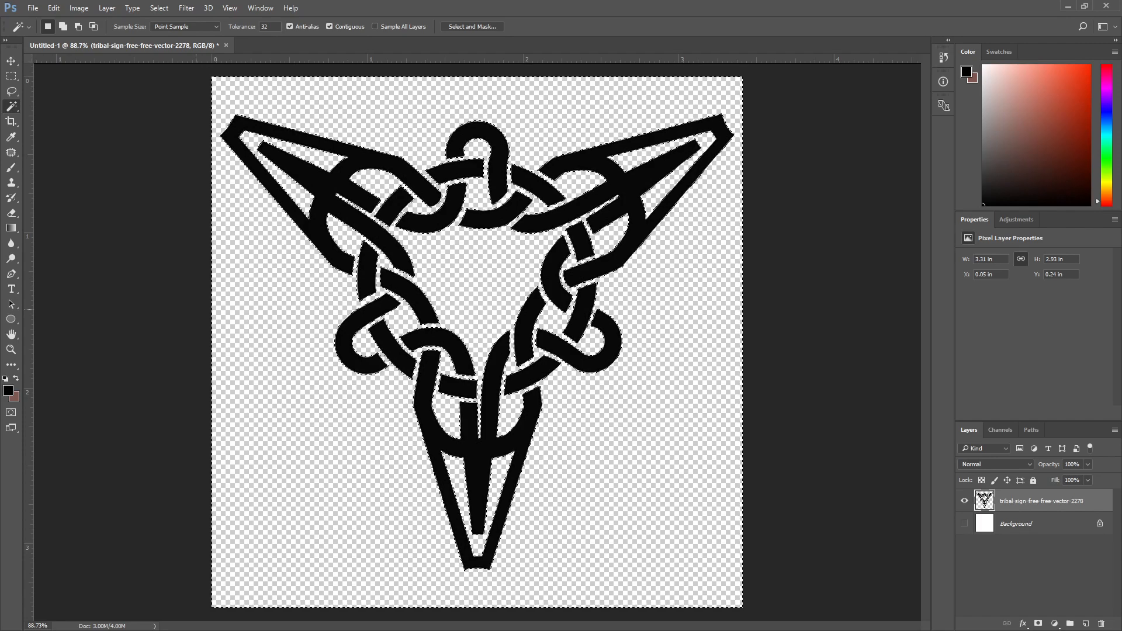
Step: Invert the selection back to the sign shape, add a new layer above it, and hide the tribal-sign-free-free-vector-2278 layer
key("ctrl+shift+i")
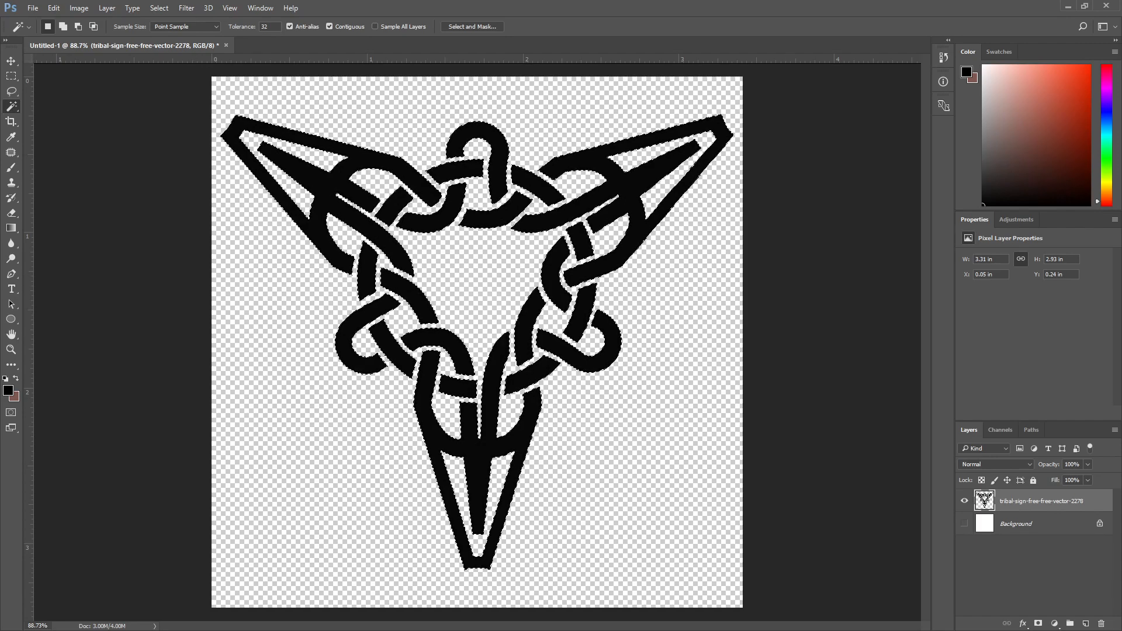
left_click(1085, 623)
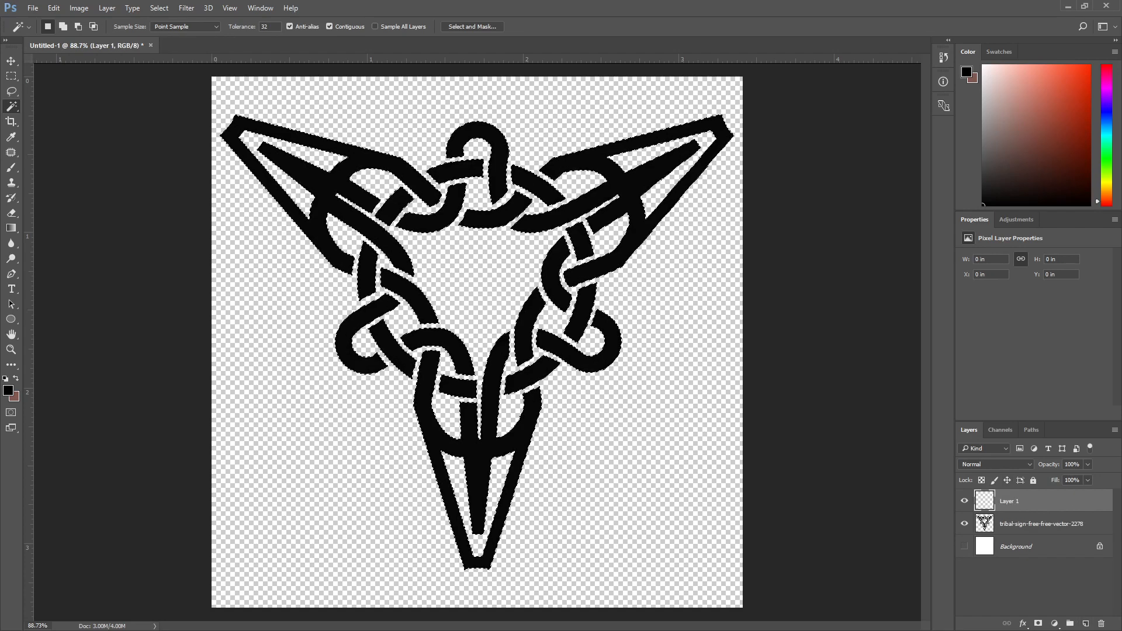
left_click(964, 524)
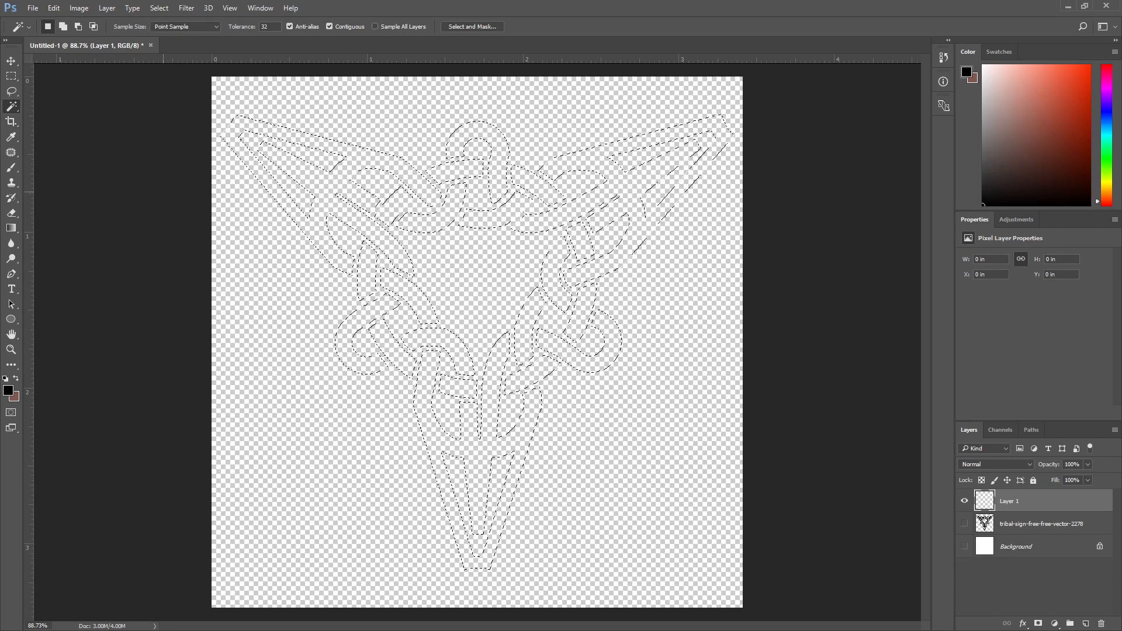
Step: Fill the sign selection with black on the new layer, and clear that fill again
key("alt")
key("alt+BackSpace")
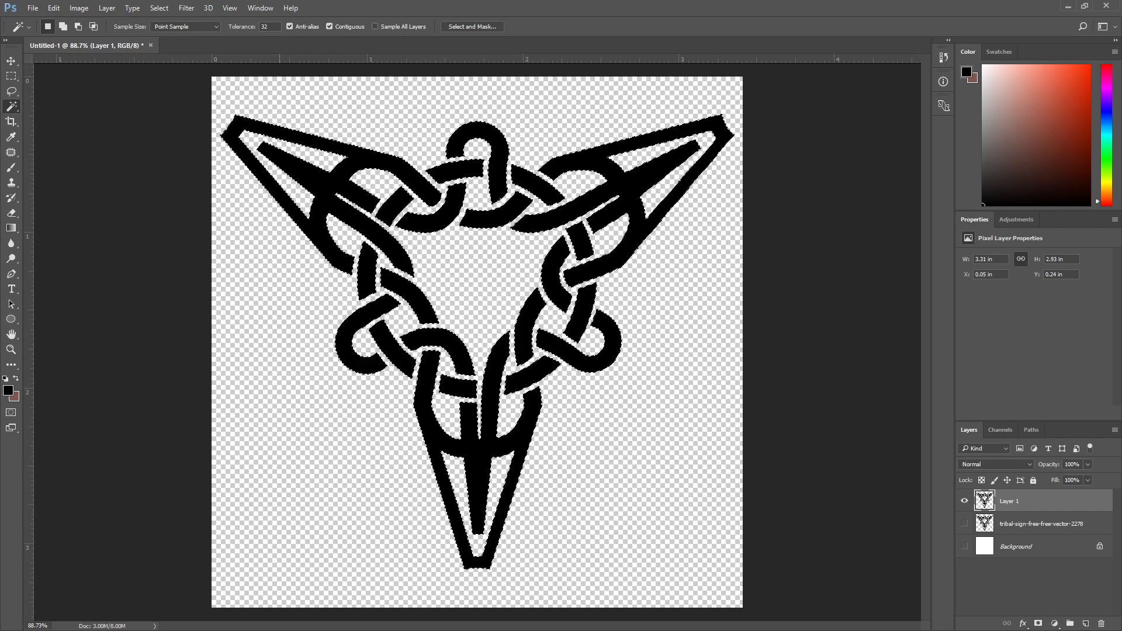
scroll(685, 205, "up", 1)
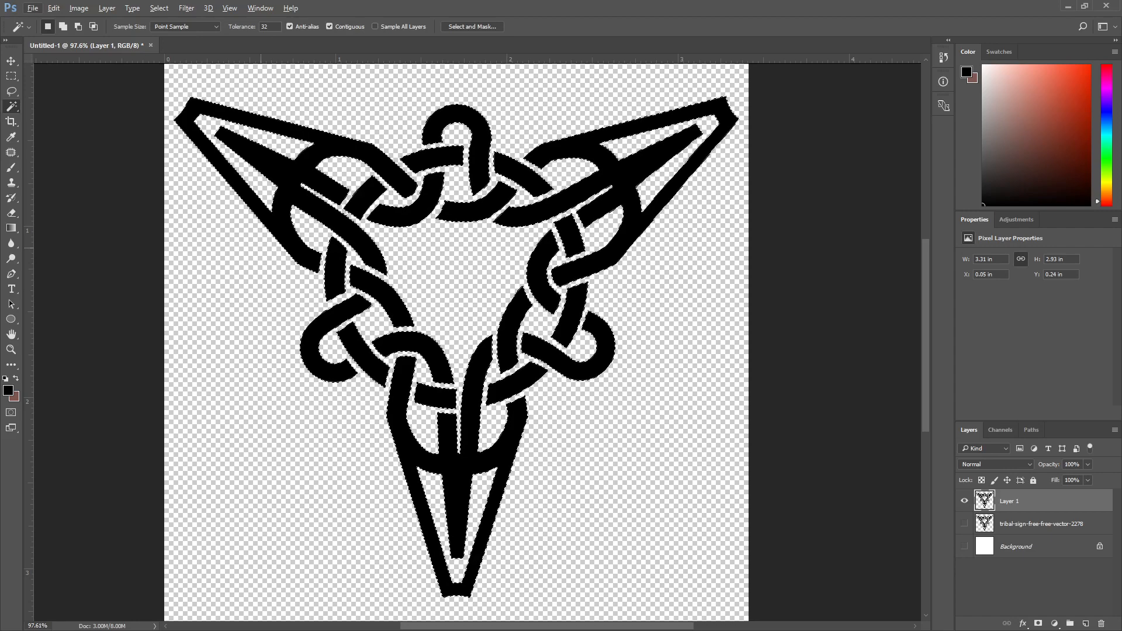
key("Delete")
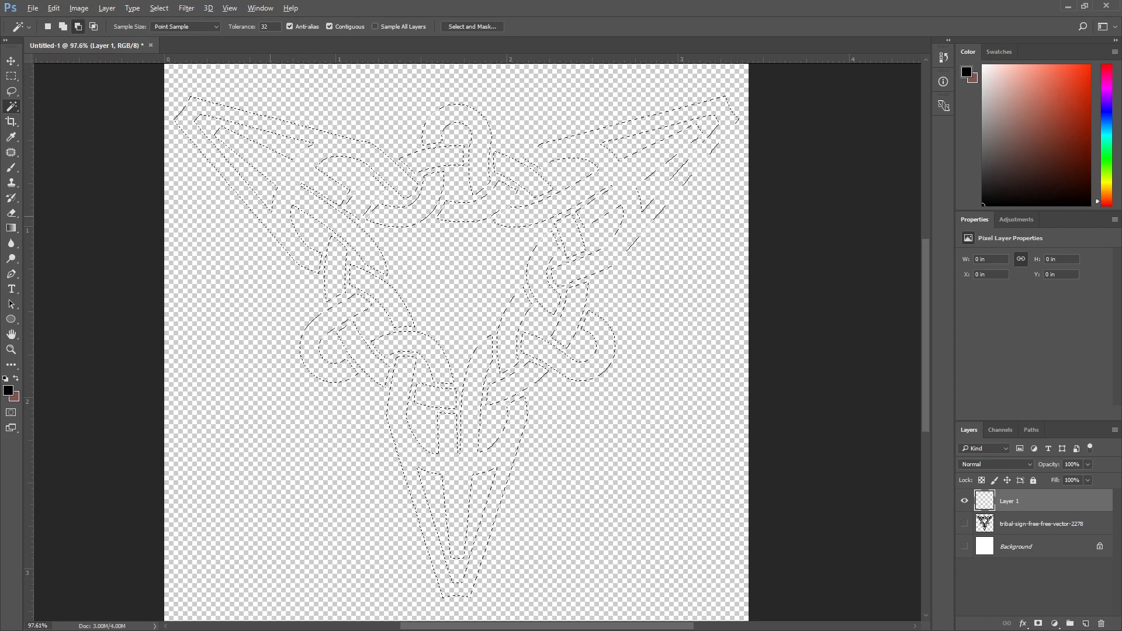
Step: Try to expand the sign selection by 2 pixels
scroll(477, 342, "left", 2)
scroll(525, 261, "up", 1)
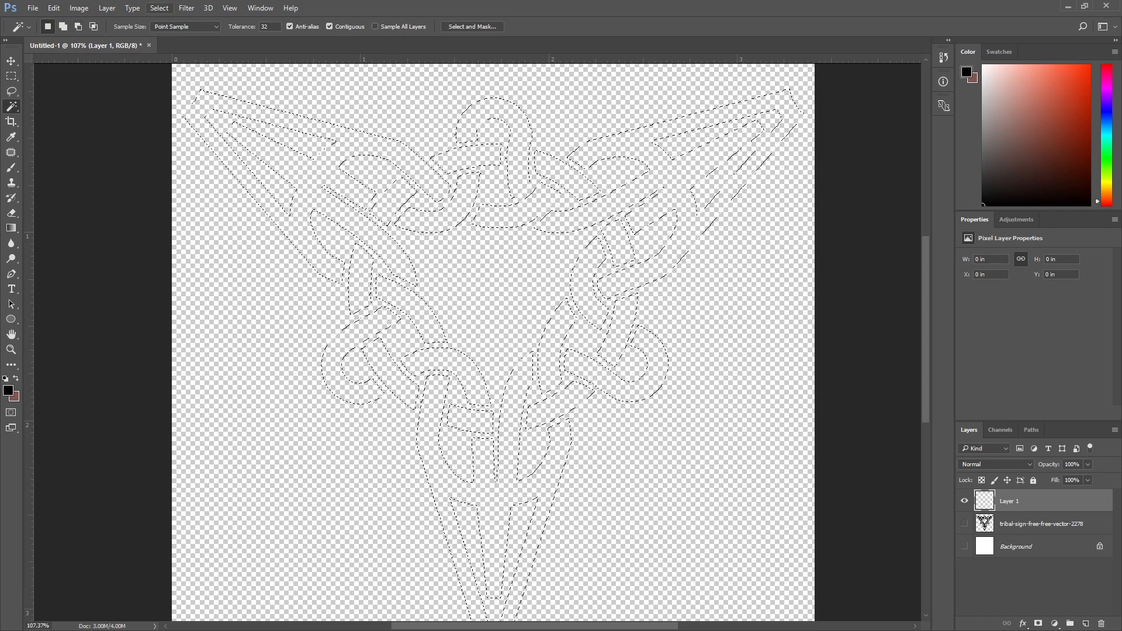
left_click(159, 8)
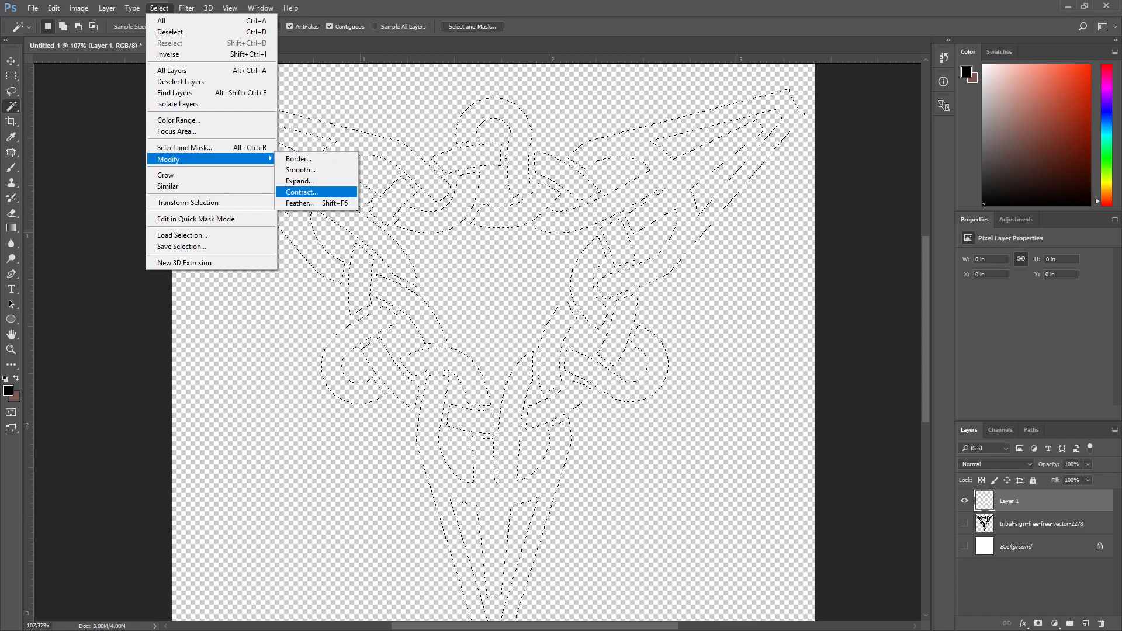
left_click(309, 181)
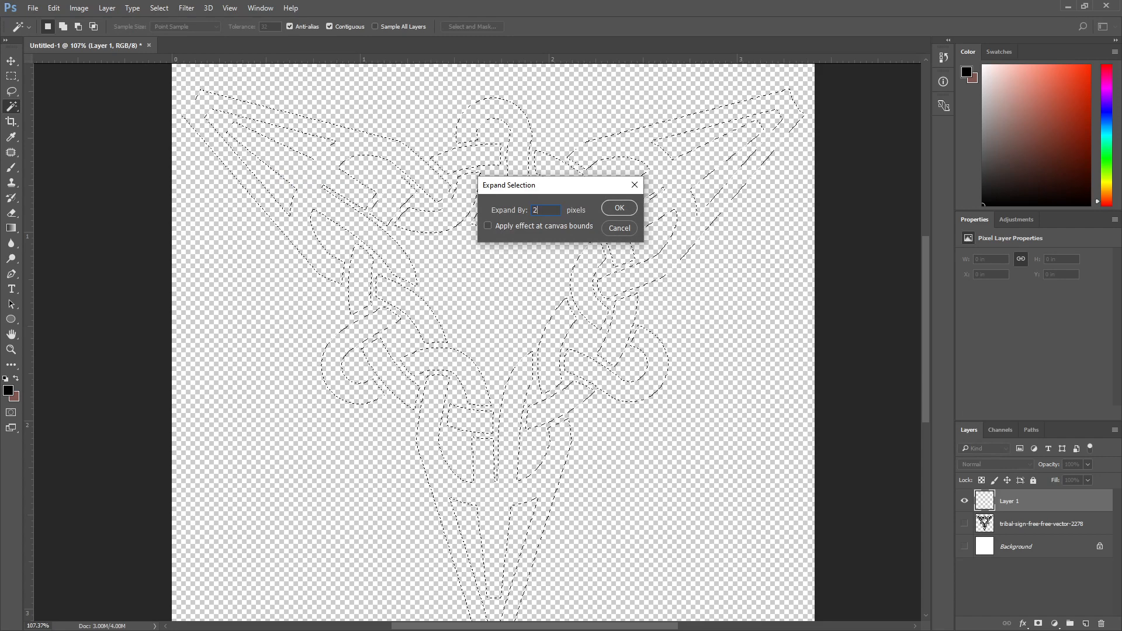
key("Return")
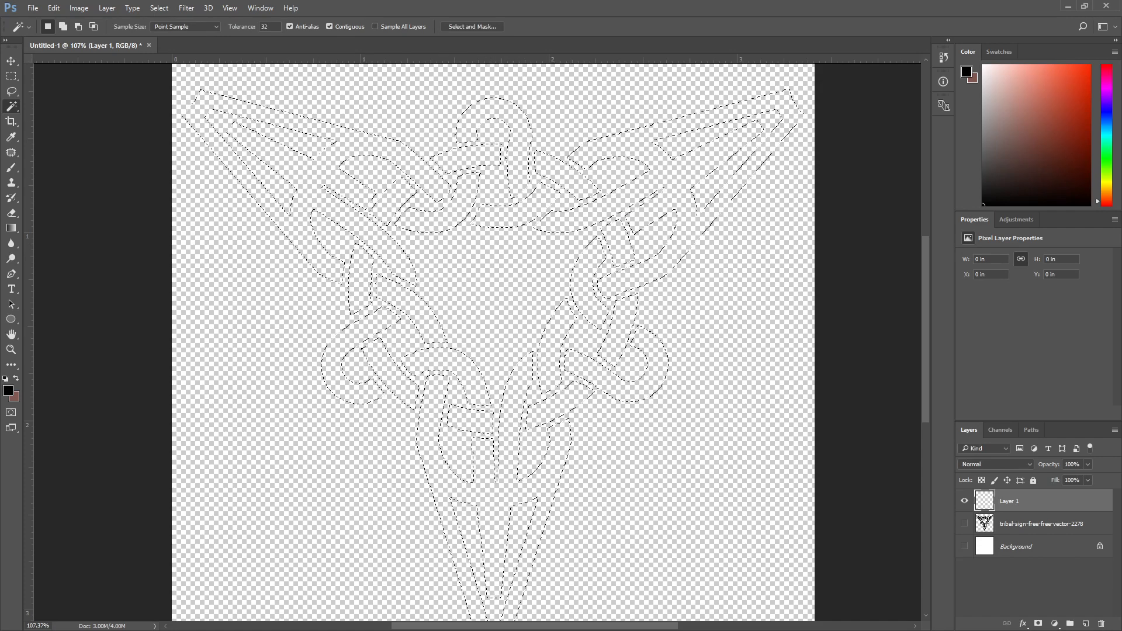
Step: Contract the sign selection by 2 pixels, fill it with black on Layer 1, and deselect
left_click(159, 8)
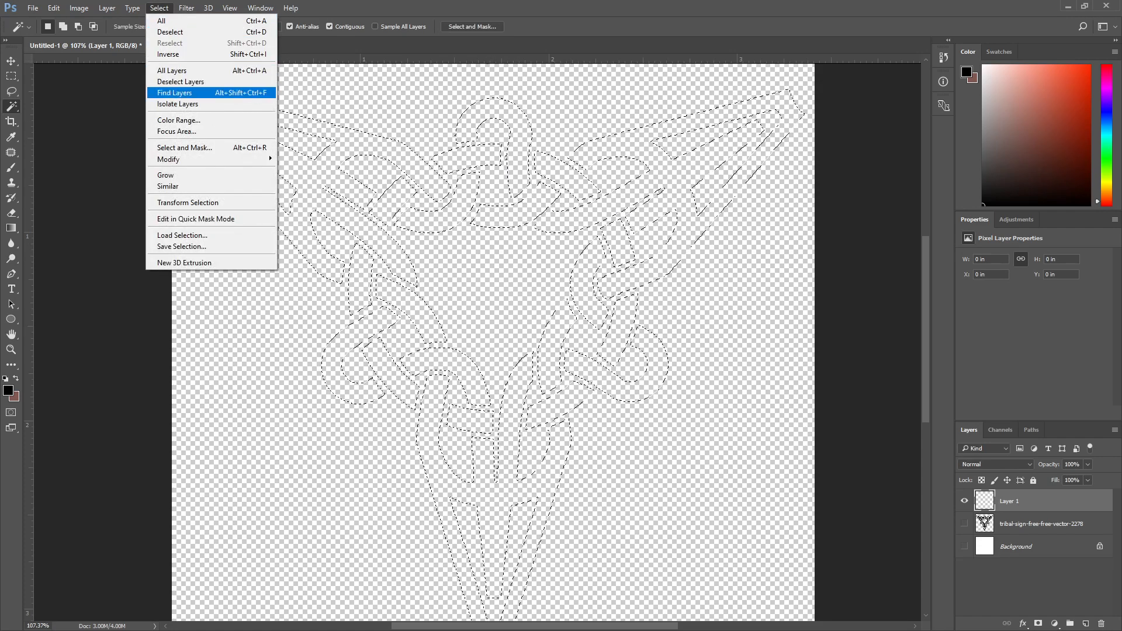
left_click(301, 192)
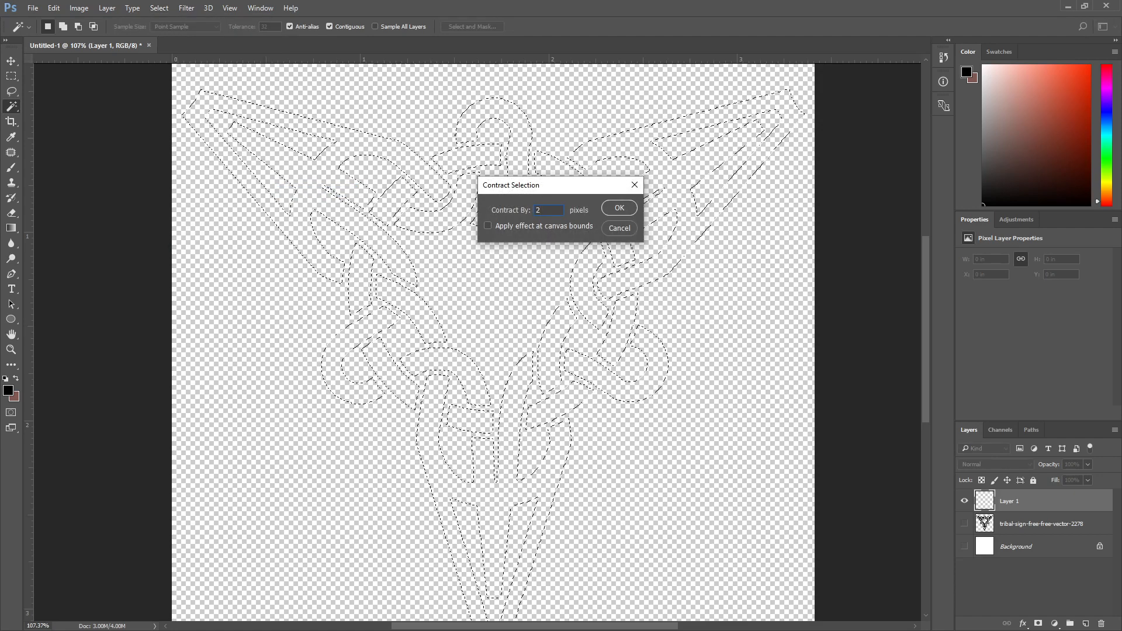
key("Return")
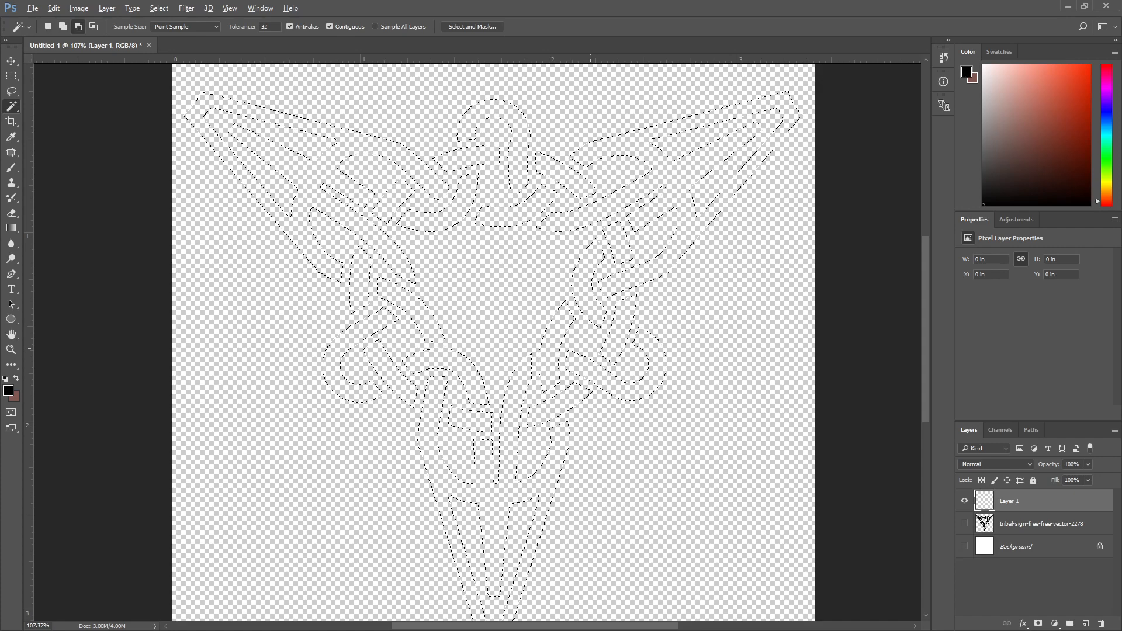
key("alt+BackSpace")
scroll(667, 395, "down", 1)
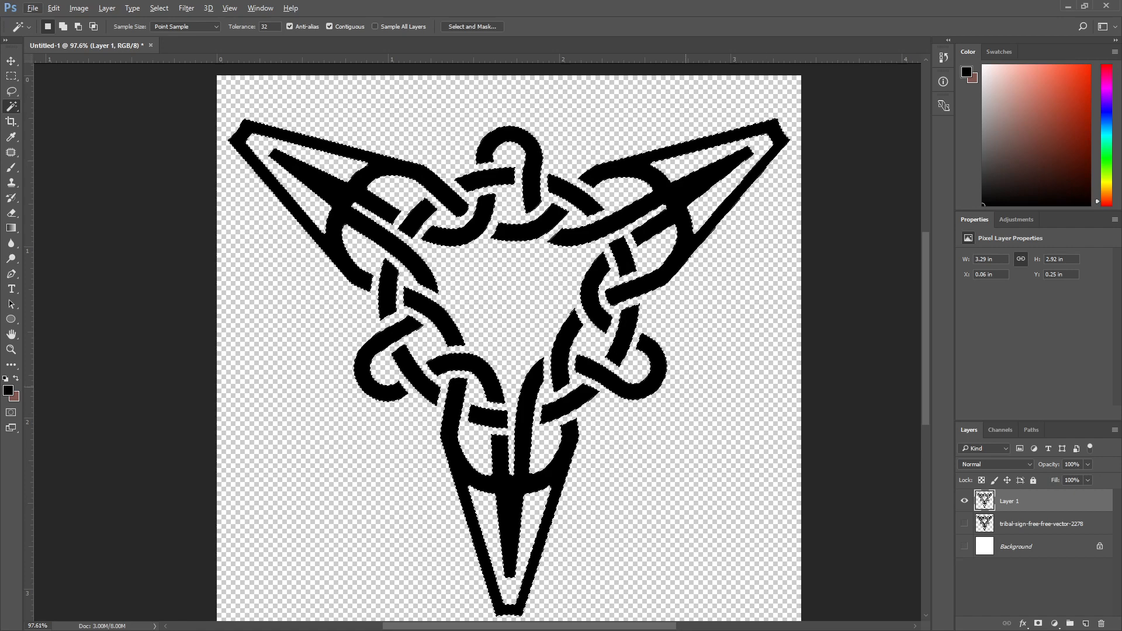
key("ctrl+d")
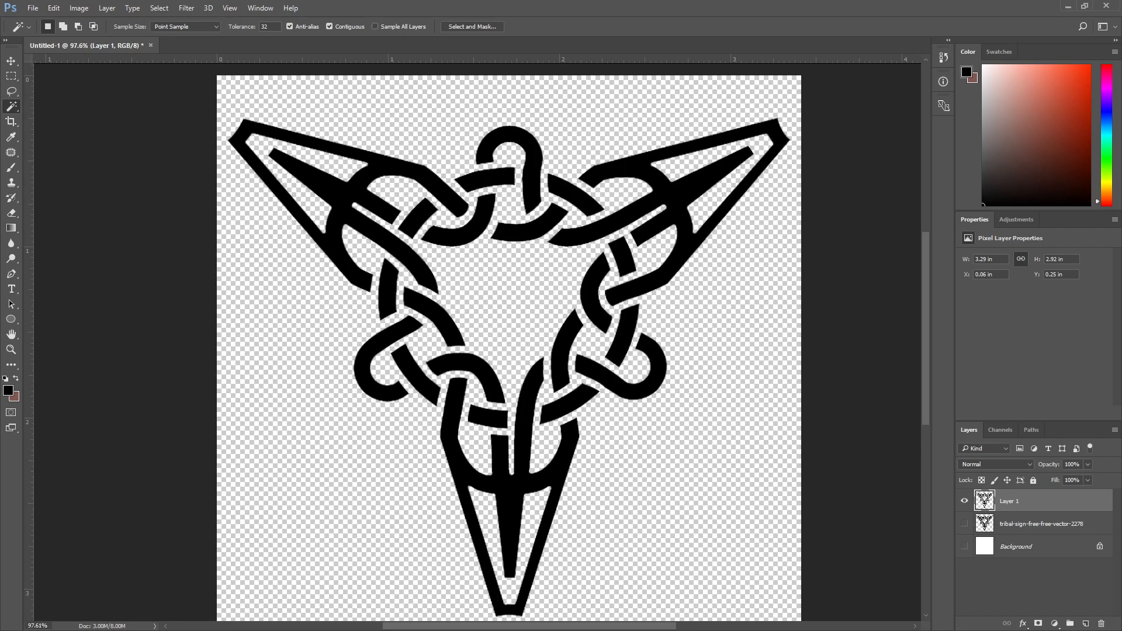
Step: Compare the contracted sign on Layer 1 with the original sign by toggling layer visibility, leaving both layers shown
left_click(964, 523)
left_click(964, 500)
left_click(964, 501)
left_click(964, 523)
left_click(964, 524)
left_click(965, 524)
left_click(964, 524)
left_click(965, 523)
left_click(964, 523)
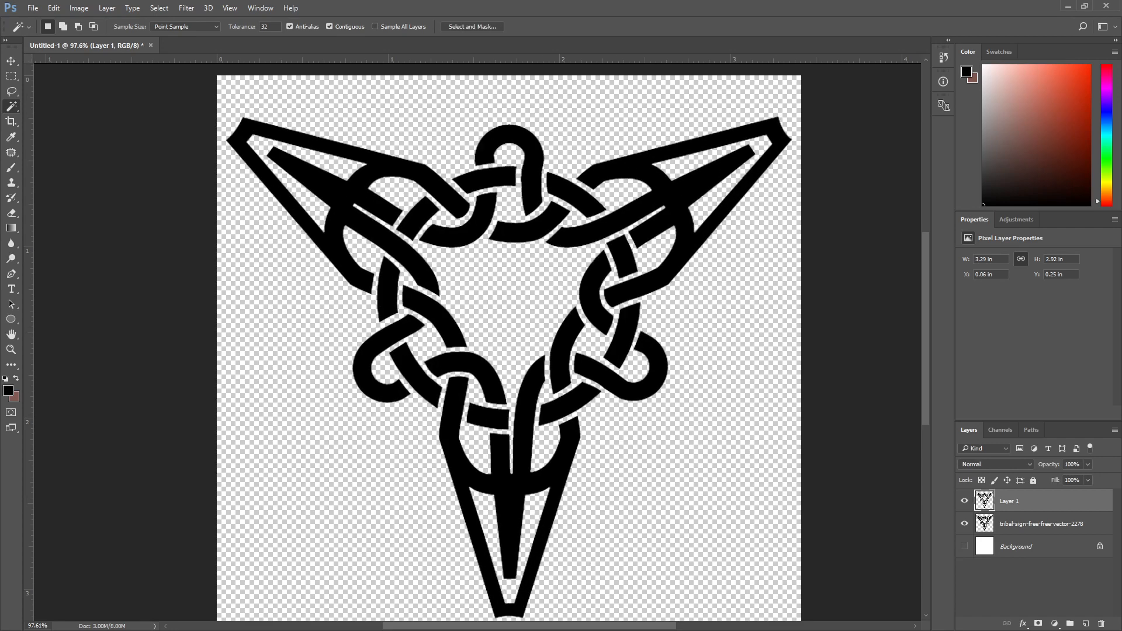
scroll(508, 342, "down", 1)
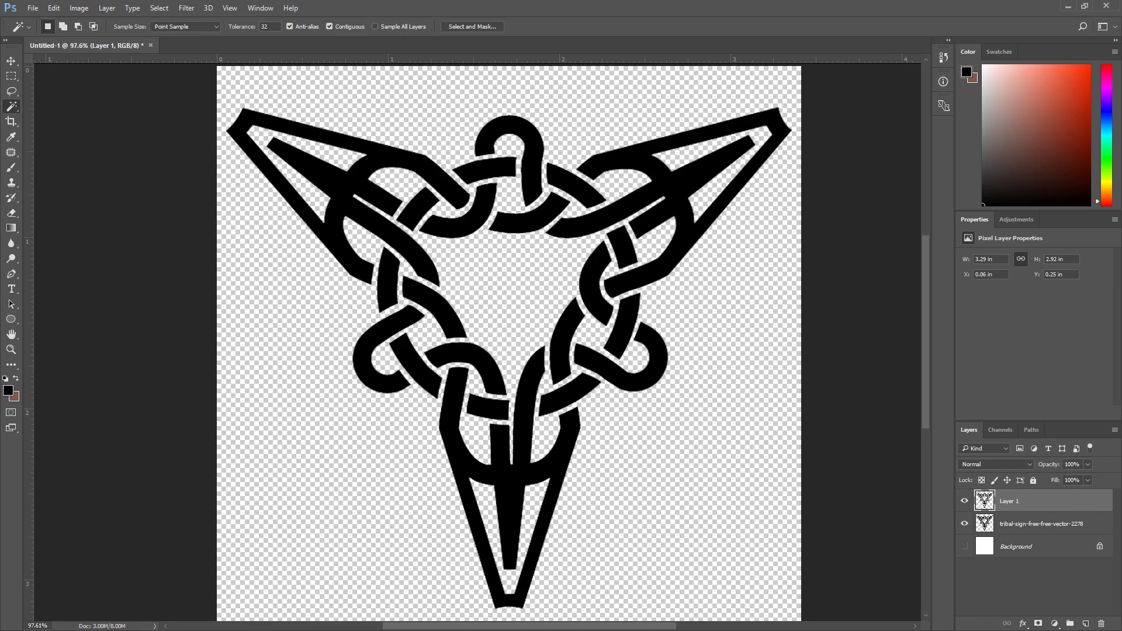
left_click(964, 523)
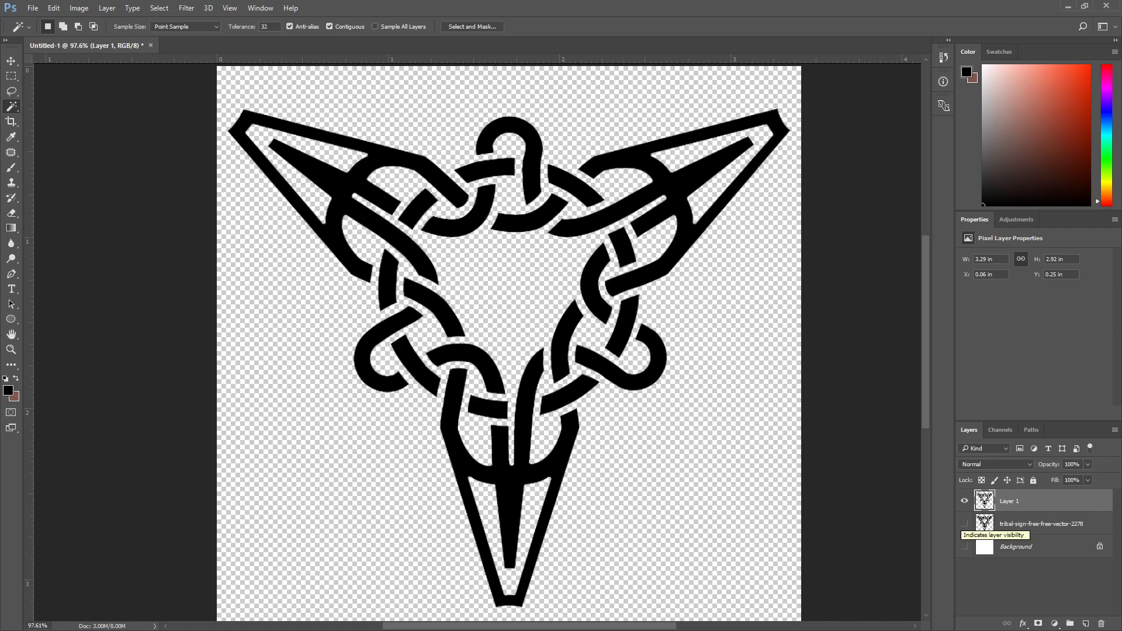
left_click(964, 523)
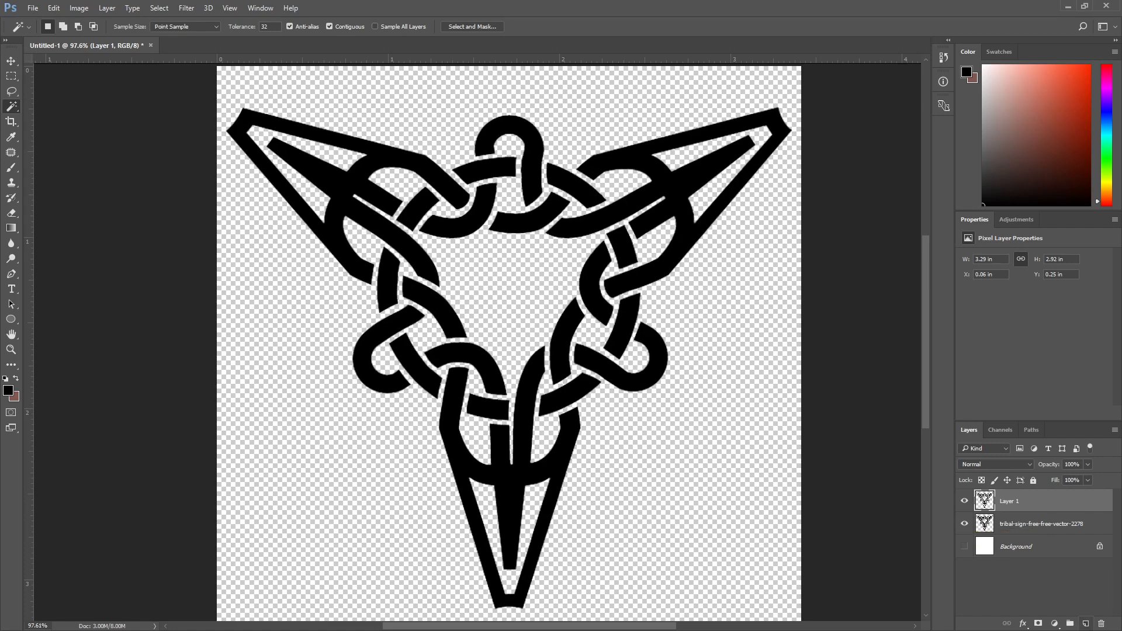
Step: Add a new layer above Layer 1 and select a circle about 2.42 in across over the sign's center with the Elliptical Marquee
left_click(1086, 623)
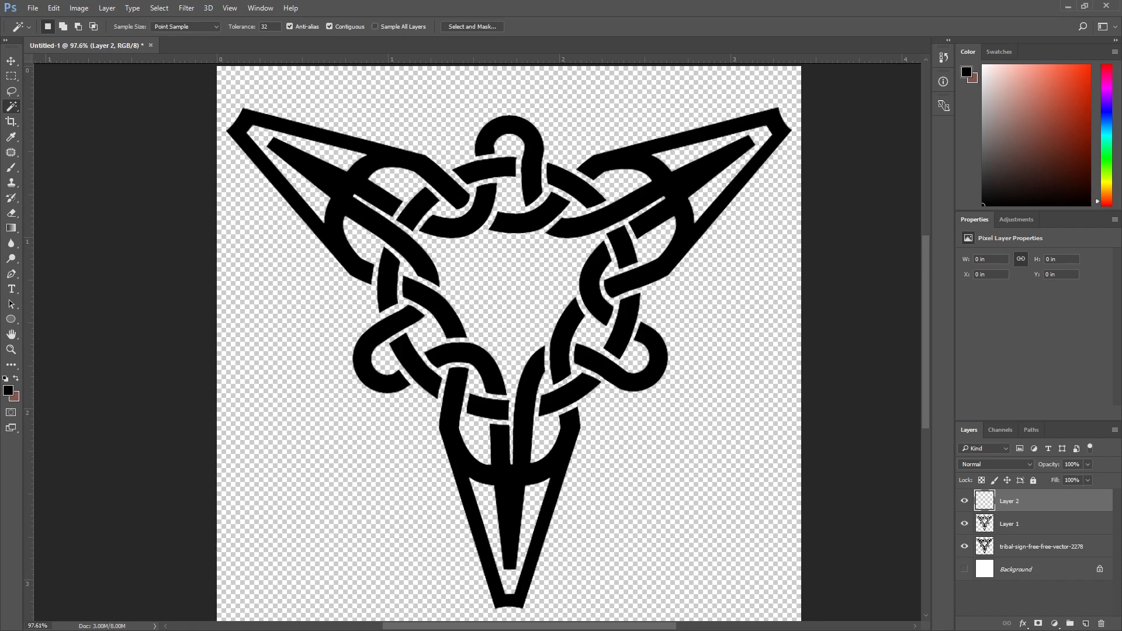
scroll(509, 345, "up", 2)
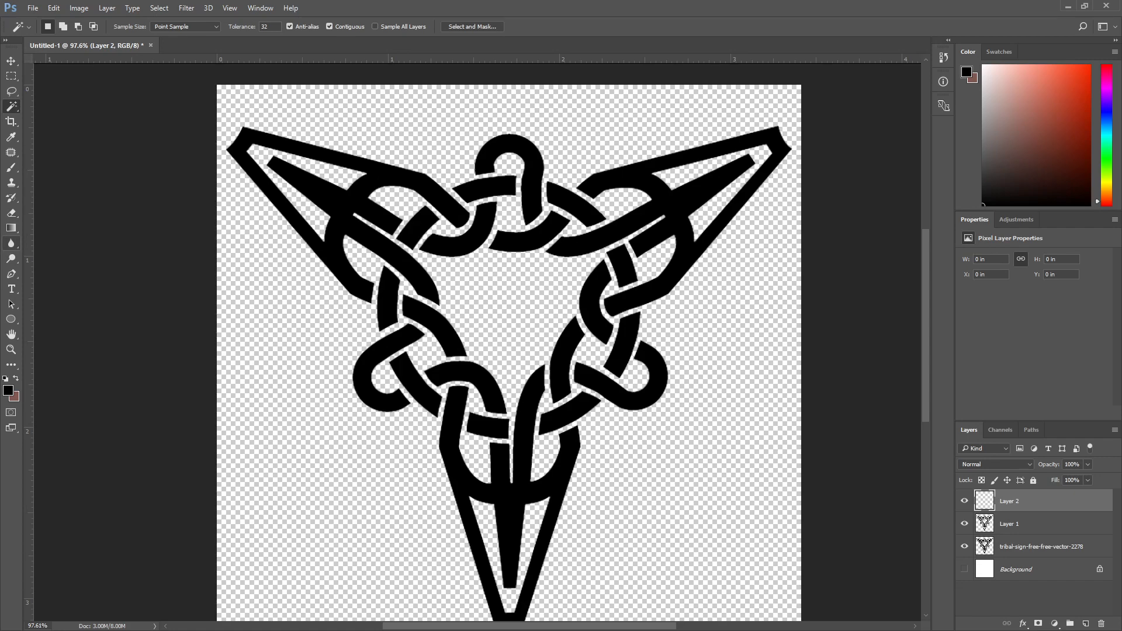
left_click(11, 319)
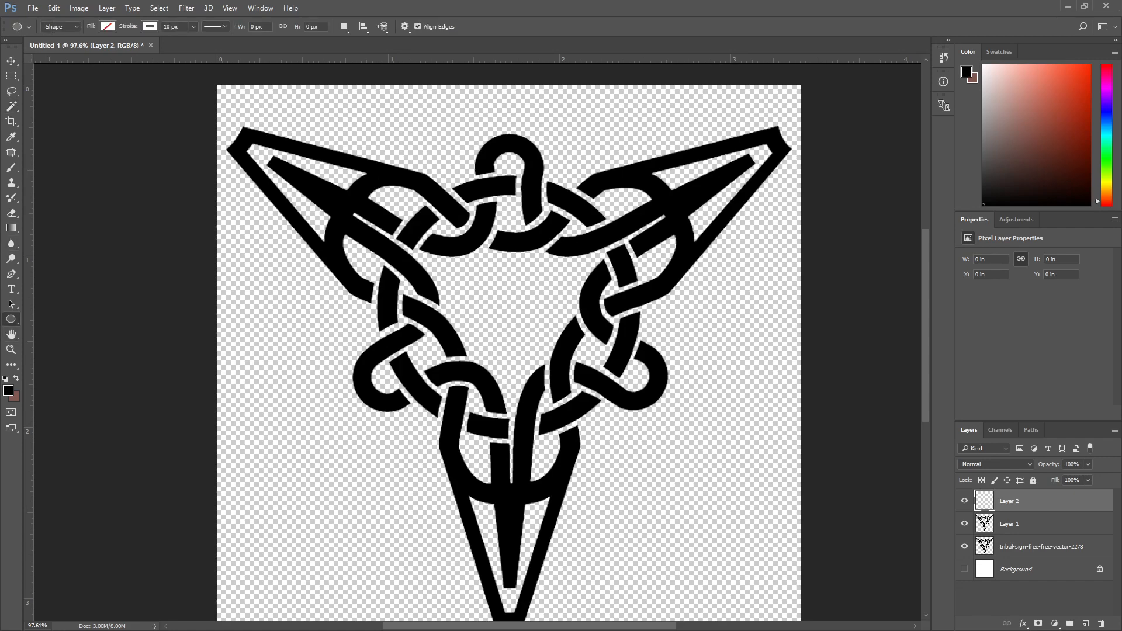
left_click(11, 75)
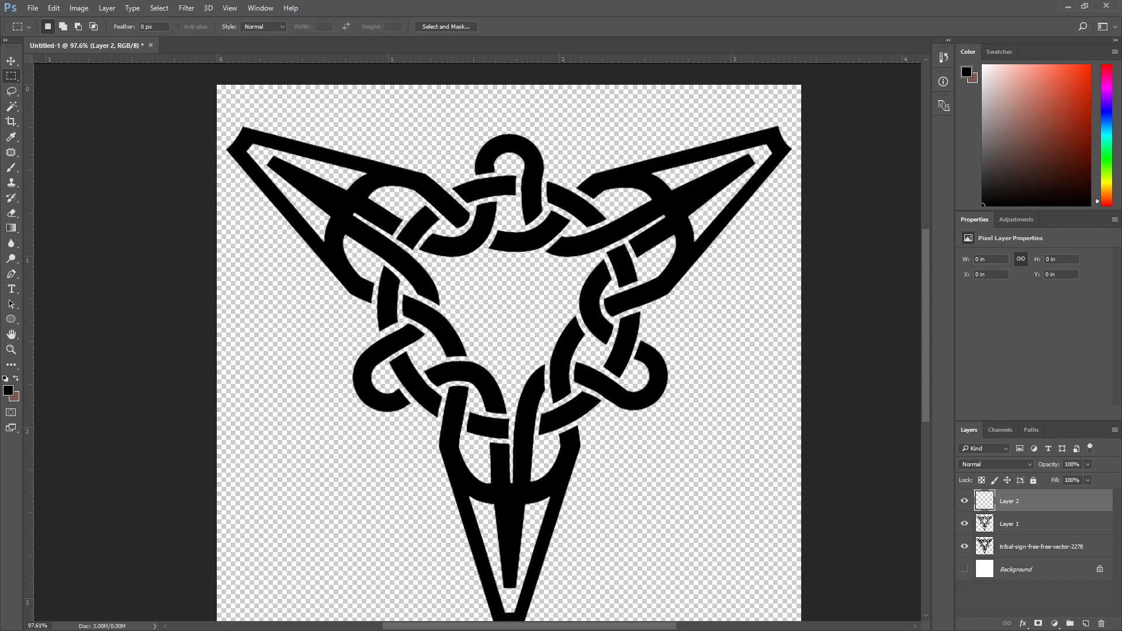
right_click(11, 76)
left_click(59, 88)
left_click_drag(424, 327, 321, 199)
left_click_drag(427, 292, 664, 435)
left_click_drag(658, 483, 661, 485)
left_click(120, 159)
right_click(11, 76)
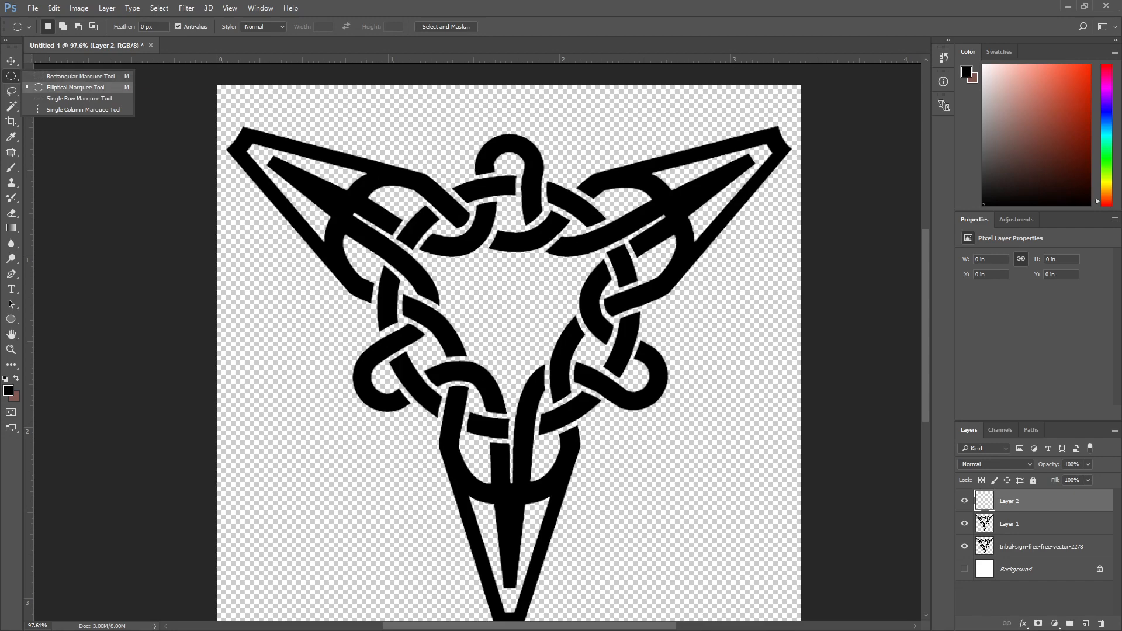
left_click(75, 87)
left_click_drag(266, 213, 721, 560)
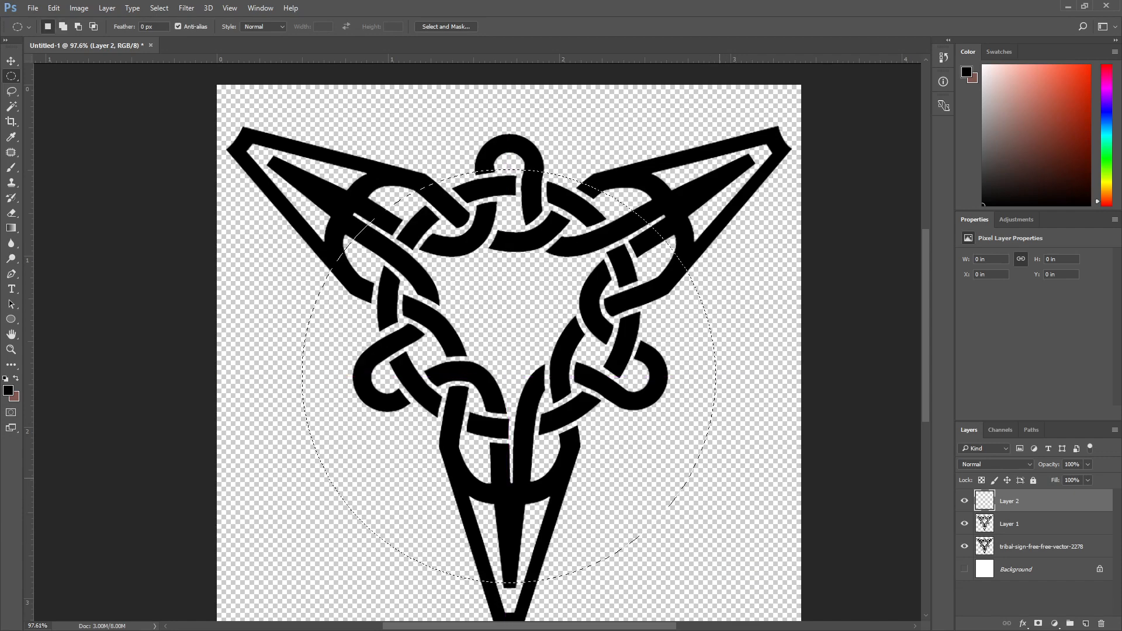
Step: Fill the circular selection with black on Layer 2 and deselect
scroll(721, 560, "down", 1)
scroll(714, 464, "down", 1)
scroll(684, 431, "up", 1)
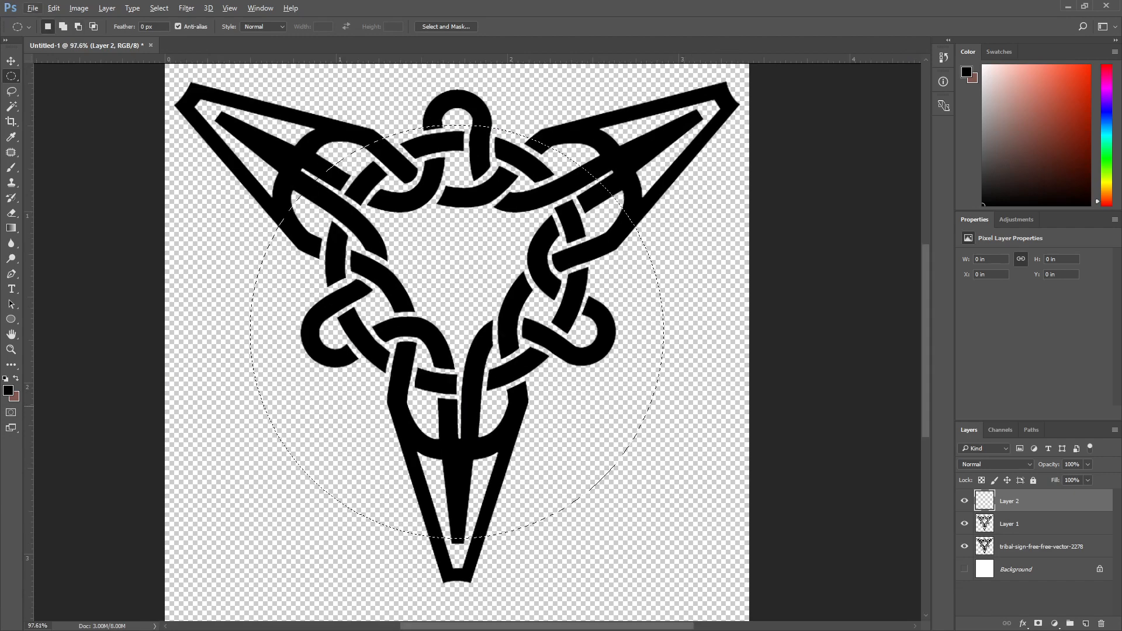
key("alt+BackSpace")
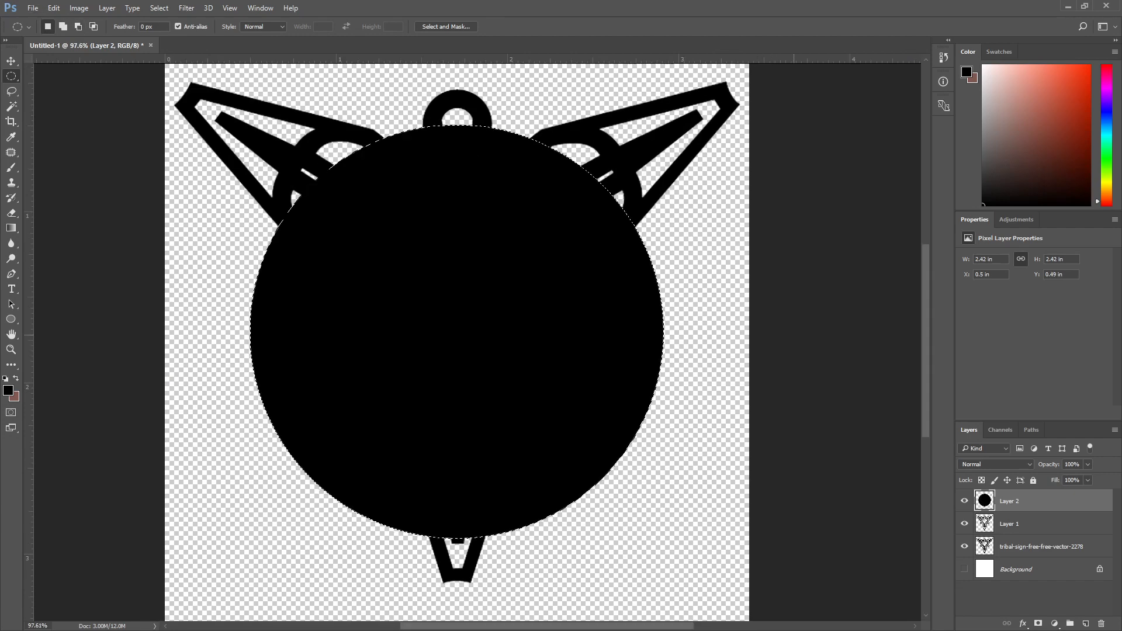
scroll(681, 444, "up", 1)
scroll(680, 445, "down", 2)
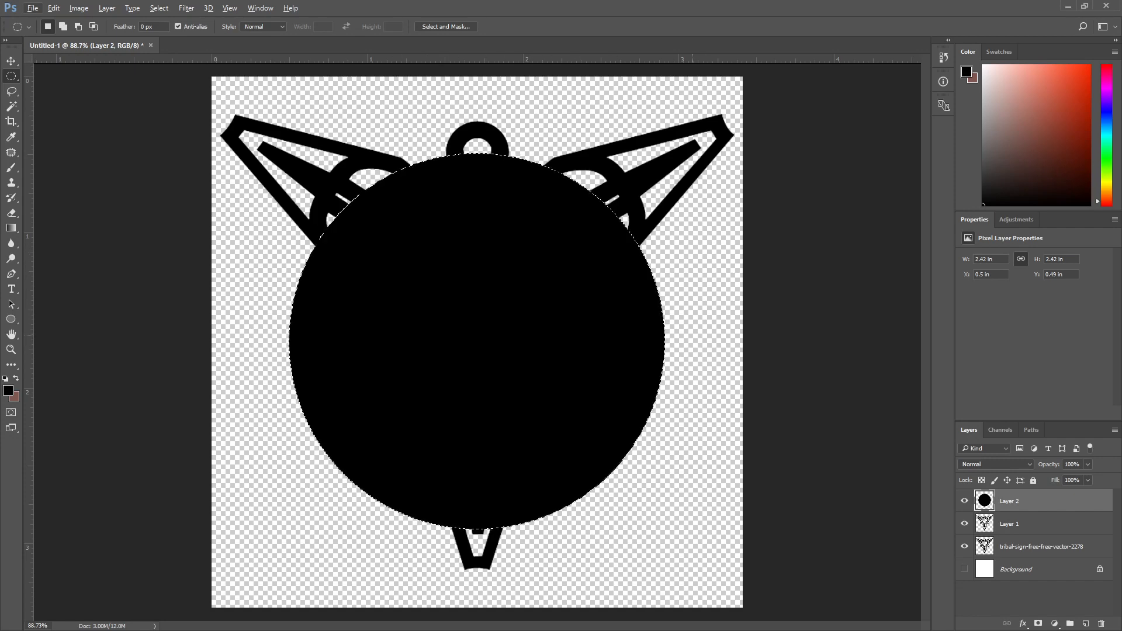
key("ctrl+d")
Step: Scale the black circle down proportionally around its center to about 73%, making it about 1.76 in across
key("ctrl+t")
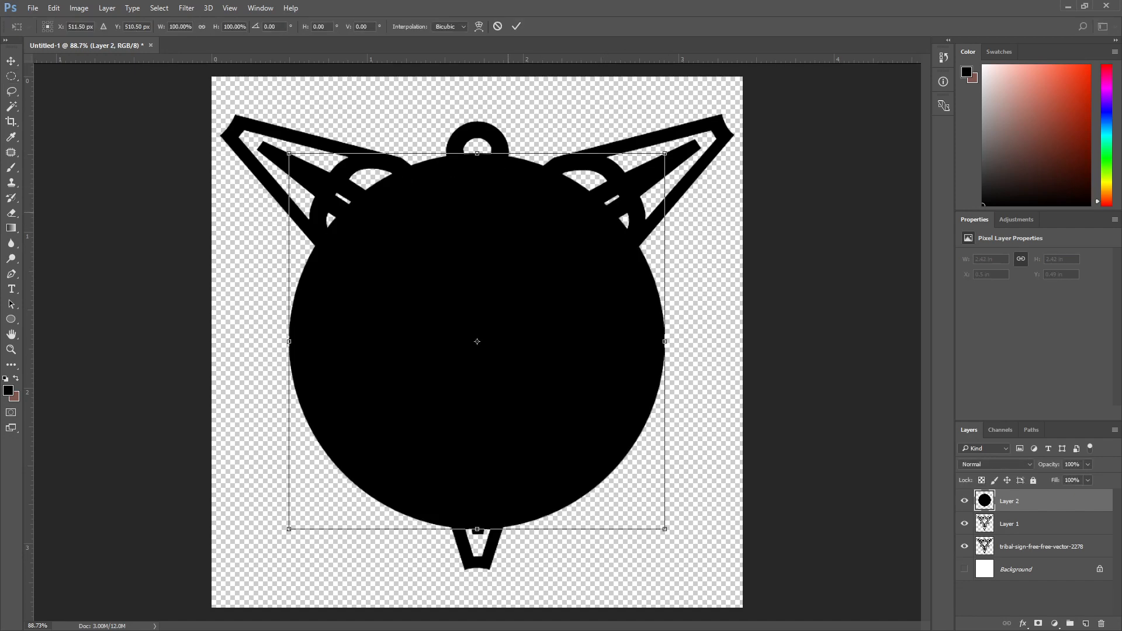
left_click_drag(665, 153, 640, 125)
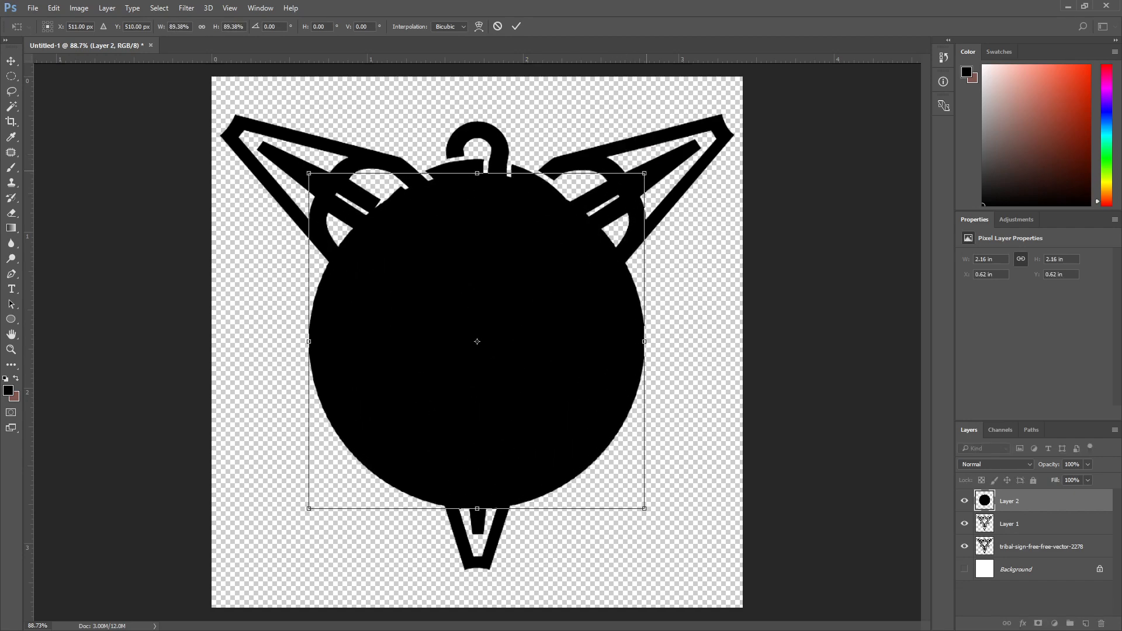
left_click_drag(644, 173, 611, 180)
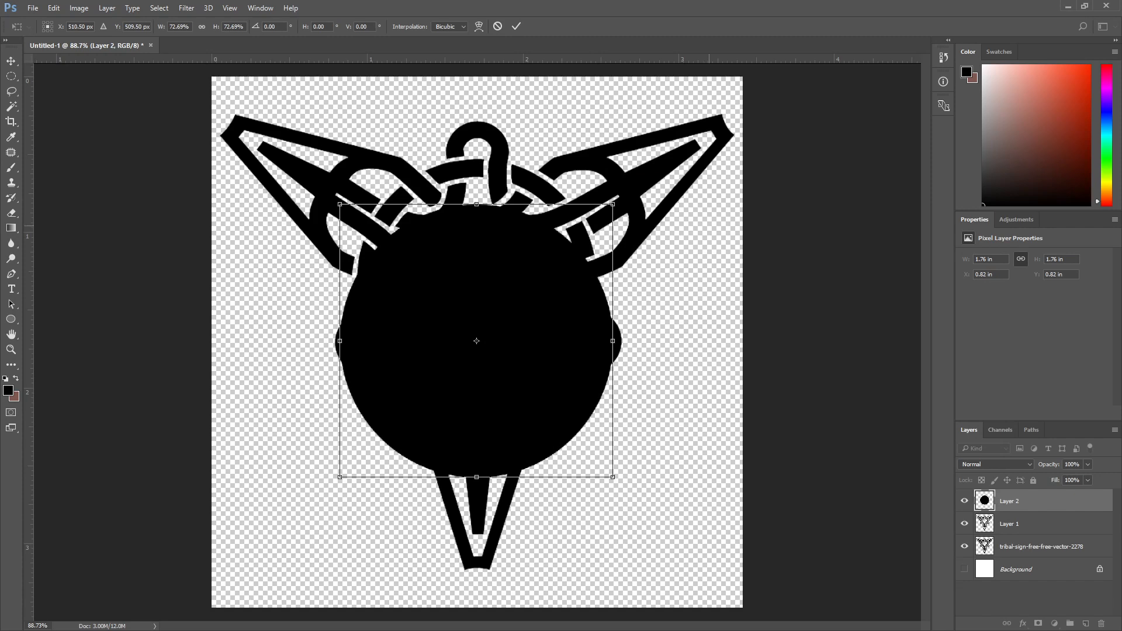
key("Return")
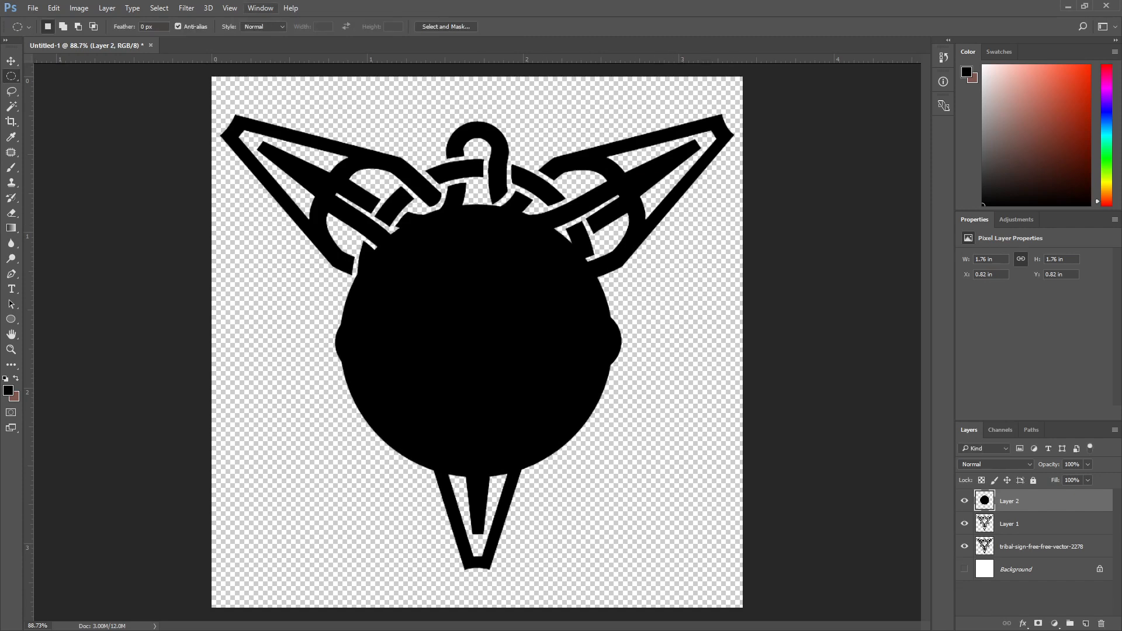
left_click(187, 7)
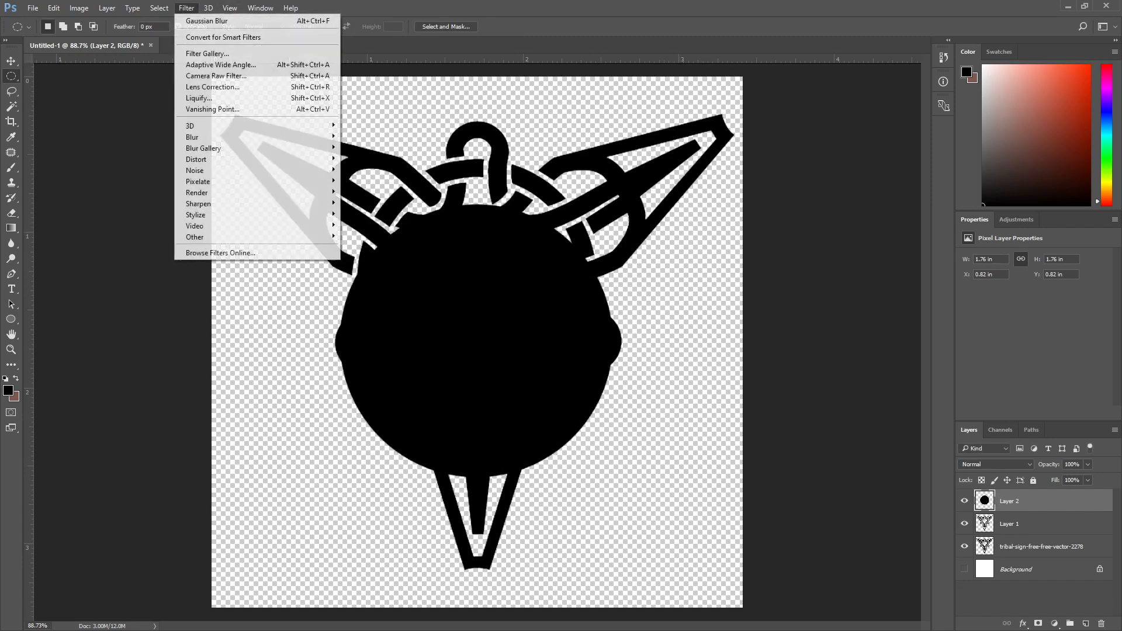
mouse_move(257, 137)
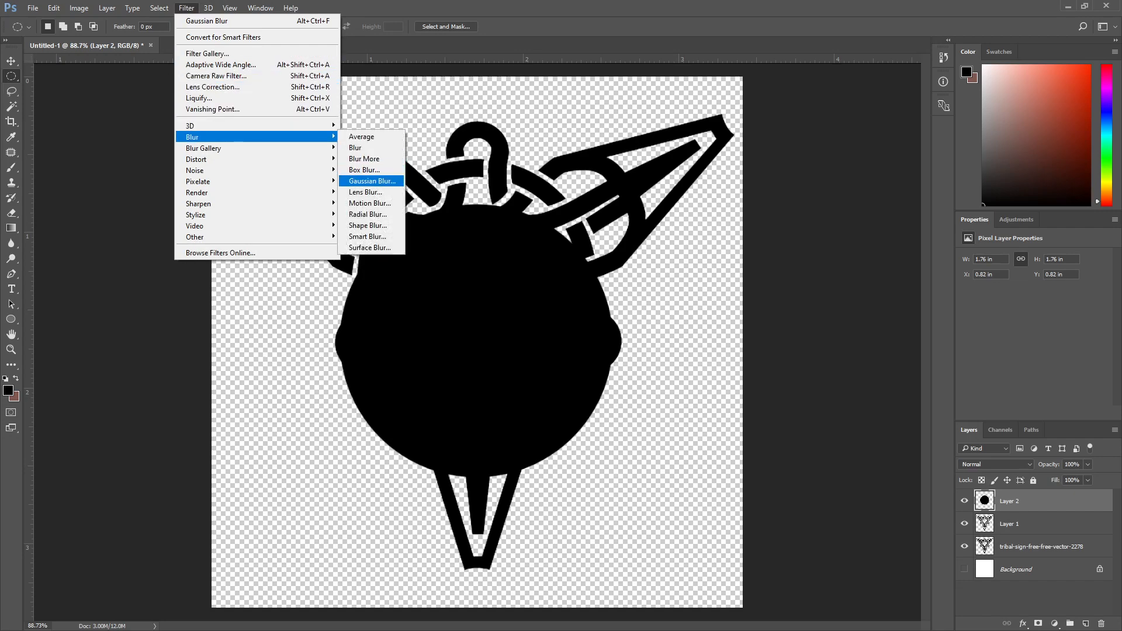
left_click(372, 181)
mouse_move(735, 281)
left_mouse_down()
mouse_move(747, 281)
mouse_move(691, 282)
mouse_move(756, 282)
mouse_move(731, 281)
mouse_move(743, 281)
left_mouse_up()
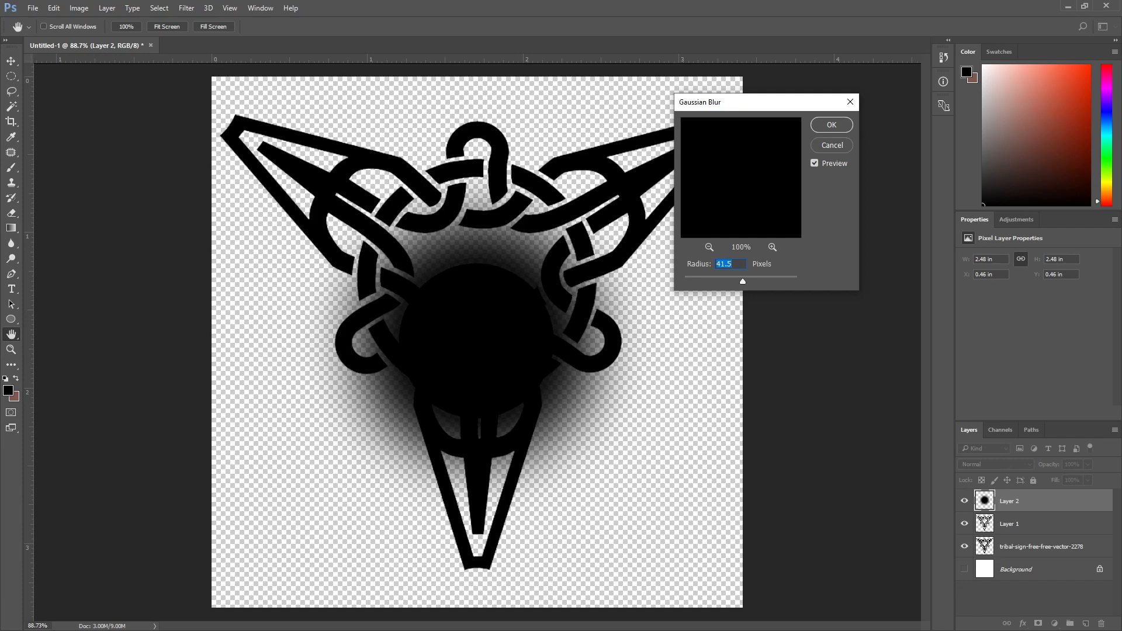
key("Escape")
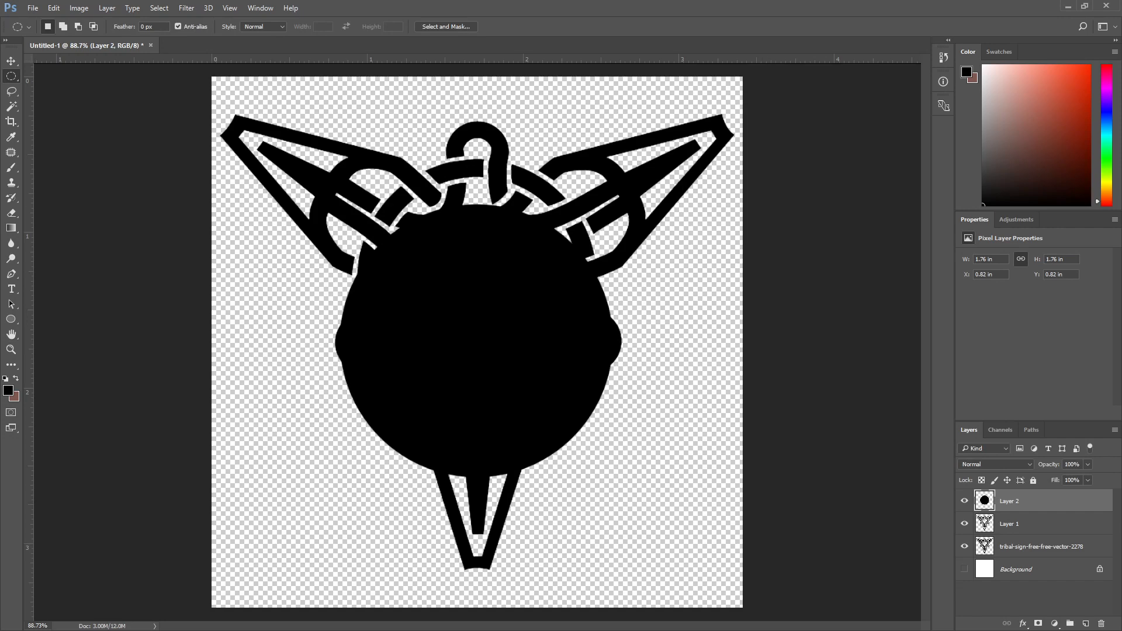
Step: Make the Background layer visible and fill it with black
left_click(1043, 569)
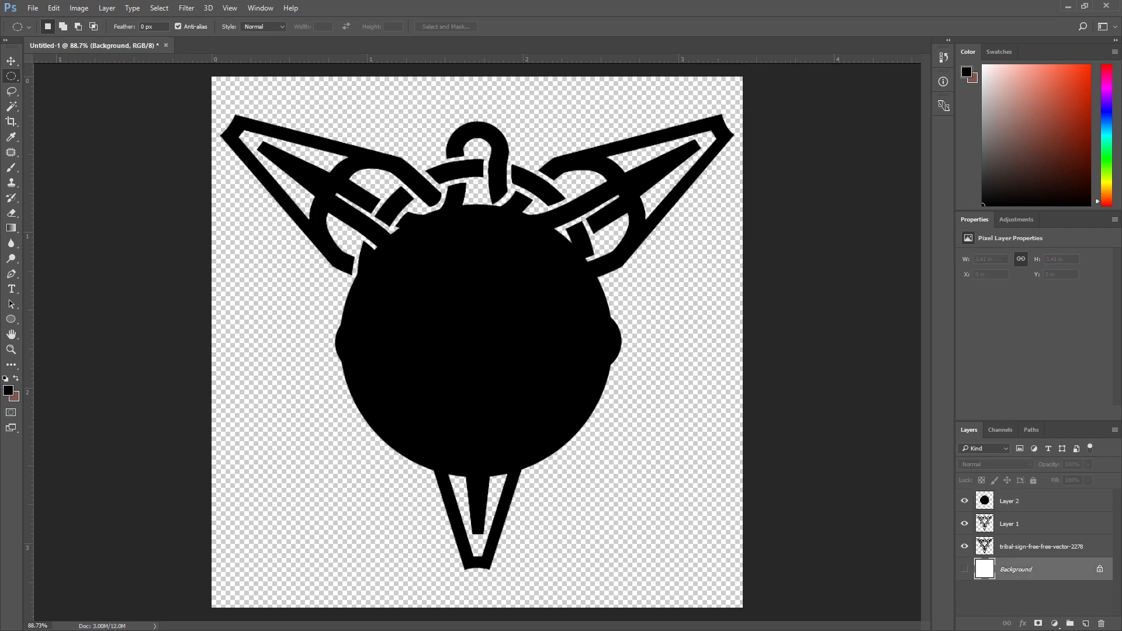
left_click(965, 569)
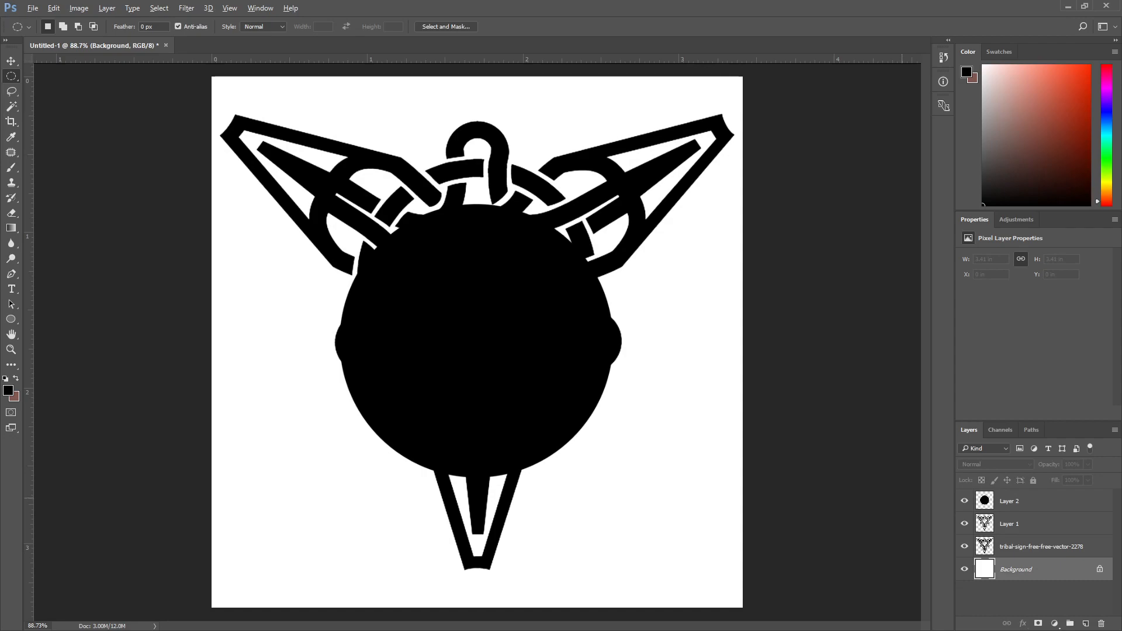
key("alt+BackSpace")
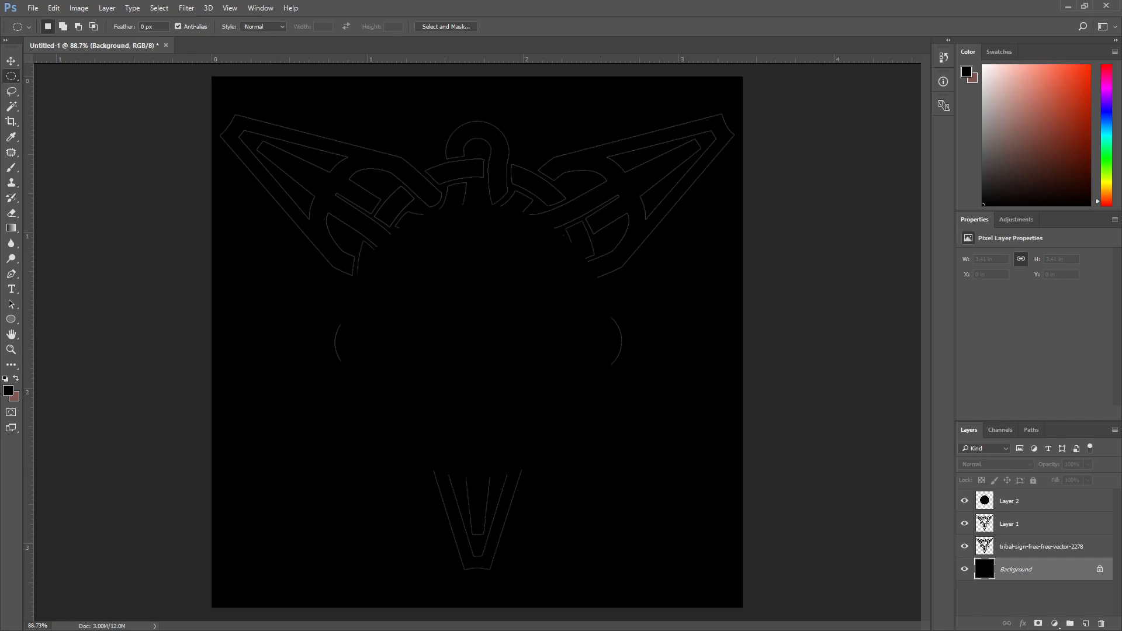
Step: Load the thinner sign on Layer 1 as a selection and hide Layer 2 and the original tribal sign layer
left_click(984, 523, "ctrl")
left_click(1027, 524)
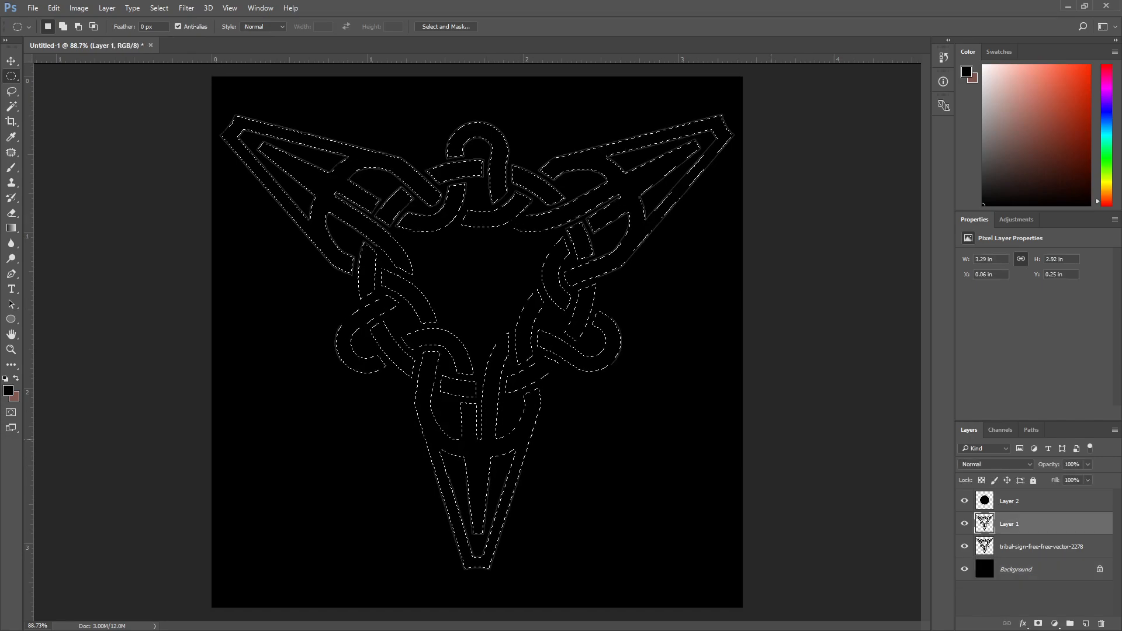
left_click(964, 546)
left_click(964, 500)
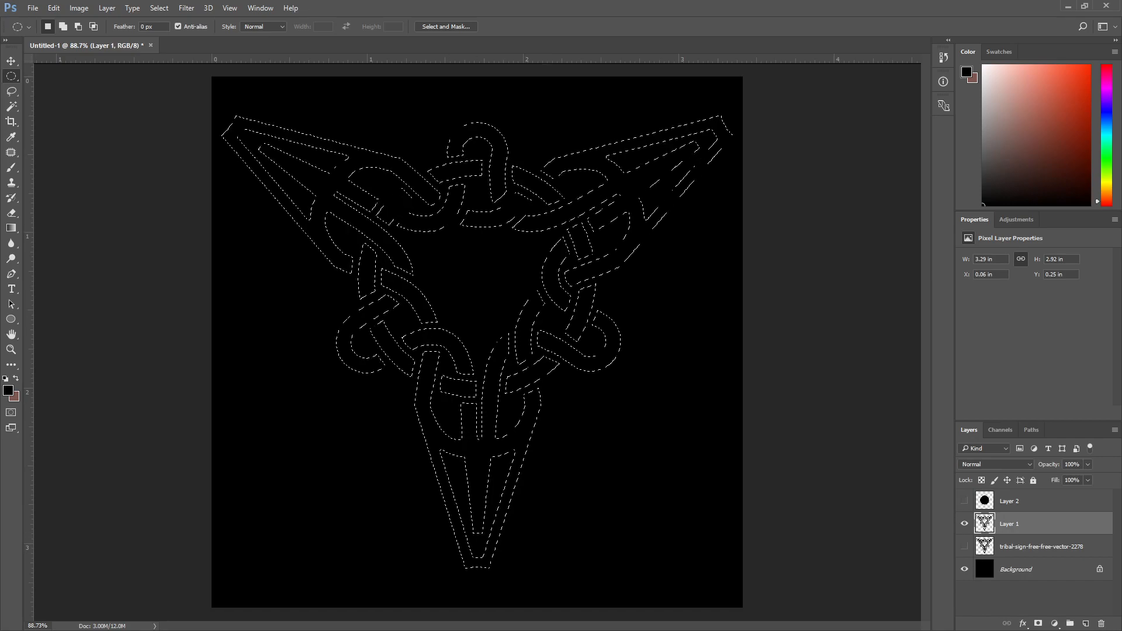
Step: Turn the thinner sign on Layer 1 white with a Hue/Saturation adjustment at Lightness +100
left_click(78, 7)
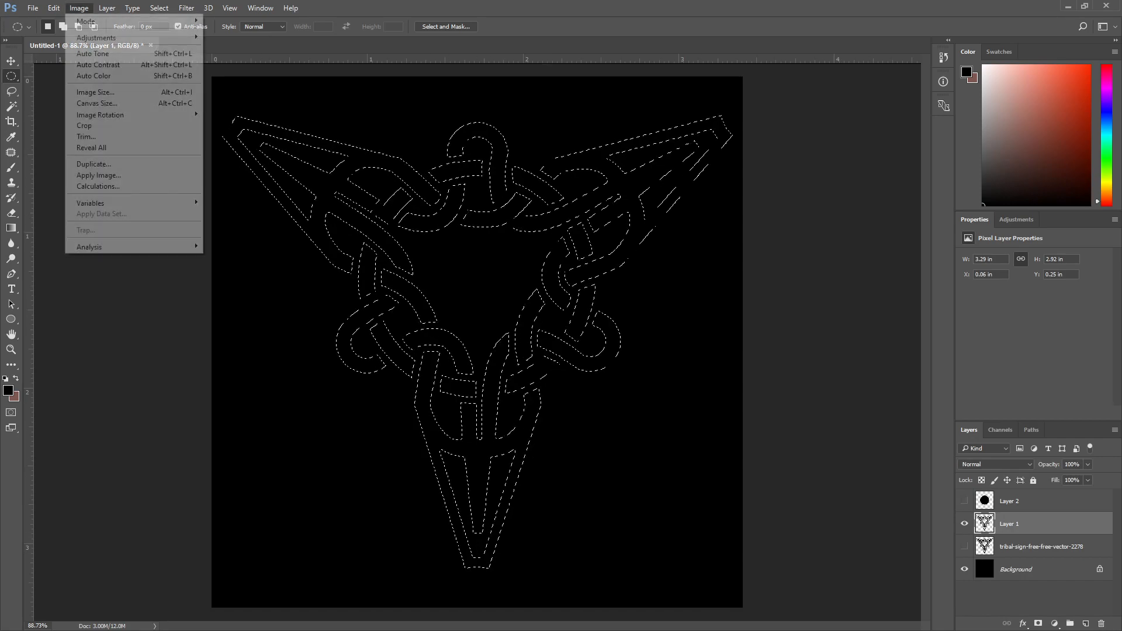
mouse_move(97, 37)
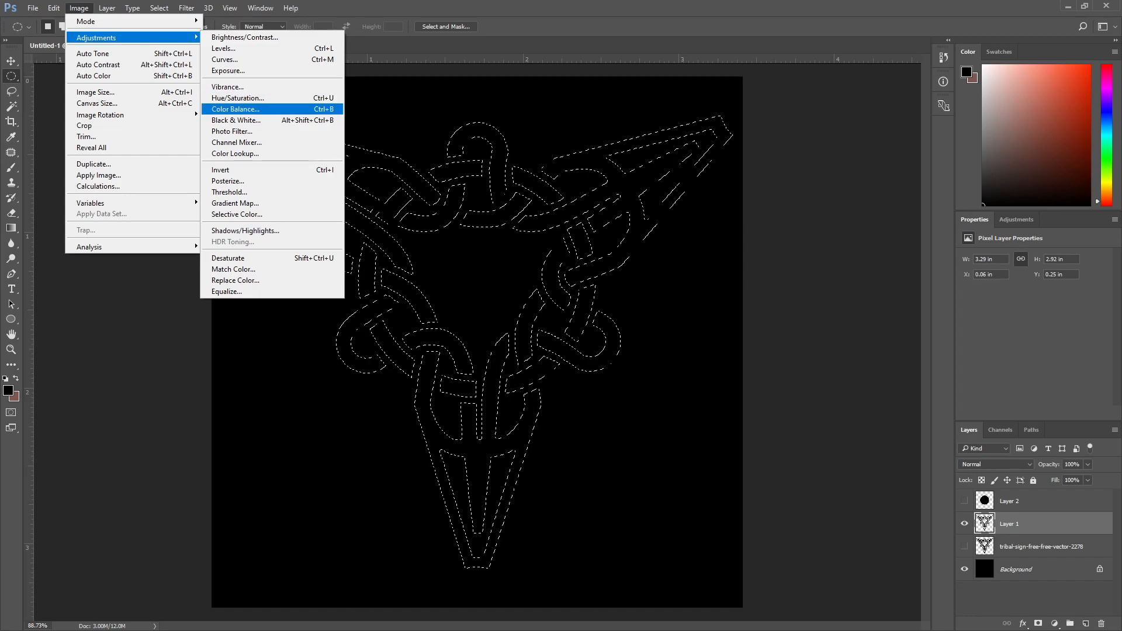
left_click(238, 98)
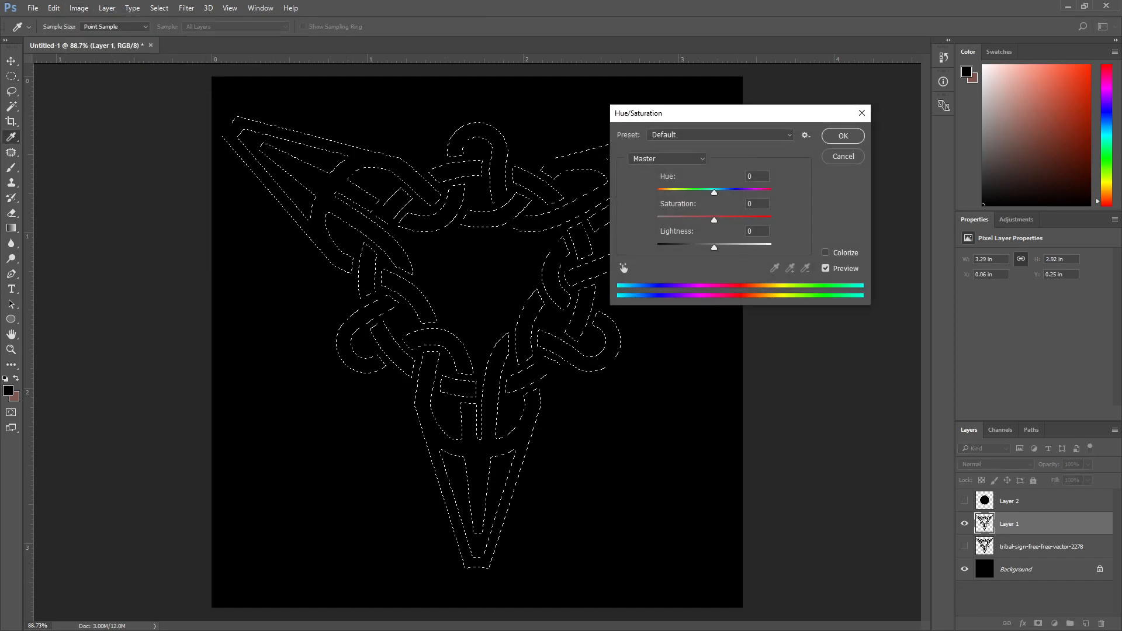
left_click_drag(714, 247, 771, 247)
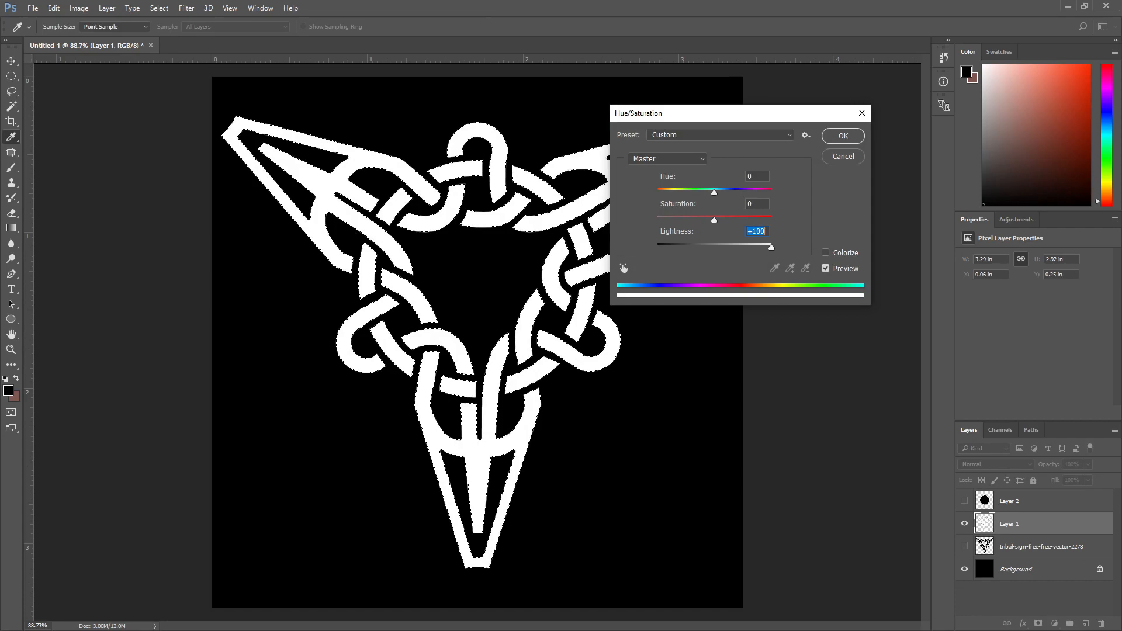
key("Return")
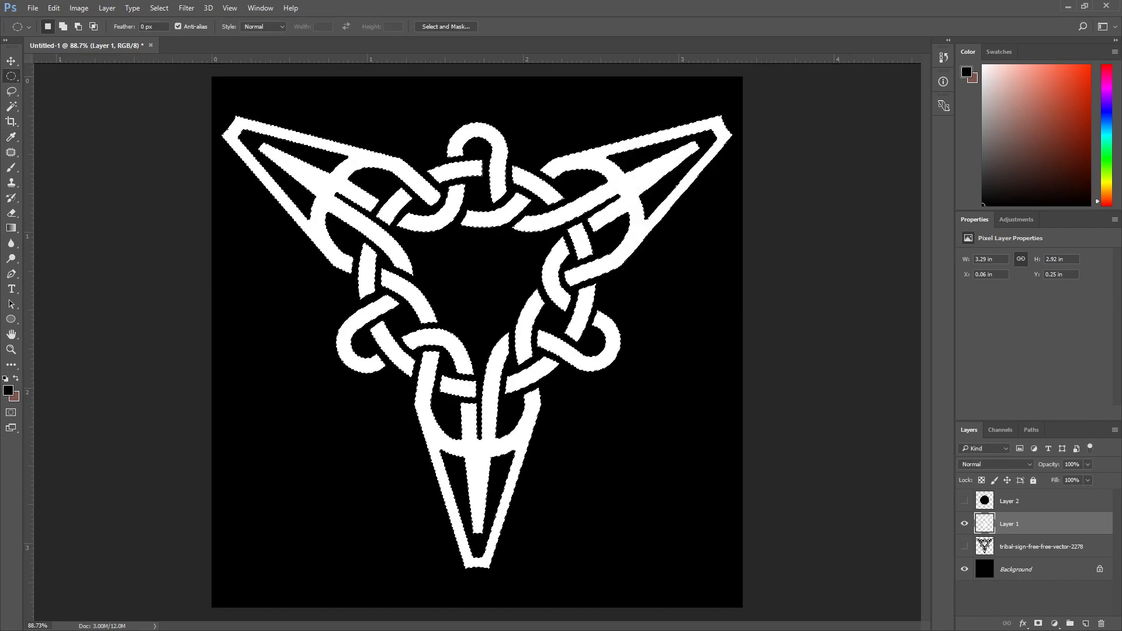
Step: Hide Layer 1 and show the original tribal sign layer, with its shape loaded as a selection
left_click(964, 523)
left_click(1041, 546)
left_click(965, 546)
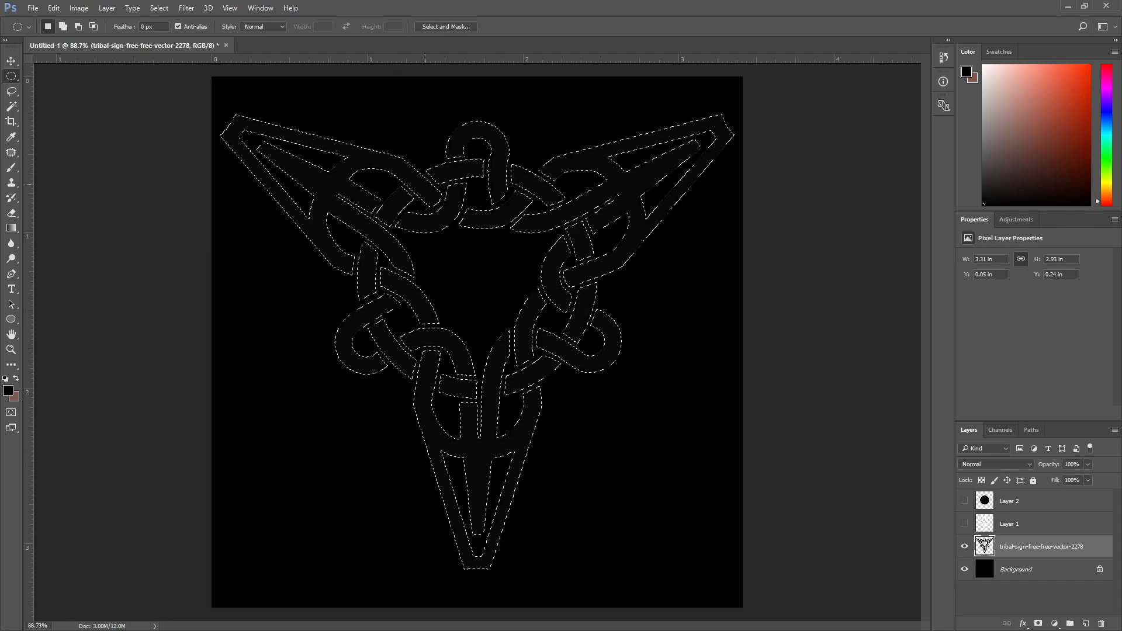
Step: Turn the original tribal sign white by raising its Hue/Saturation Lightness to the maximum, and deselect
left_click(78, 7)
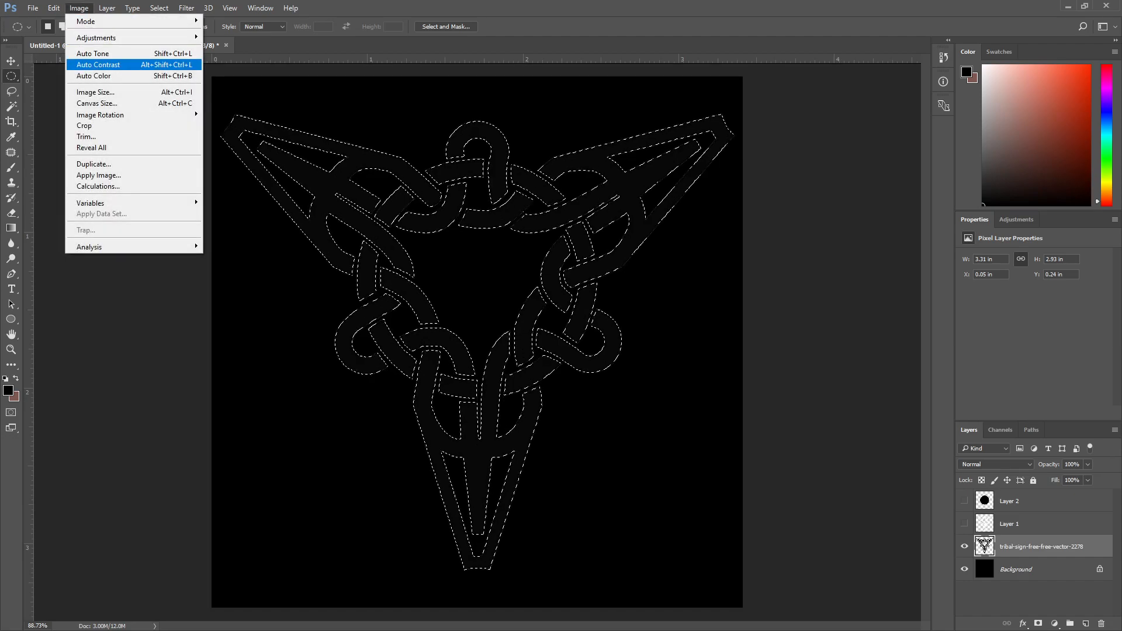
mouse_move(132, 37)
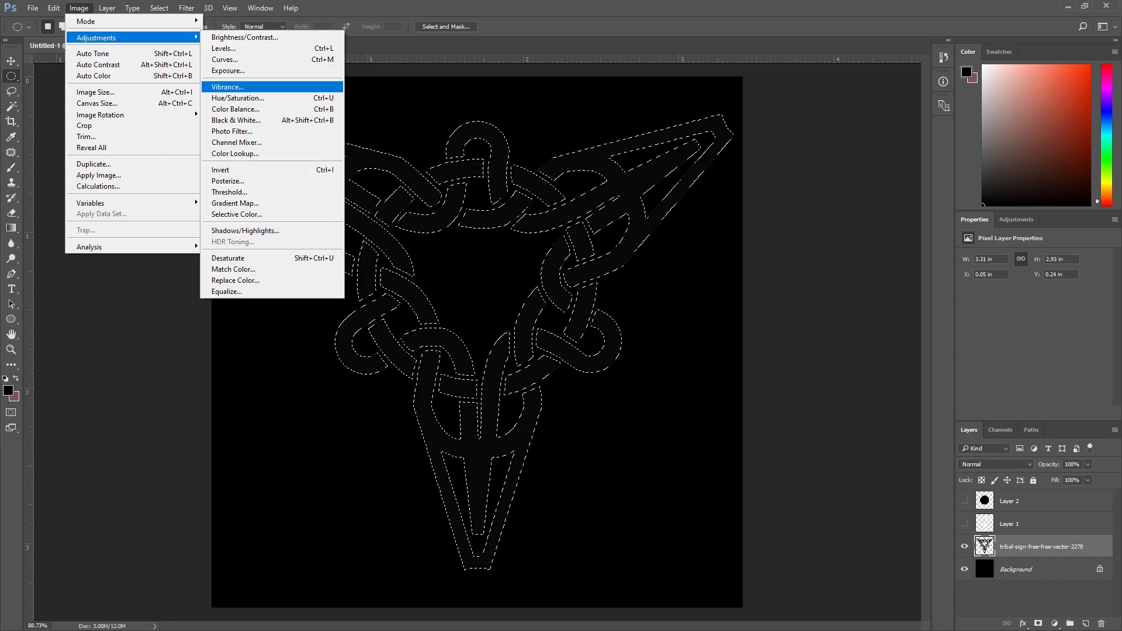
left_click(237, 98)
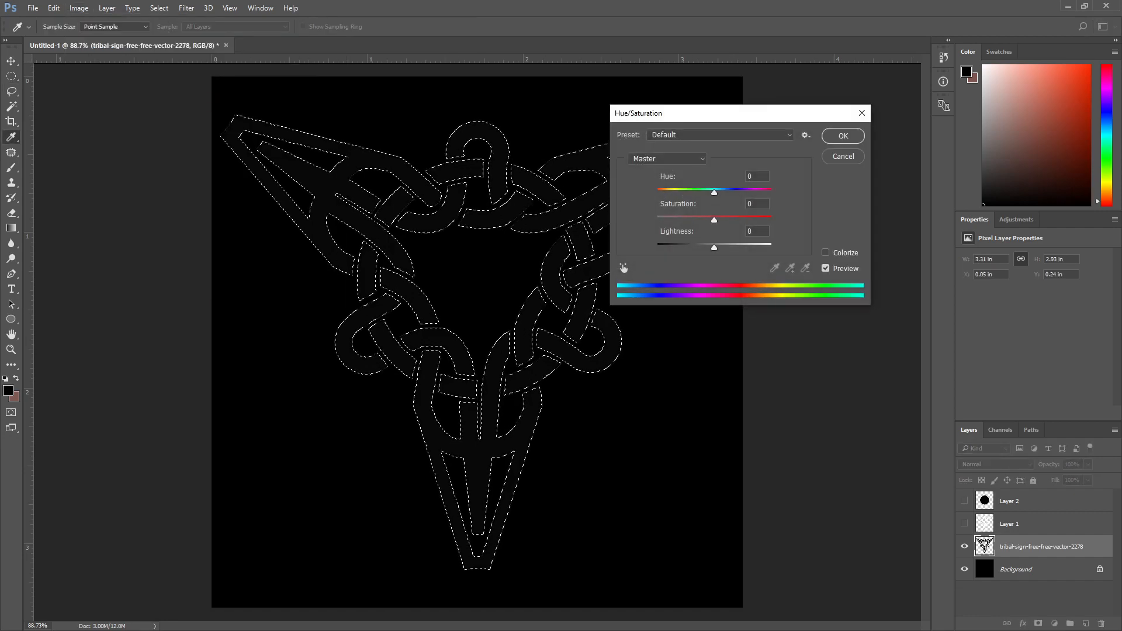
left_click_drag(714, 248, 771, 247)
left_click(842, 135)
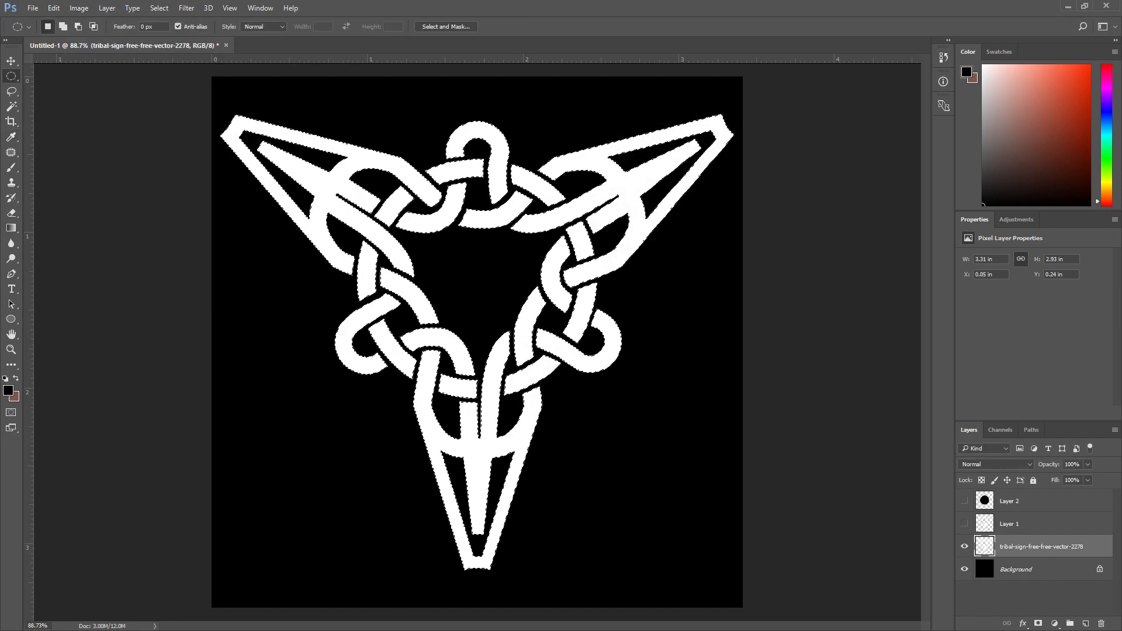
key("ctrl+d")
Step: Make all layers visible again and load the black circle on Layer 2 as a selection
left_click(964, 524)
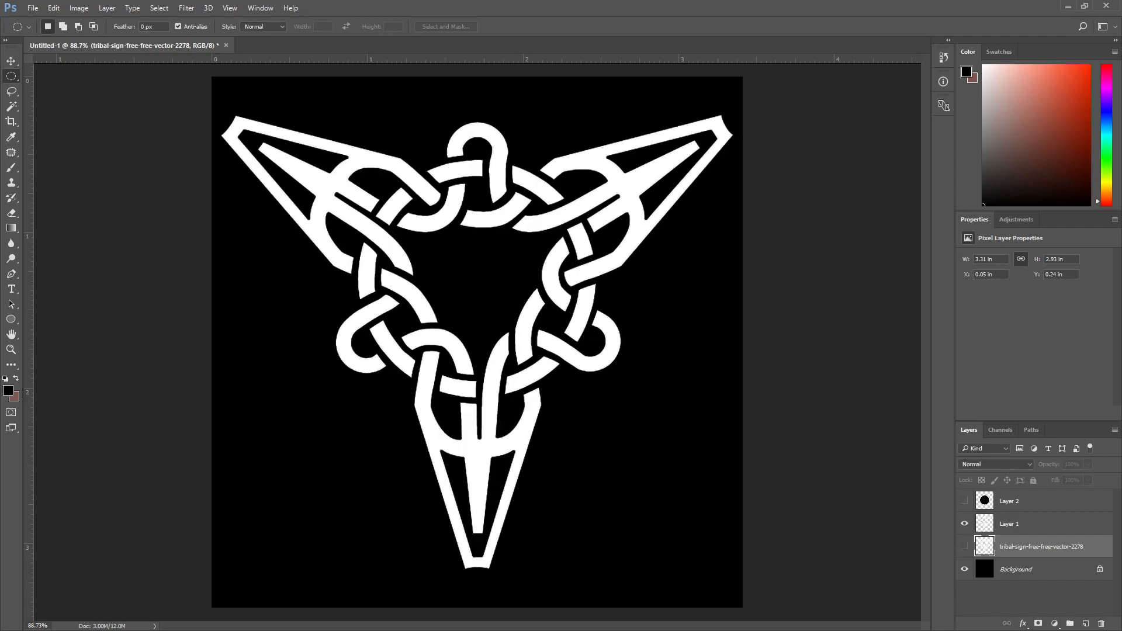
left_click(1010, 501)
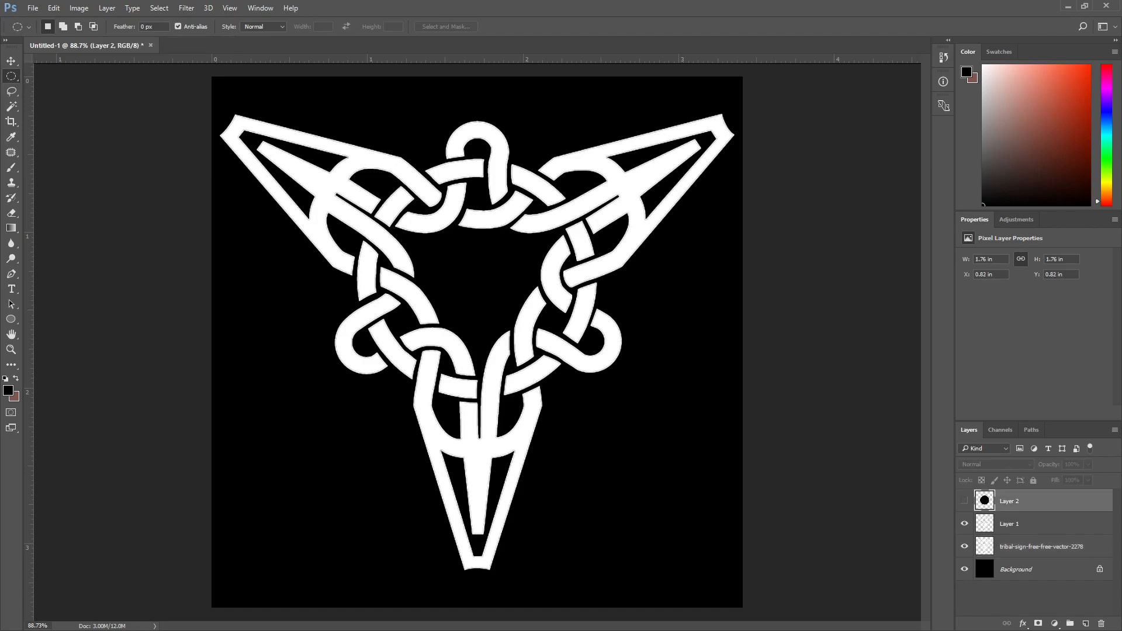
left_click(964, 500)
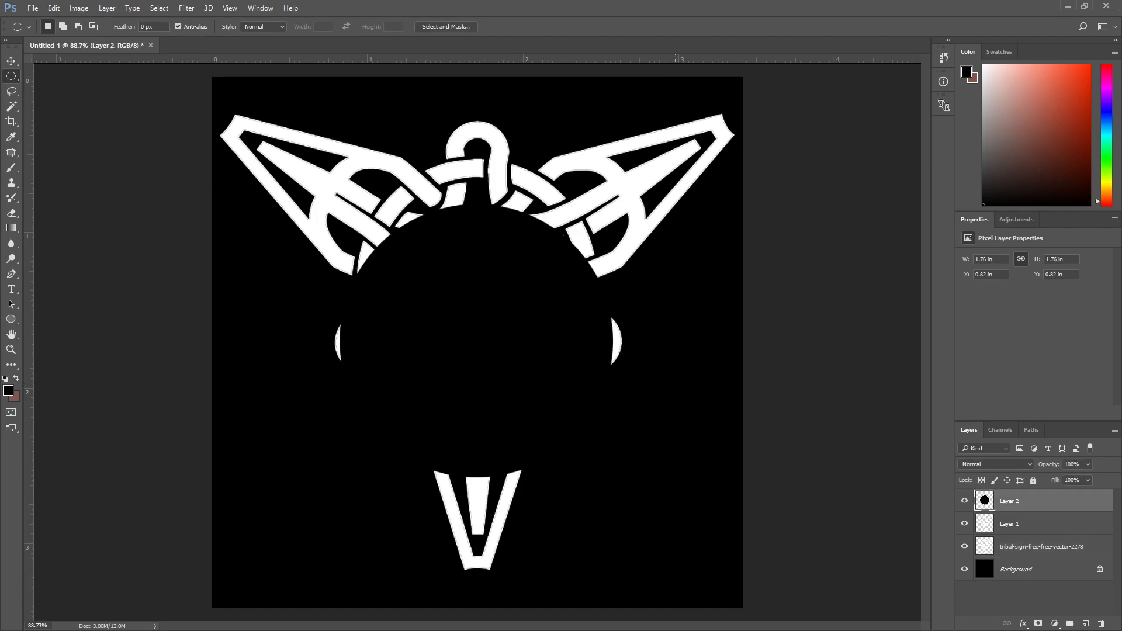
left_click(984, 501, "ctrl")
Step: Turn the circle on Layer 2 white by raising its Hue/Saturation Lightness to the maximum
left_click(79, 7)
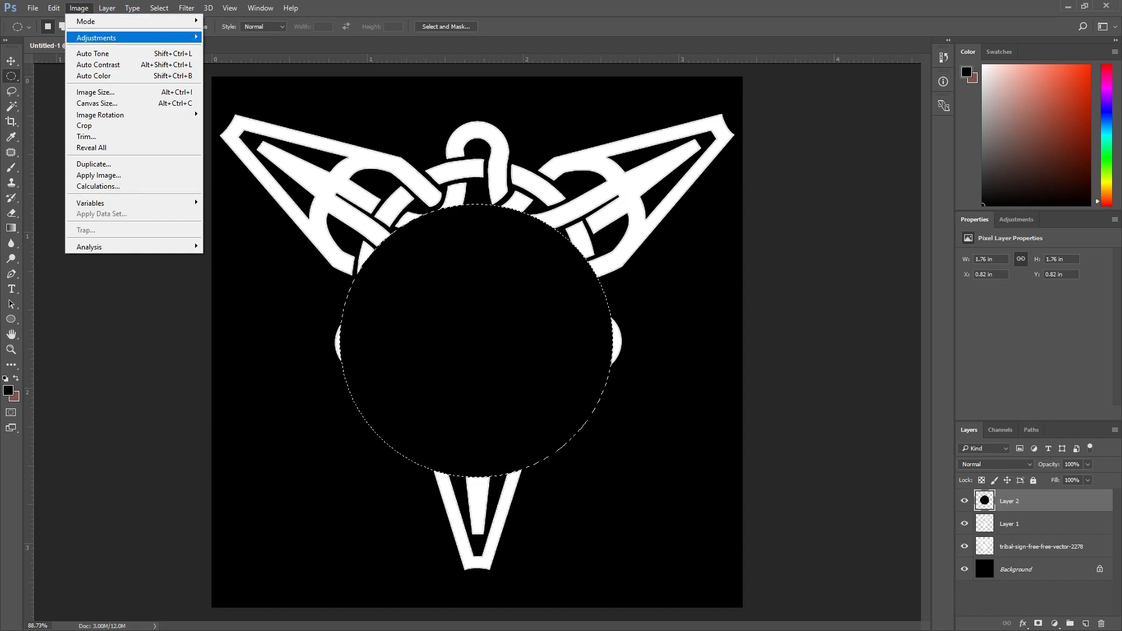
left_click(246, 97)
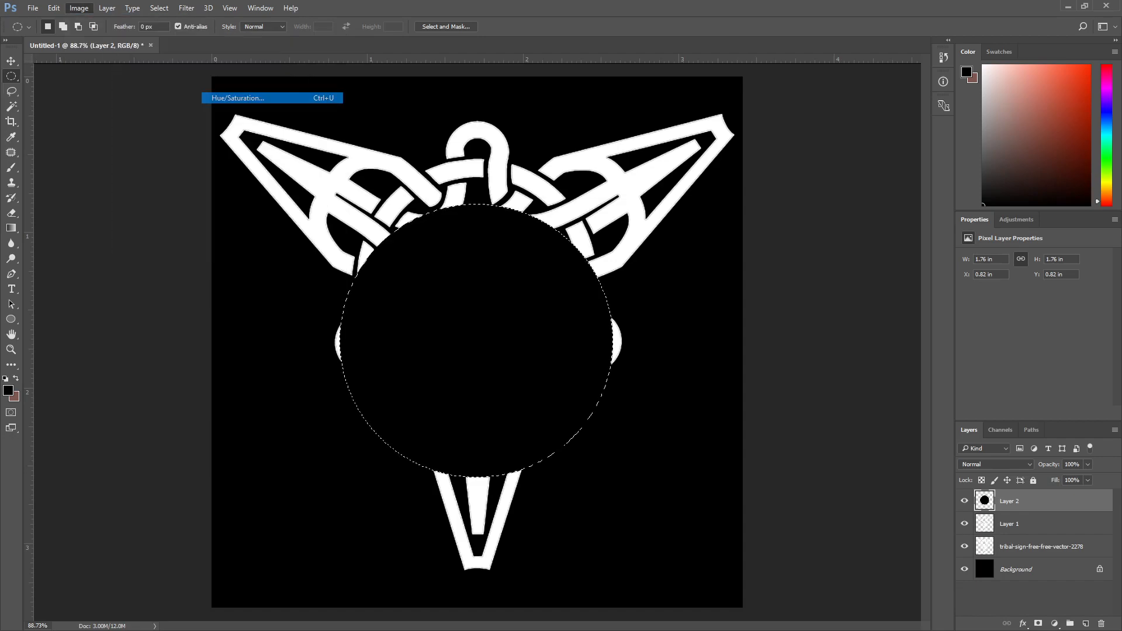
left_click_drag(713, 247, 771, 247)
left_click(843, 136)
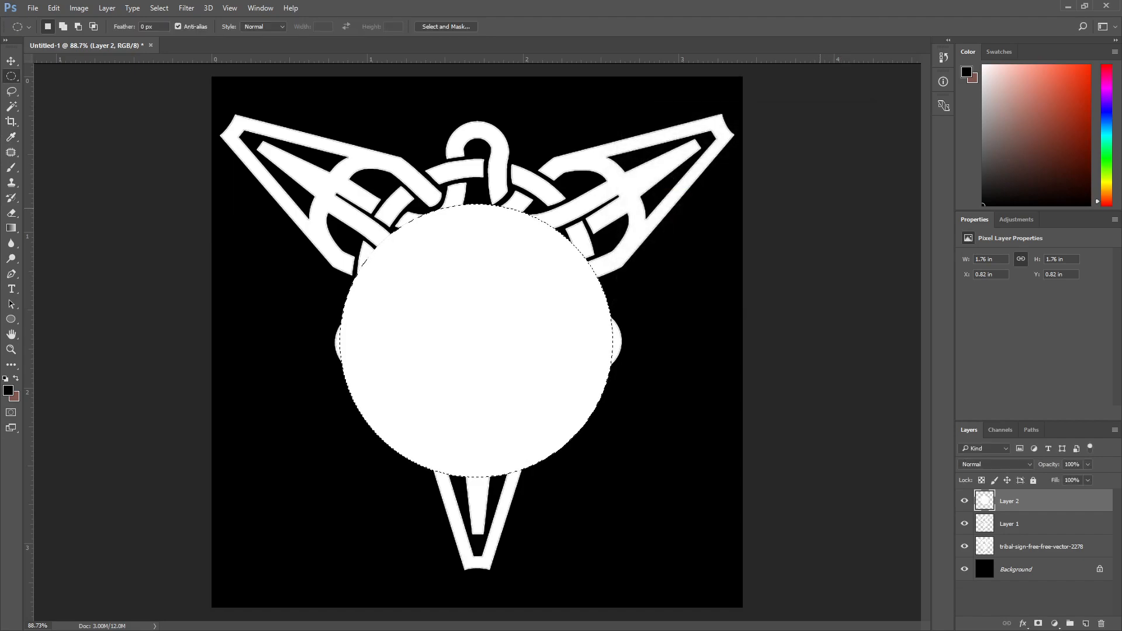
Step: Scale the white circle up proportionally around its center to about 153.5%, about 2.7 in across, and deselect
key("ctrl+t")
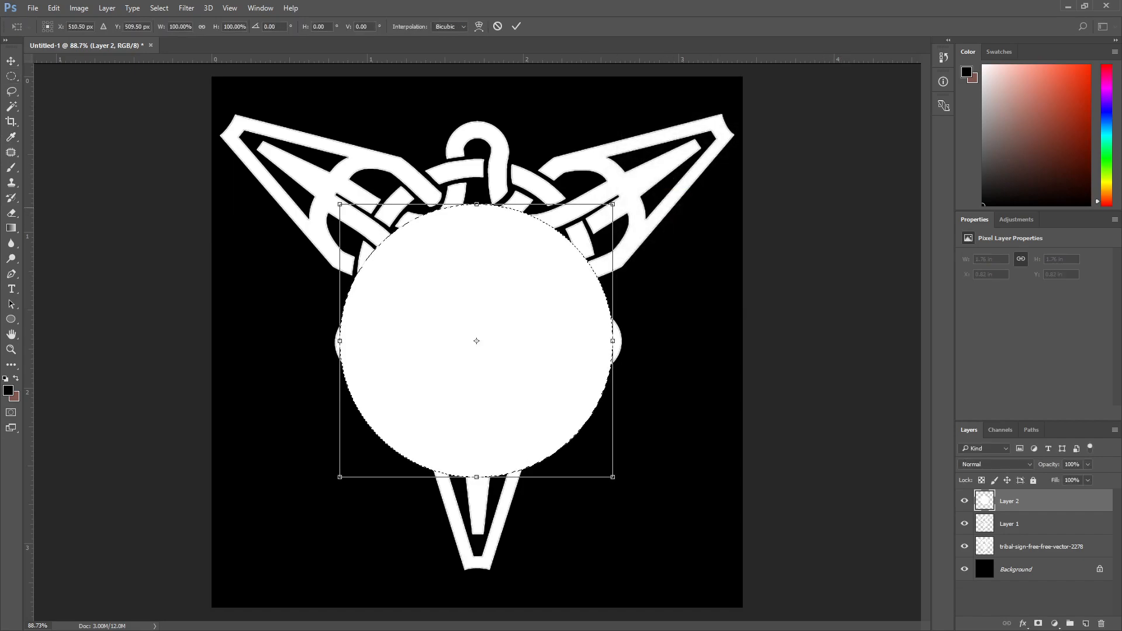
left_click_drag(613, 204, 686, 132)
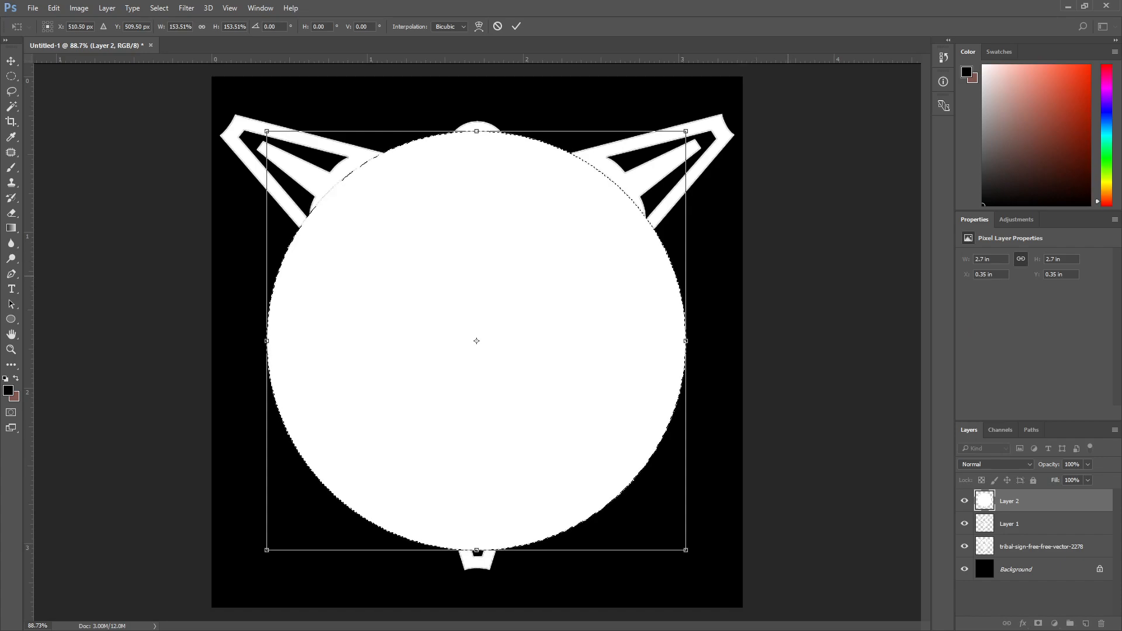
key("Return")
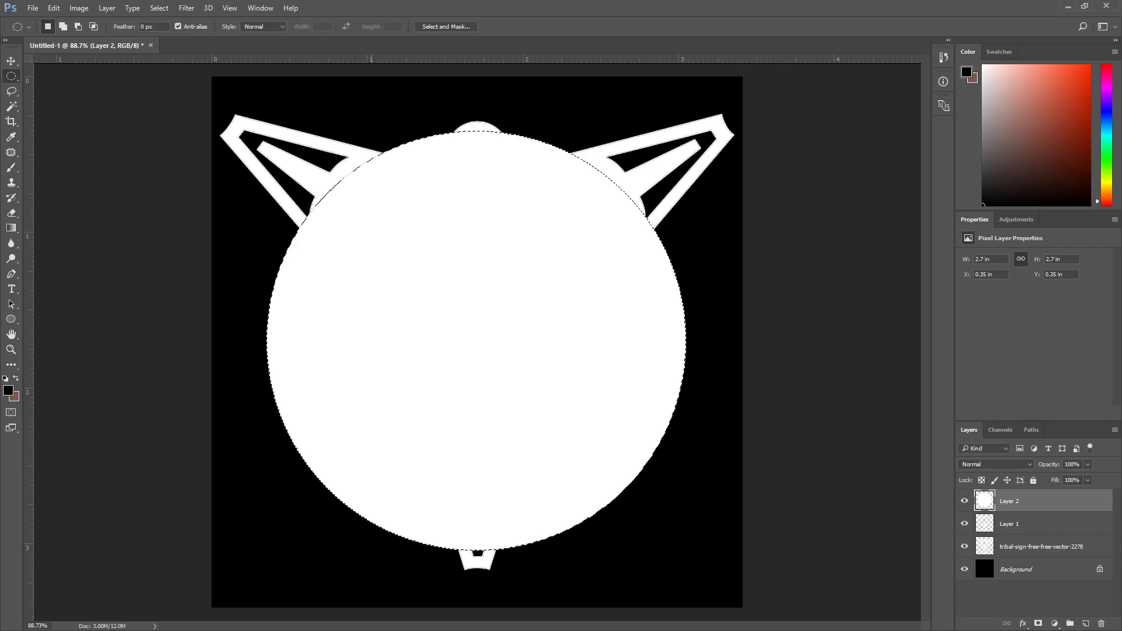
key("ctrl+d")
left_click(186, 8)
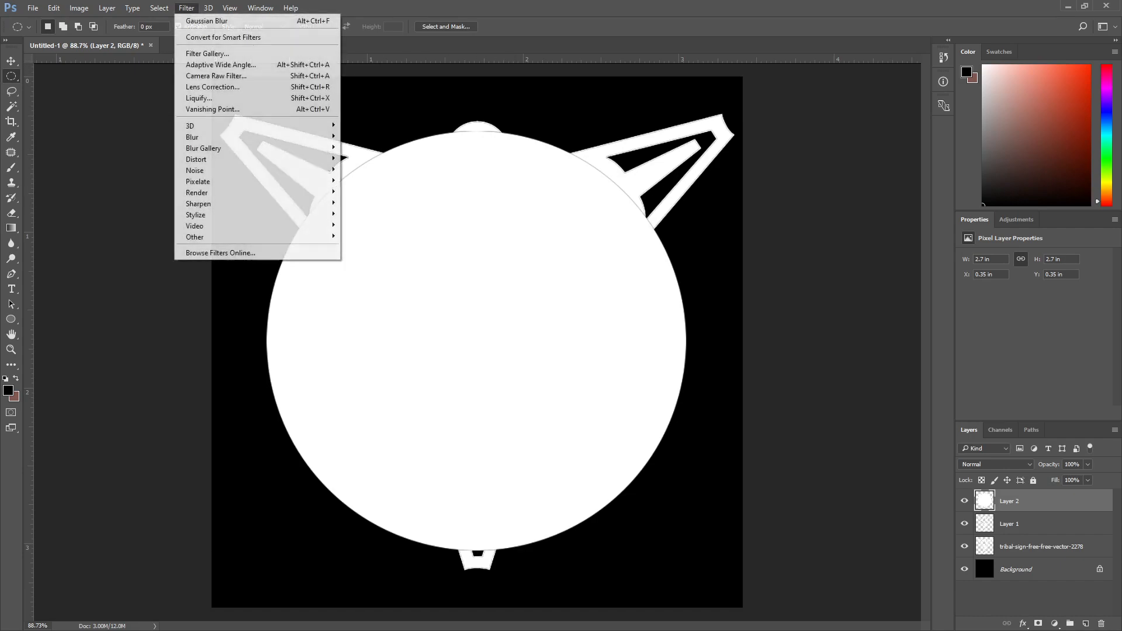
mouse_move(304, 137)
left_click(372, 180)
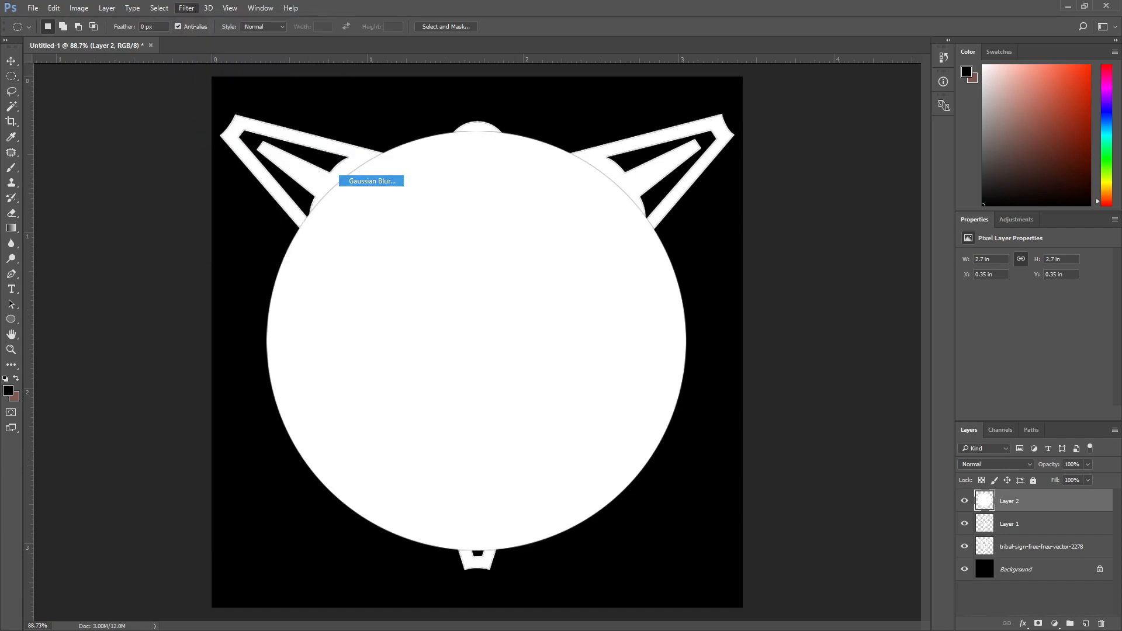
left_click_drag(725, 282, 750, 282)
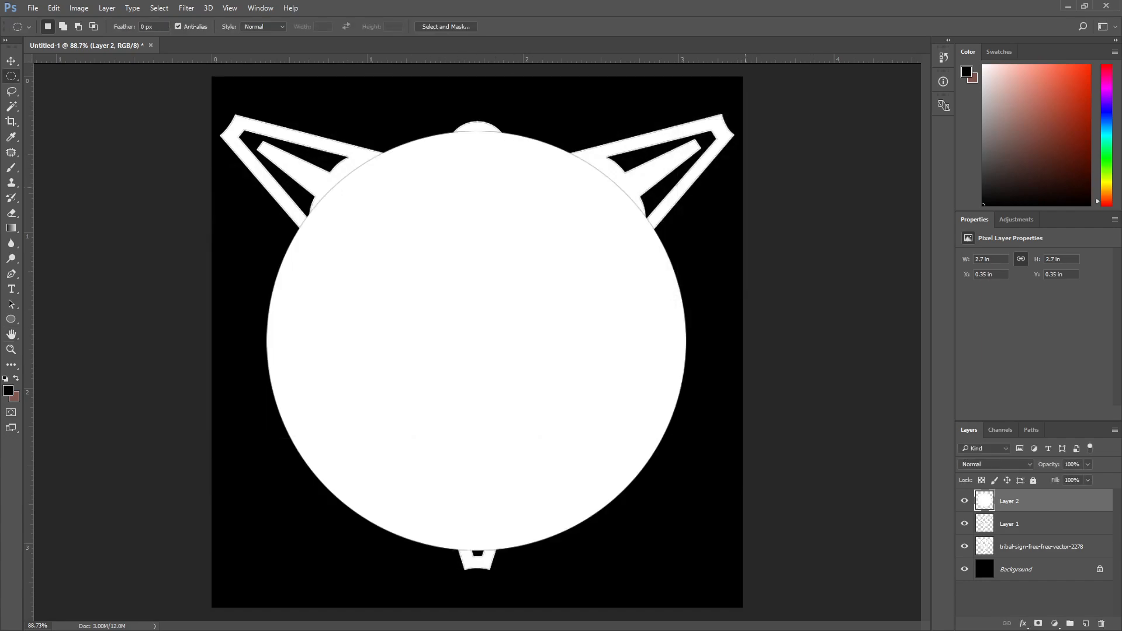
Step: Scale the white circle on Layer 2 down proportionally around its center to about 2.04 in across
key("ctrl+t")
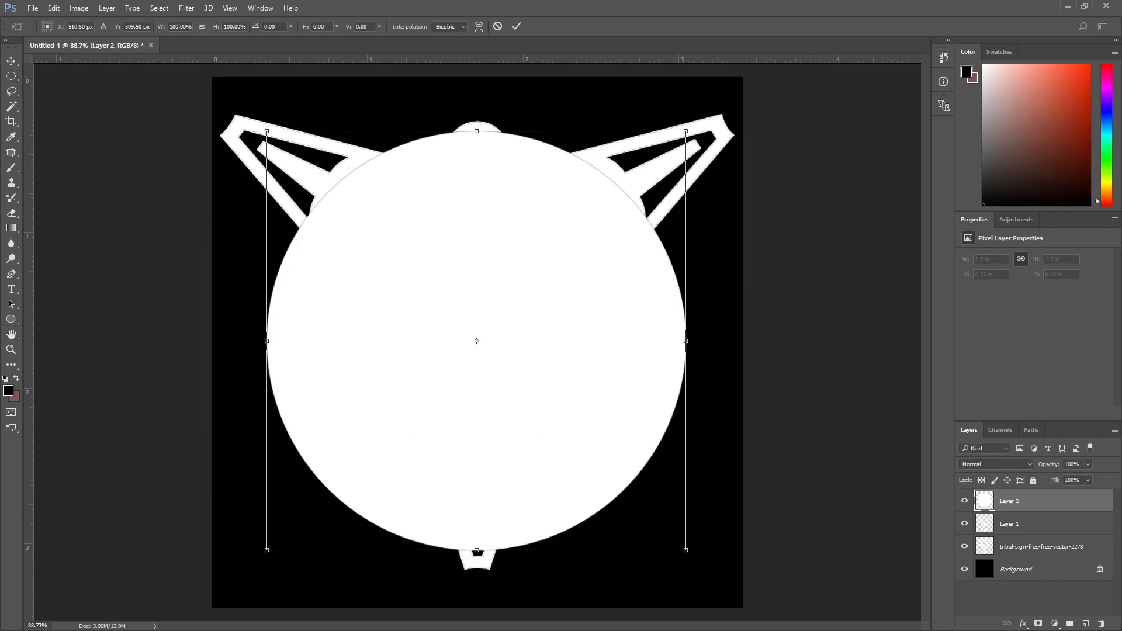
left_click_drag(685, 131, 634, 182)
key("Return")
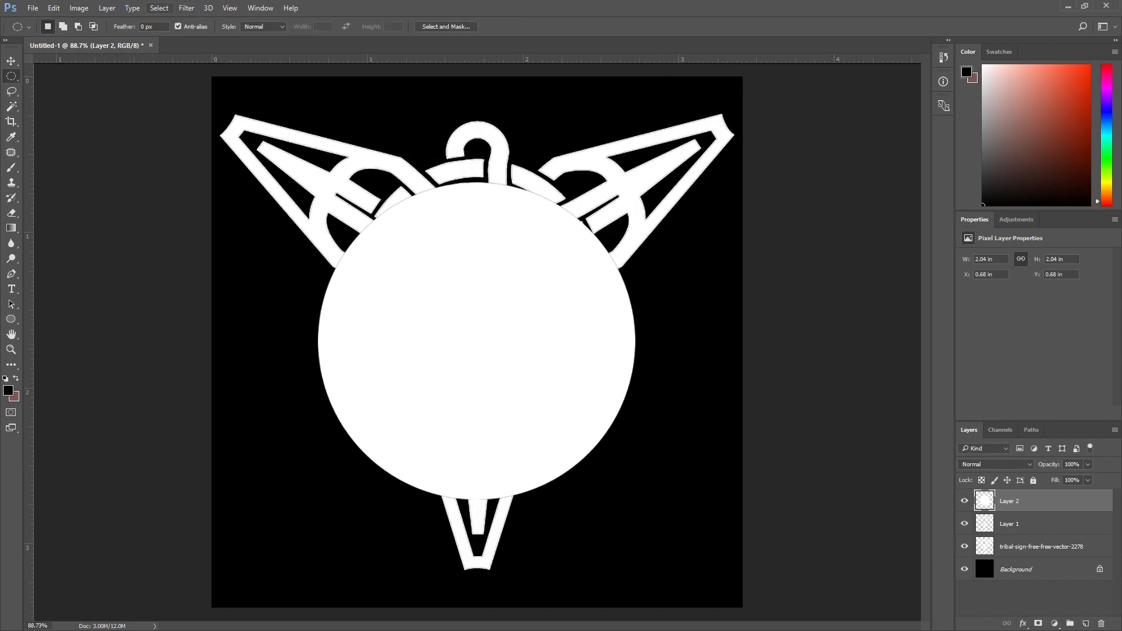
Step: Apply a Gaussian Blur with a radius of 101.4 pixels to the white circle on Layer 2
left_click(159, 8)
mouse_move(185, 8)
mouse_move(257, 137)
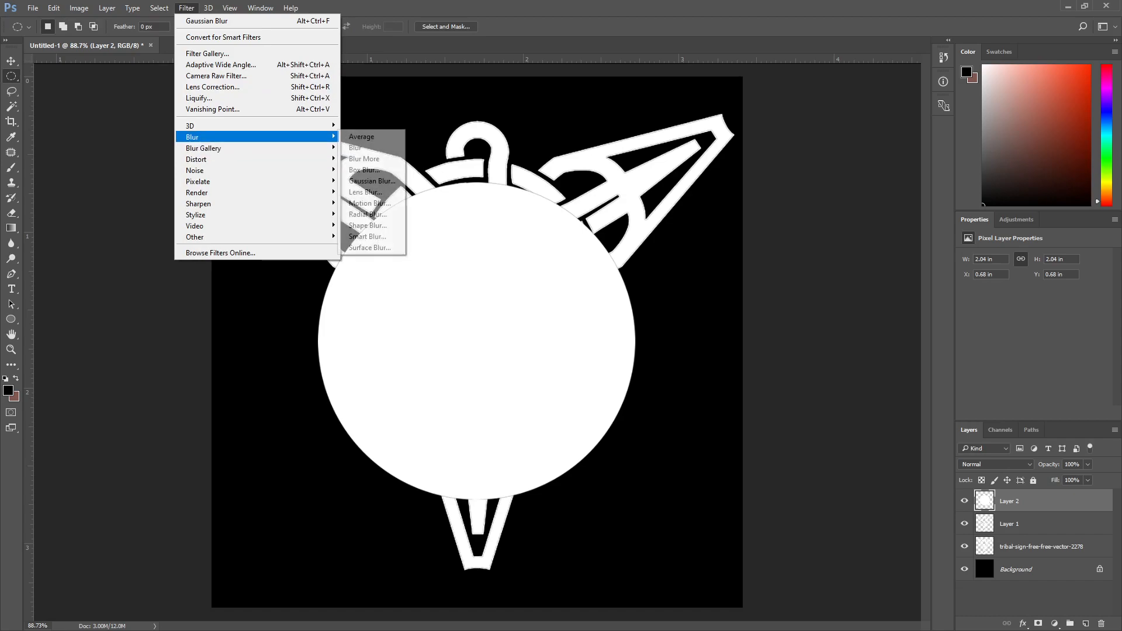
left_click(372, 180)
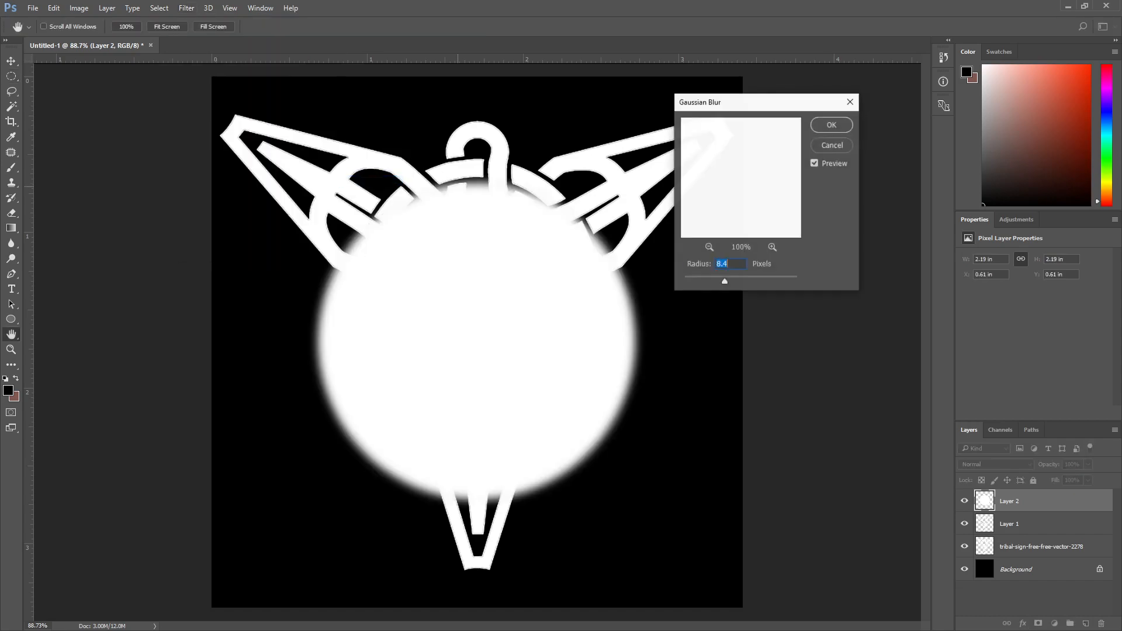
left_click_drag(735, 281, 757, 281)
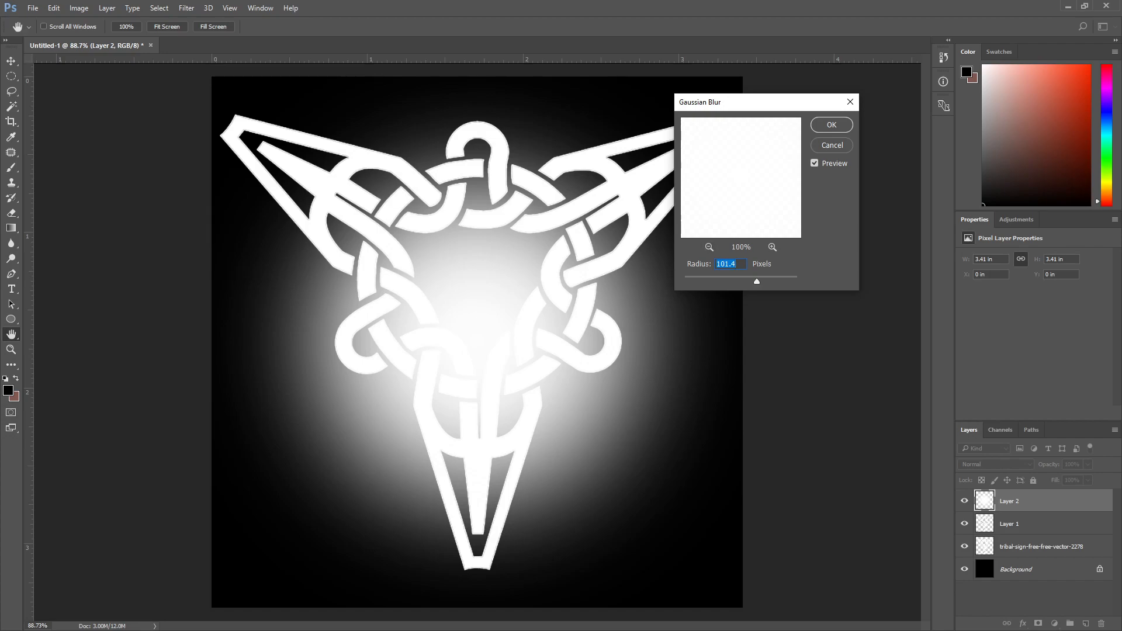
left_click(832, 125)
Step: Try to move the glow on Layer 2 up by about 0.44 in, and undo the move
scroll(476, 342, "down", 1)
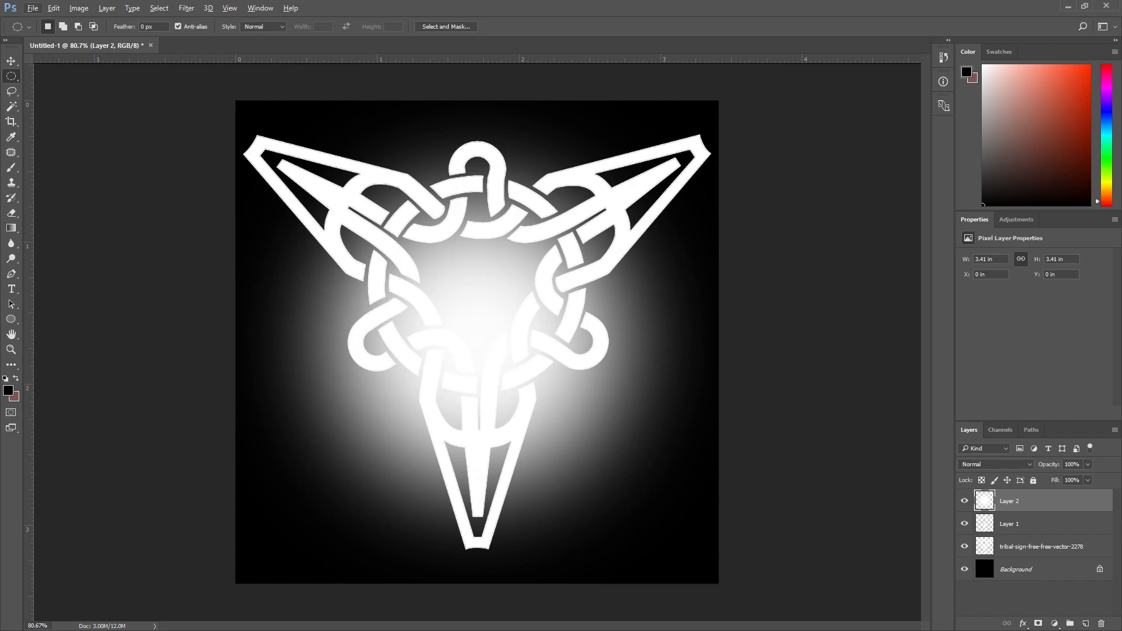
key("v")
left_click_drag(487, 332, 480, 270)
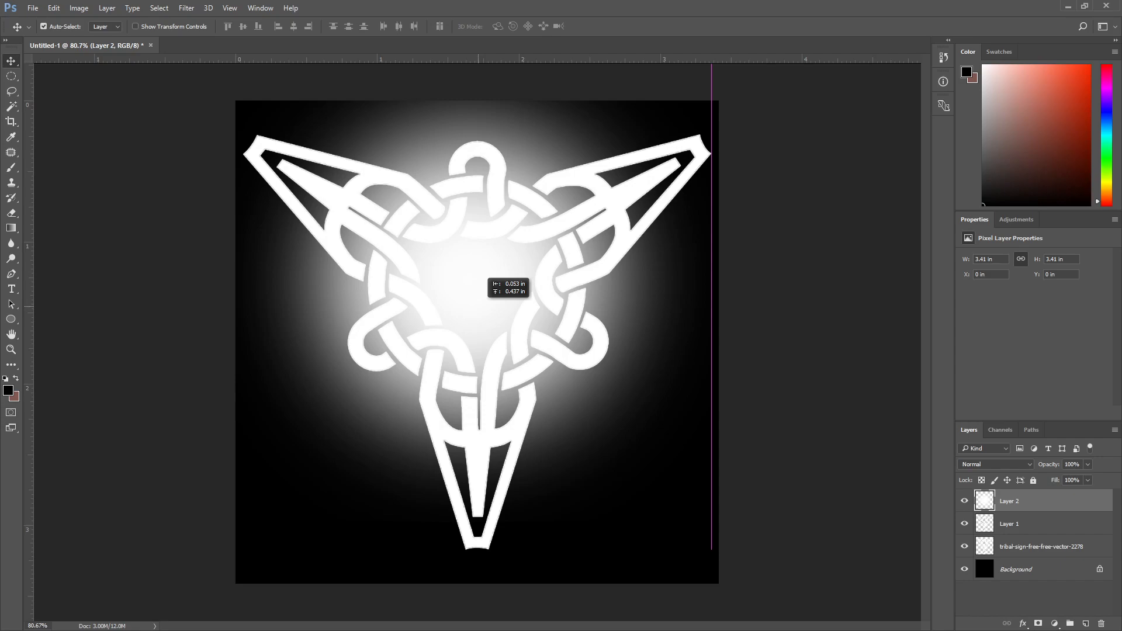
left_click_drag(479, 270, 480, 270)
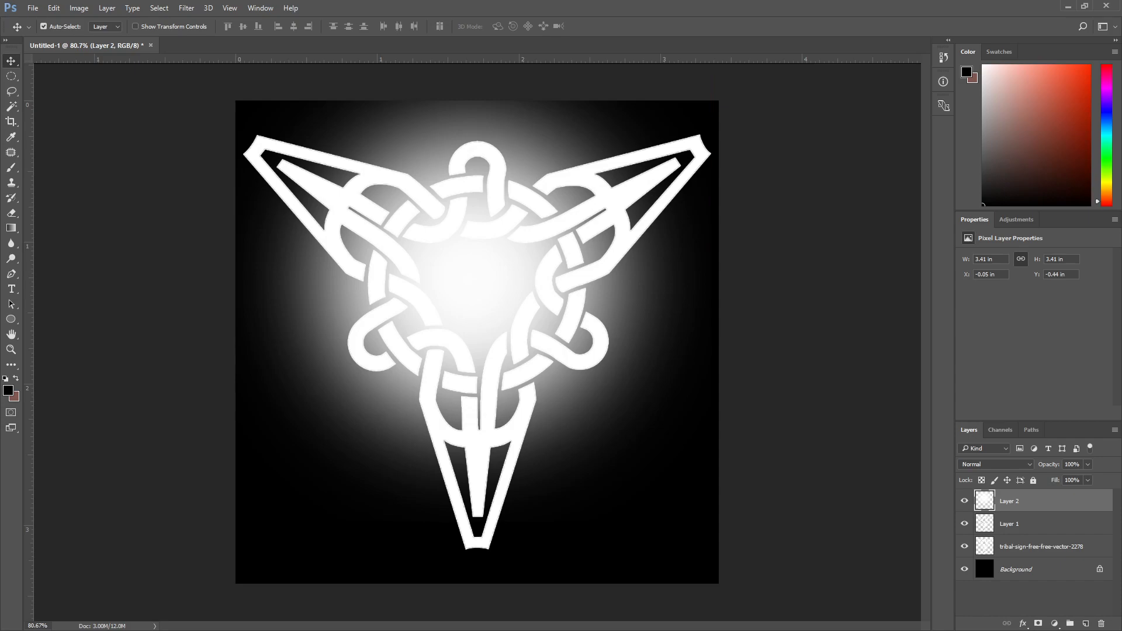
key("ctrl+z")
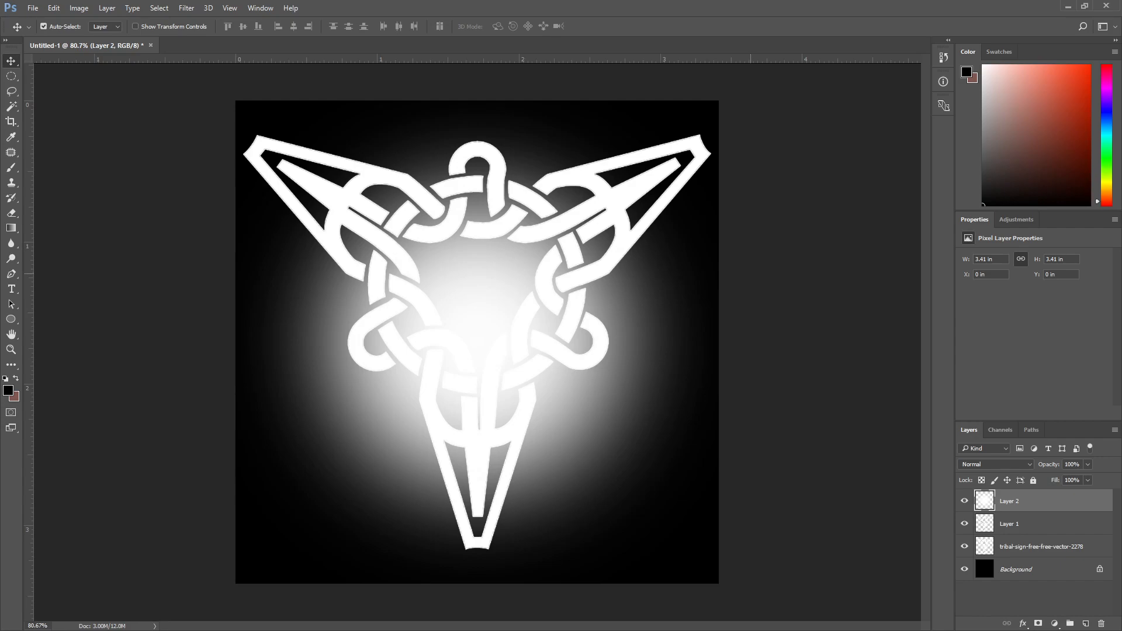
Step: Create a new 1024 x 1024 px document at 300 pixels/inch in 8-bit RGB Color with a white background
scroll(478, 343, "down", 1)
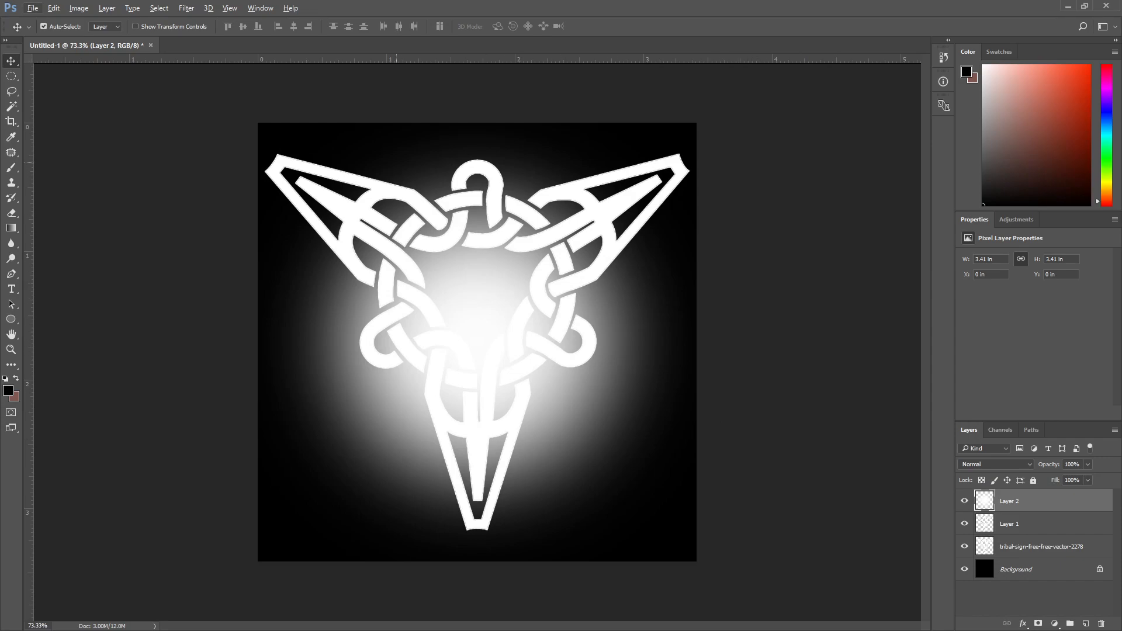
left_click(155, 124)
left_click(32, 7)
left_click(32, 7)
left_click(32, 7)
left_click(46, 21)
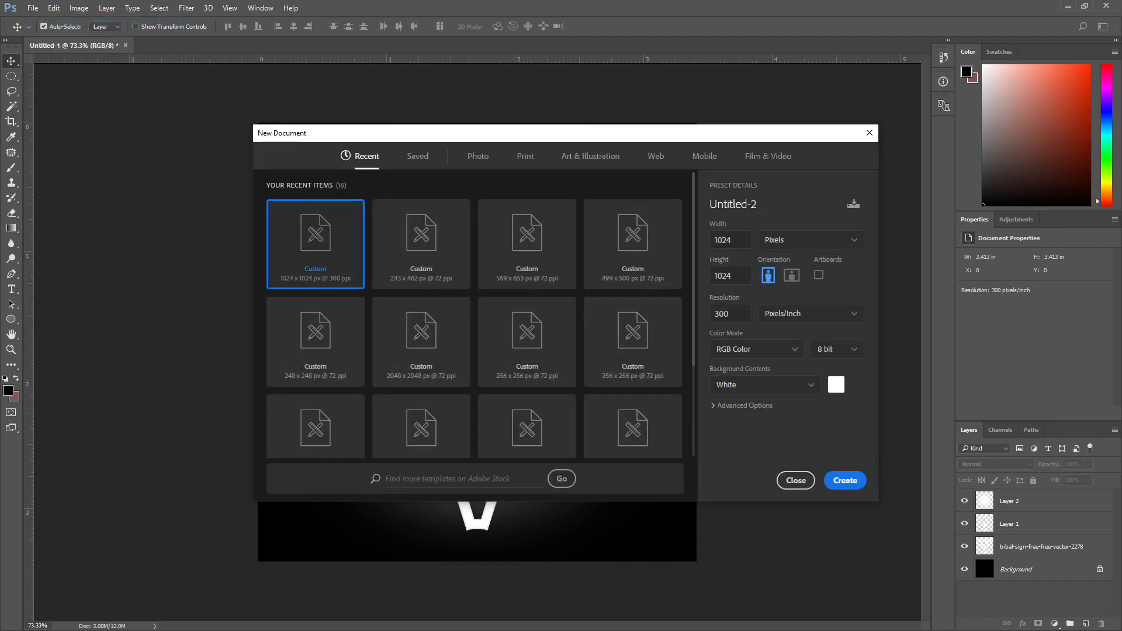
key("Return")
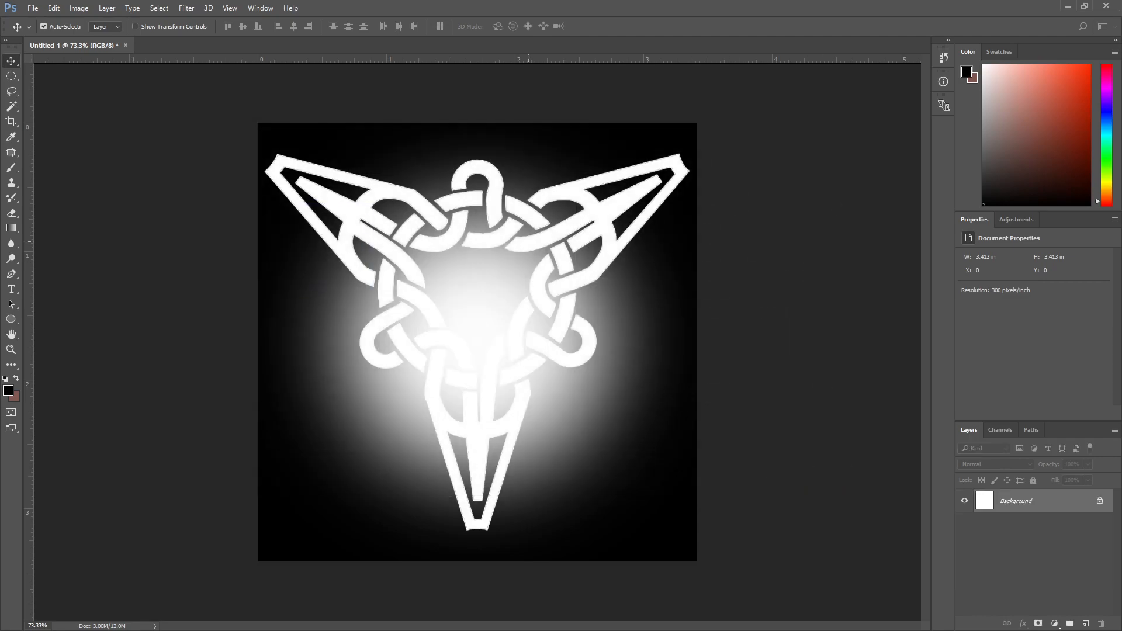
Step: Return to the Untitled-1 document, hide Layer 2 and Layer 1, and select the tribal sign layer
key("ctrl+Tab")
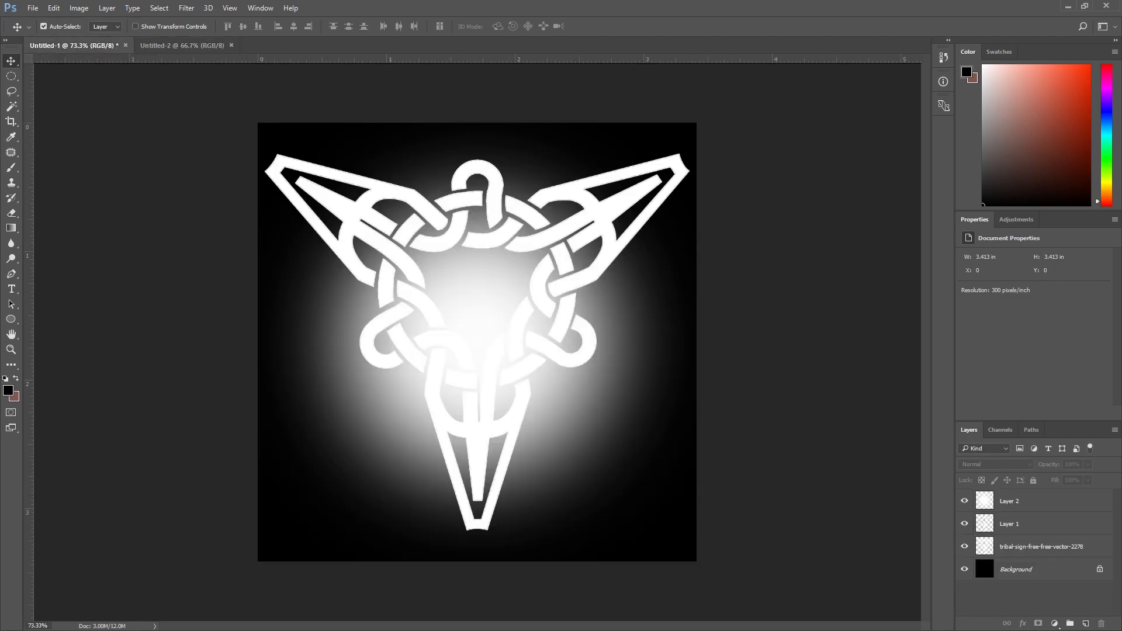
left_click(1010, 501)
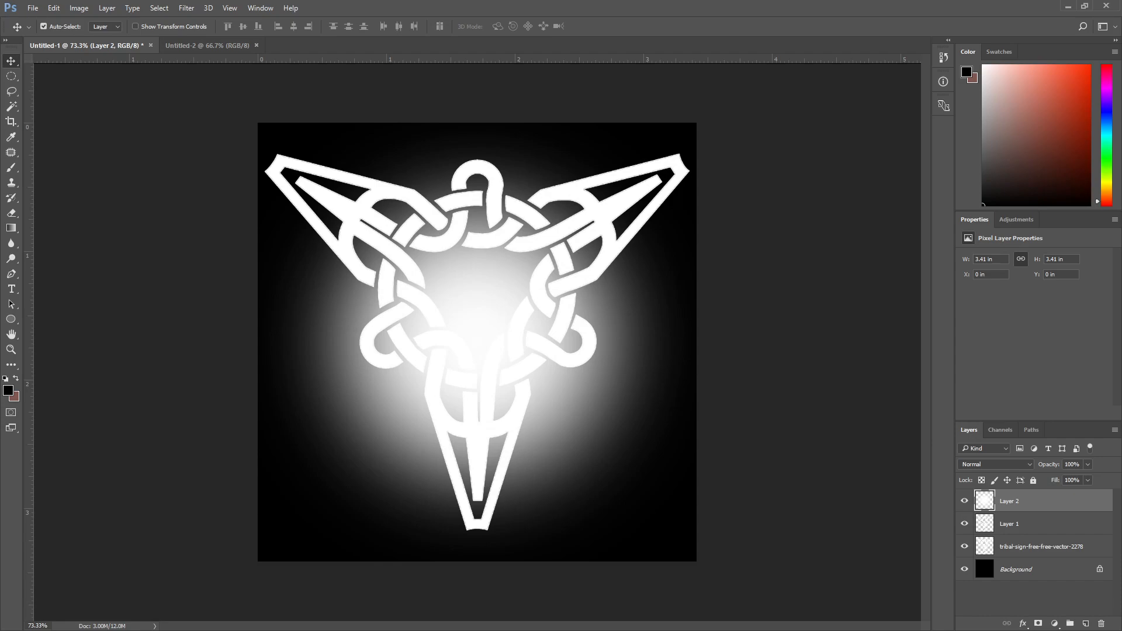
left_click(964, 501)
left_click(964, 524)
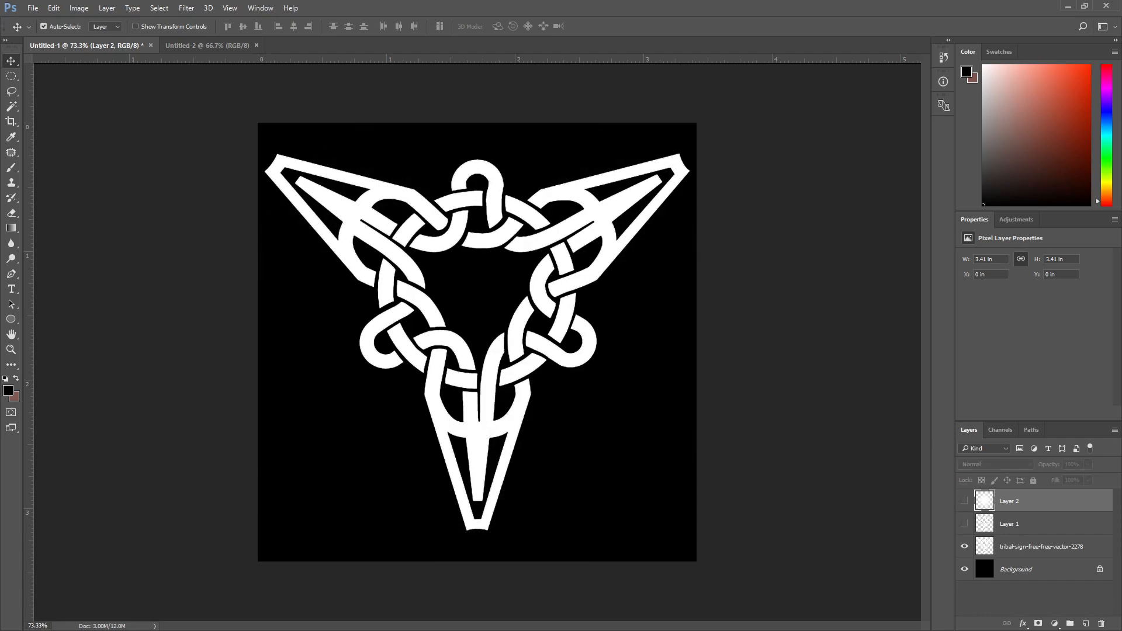
left_click(1041, 547)
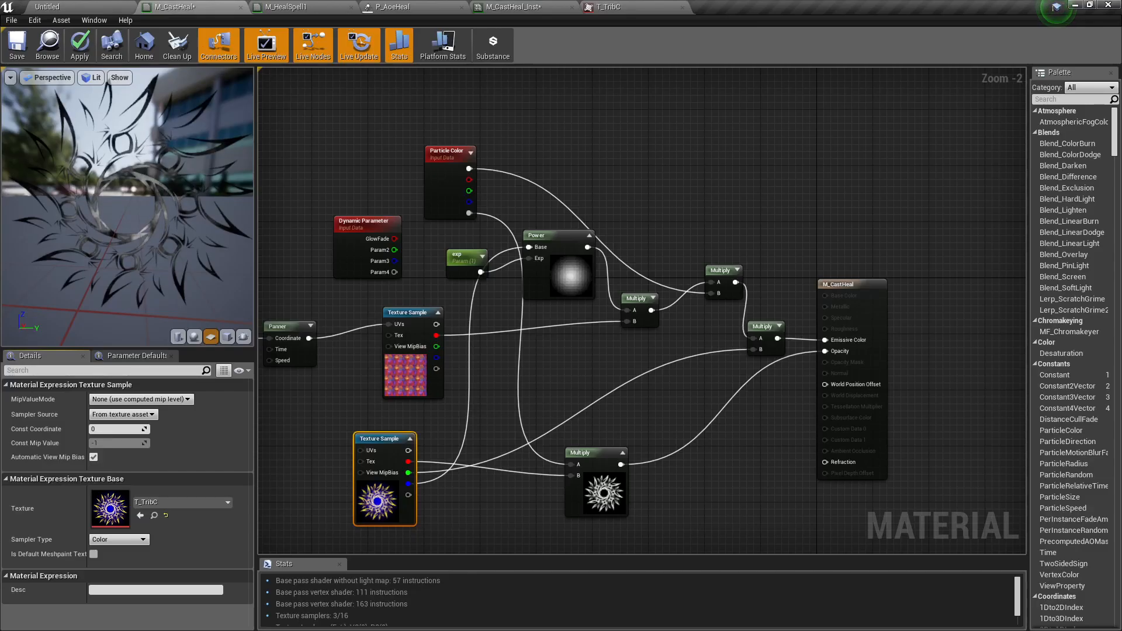
Step: Switch to Unreal Engine, try adding new Texture Sample nodes to the M_CastHeal material graph, and undo the additions
left_click(410, 365)
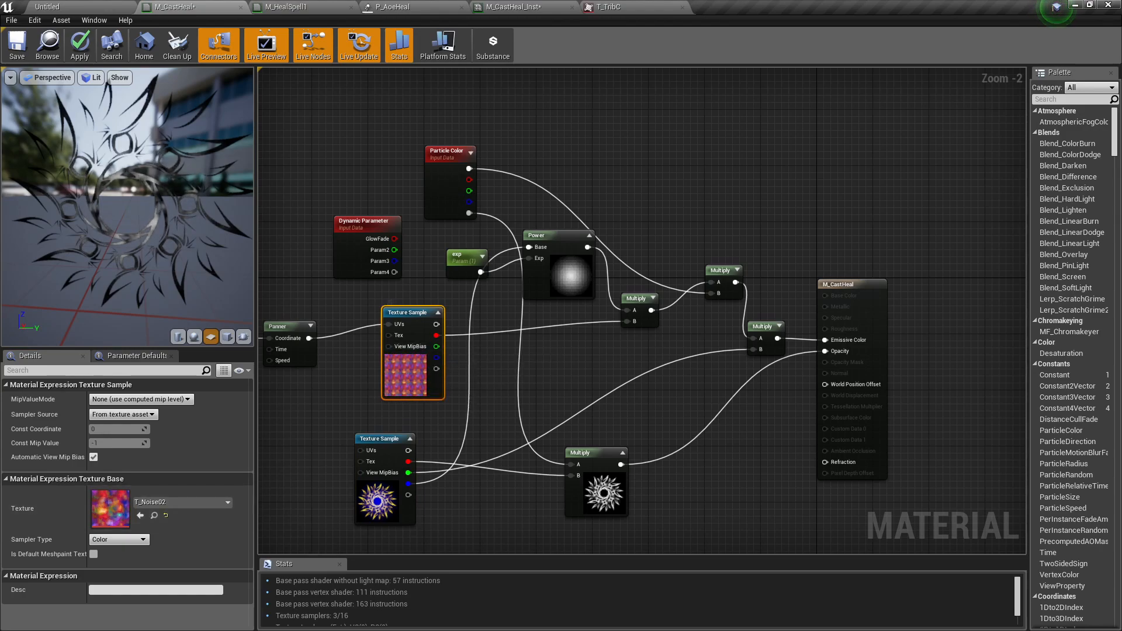
left_click(358, 152)
key("t")
left_click(358, 152)
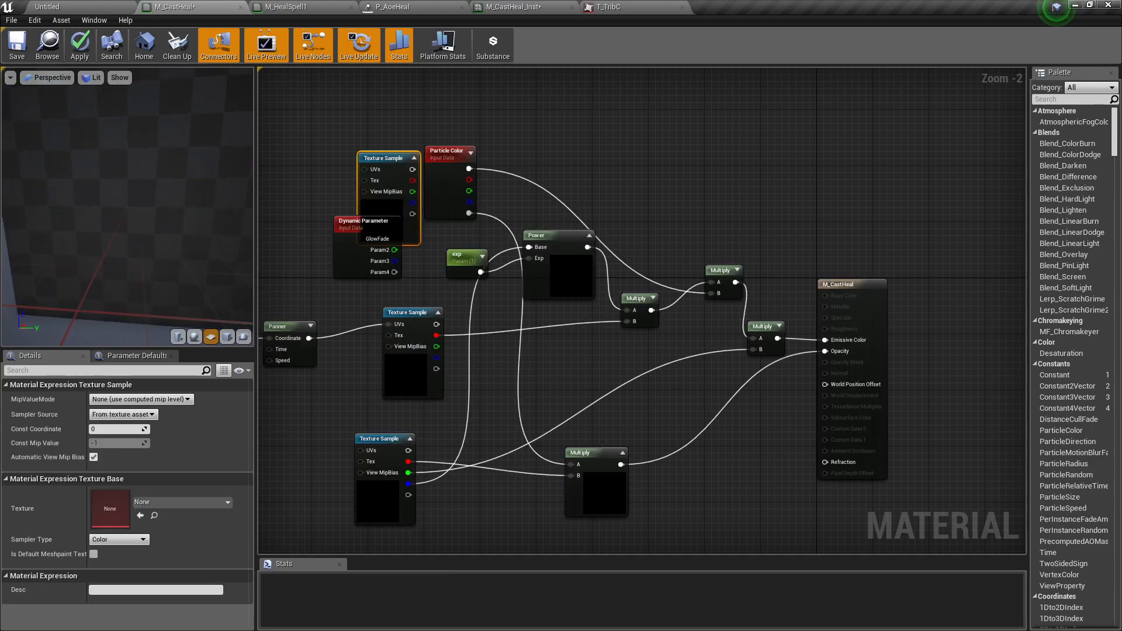
key("t")
left_click(367, 88)
key("ctrl+z")
key("ctrl+z")
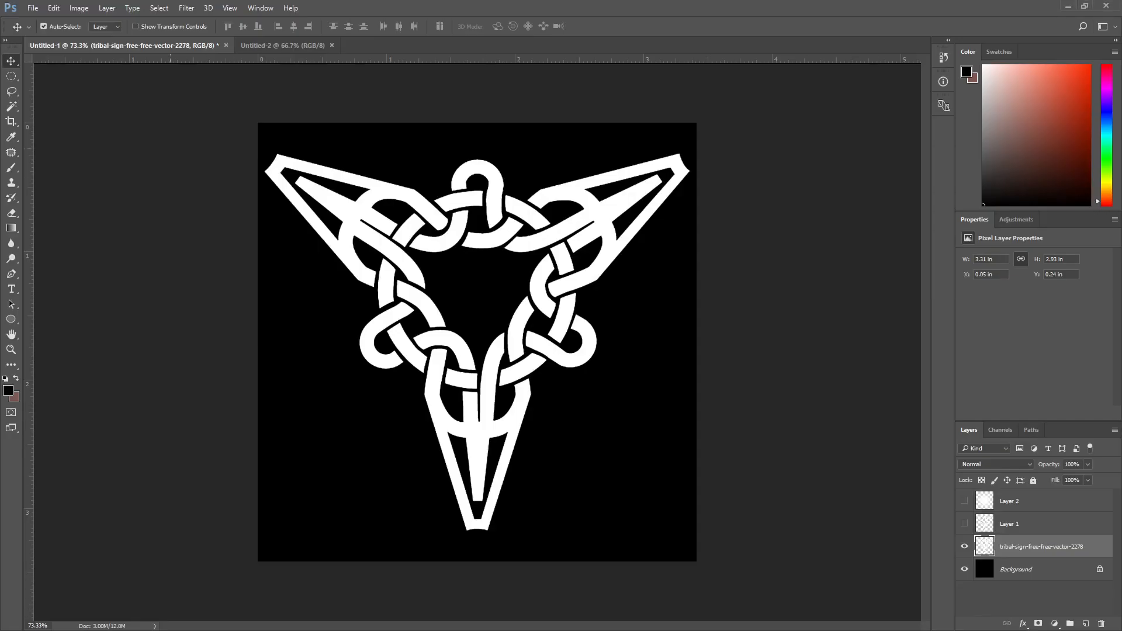
Step: Switch back to Photoshop and examine the Red, Green and Blue channels of Untitled-2 one at a time, ending on Red
left_click(282, 45)
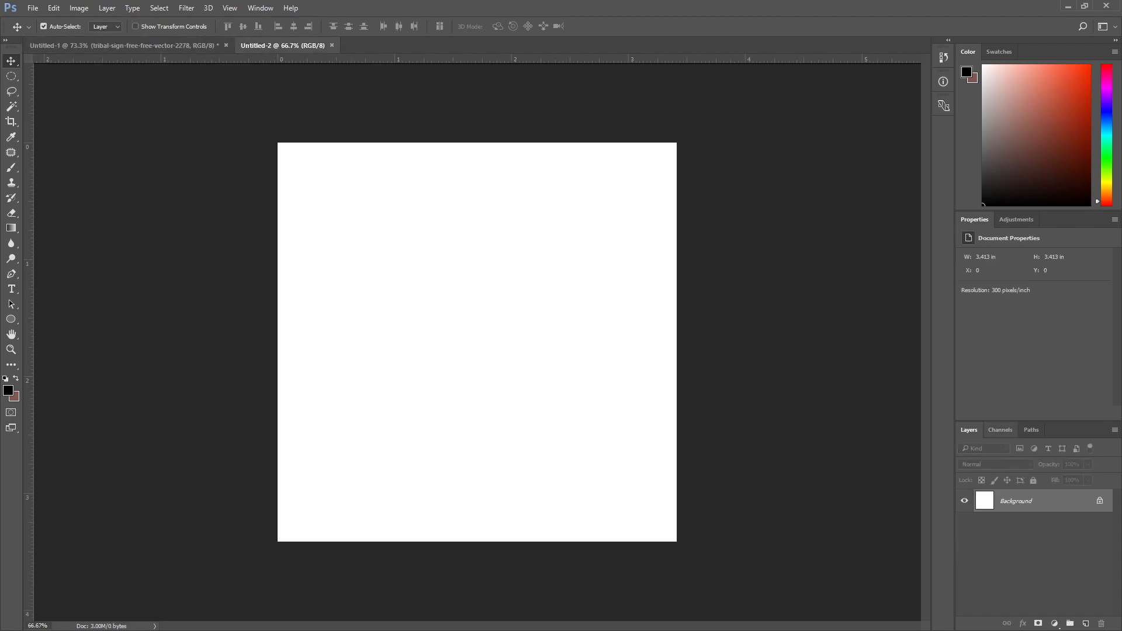
left_click(1000, 430)
key("ctrl+3")
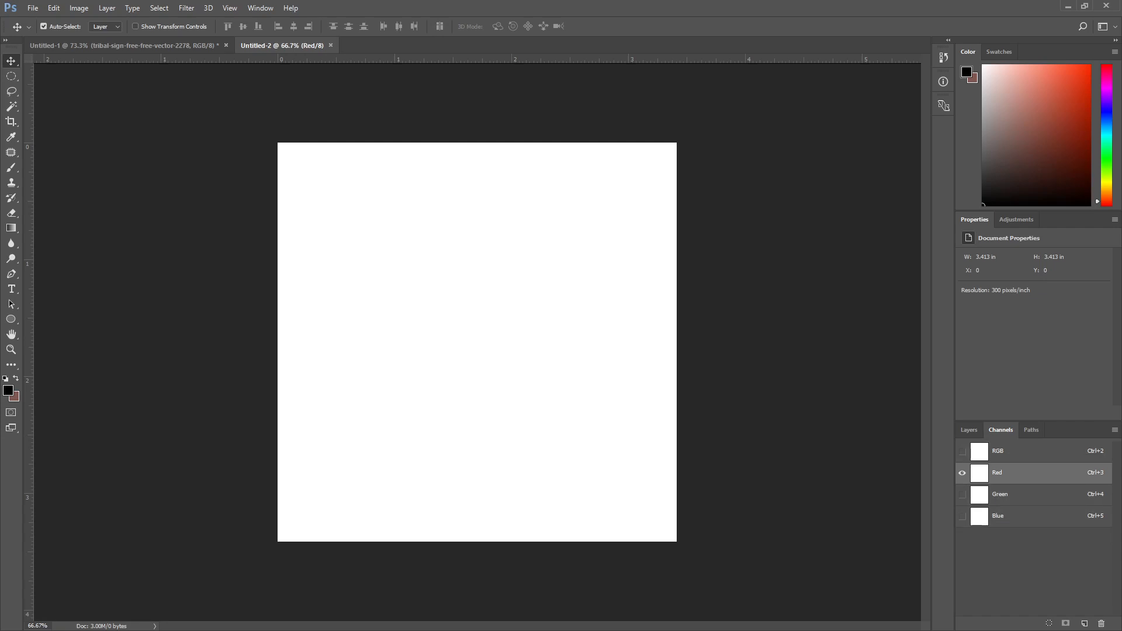
key("ctrl+4")
key("ctrl+5")
key("ctrl+4")
key("ctrl+3")
key("ctrl+4")
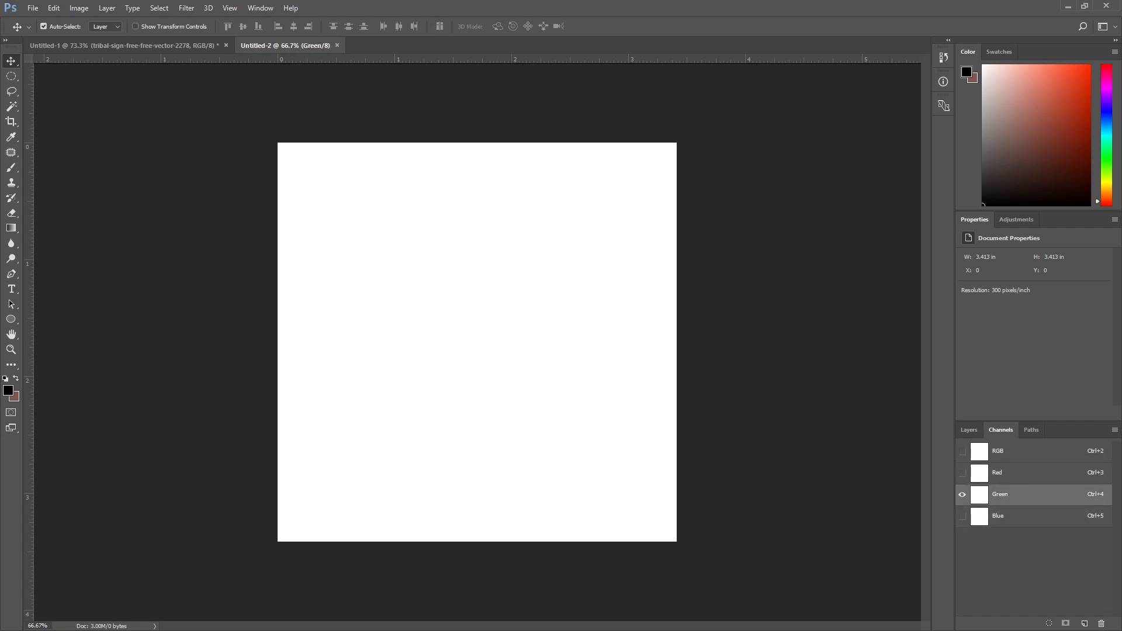
key("ctrl+3")
key("ctrl+4")
key("ctrl+5")
key("ctrl+3")
key("ctrl+4")
key("ctrl+5")
key("ctrl+3")
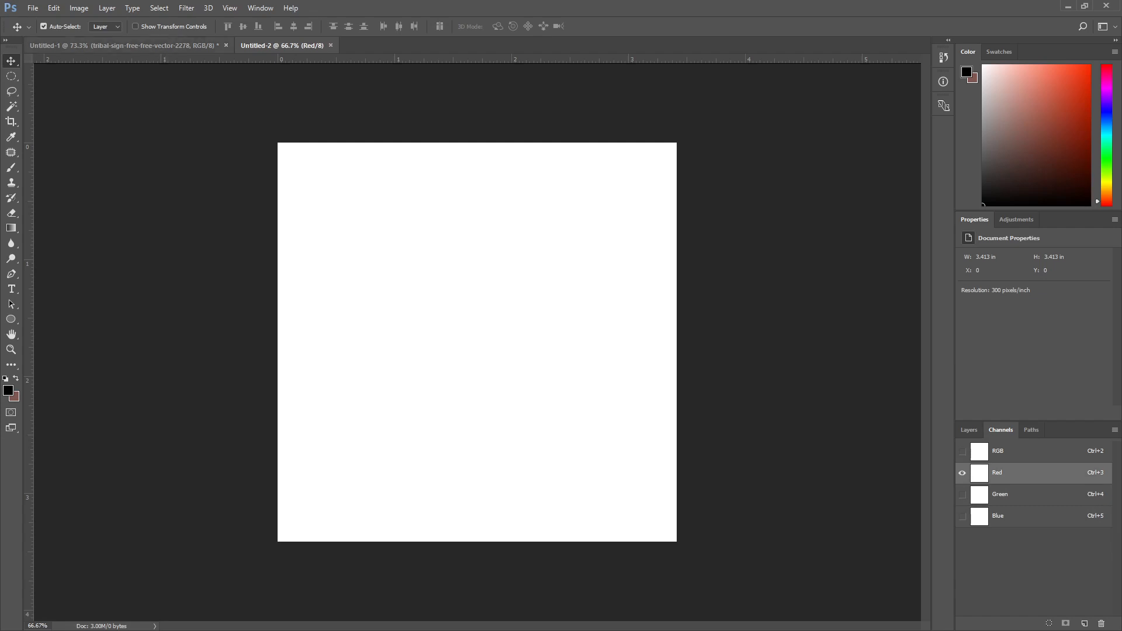
Step: Copy the entire Untitled-1 canvas, merged with the full sign on black, and paste it into the Red channel of Untitled-2
left_click(152, 45)
left_click(969, 430)
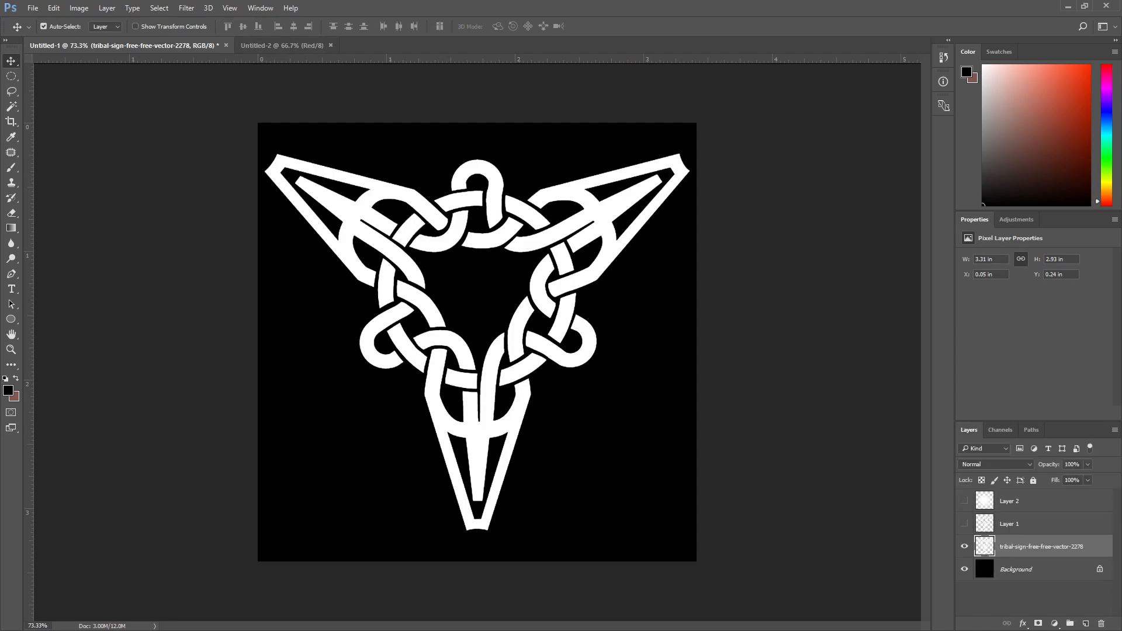
key("ctrl")
key("ctrl+a")
key("ctrl")
key("ctrl+c")
left_click(281, 45)
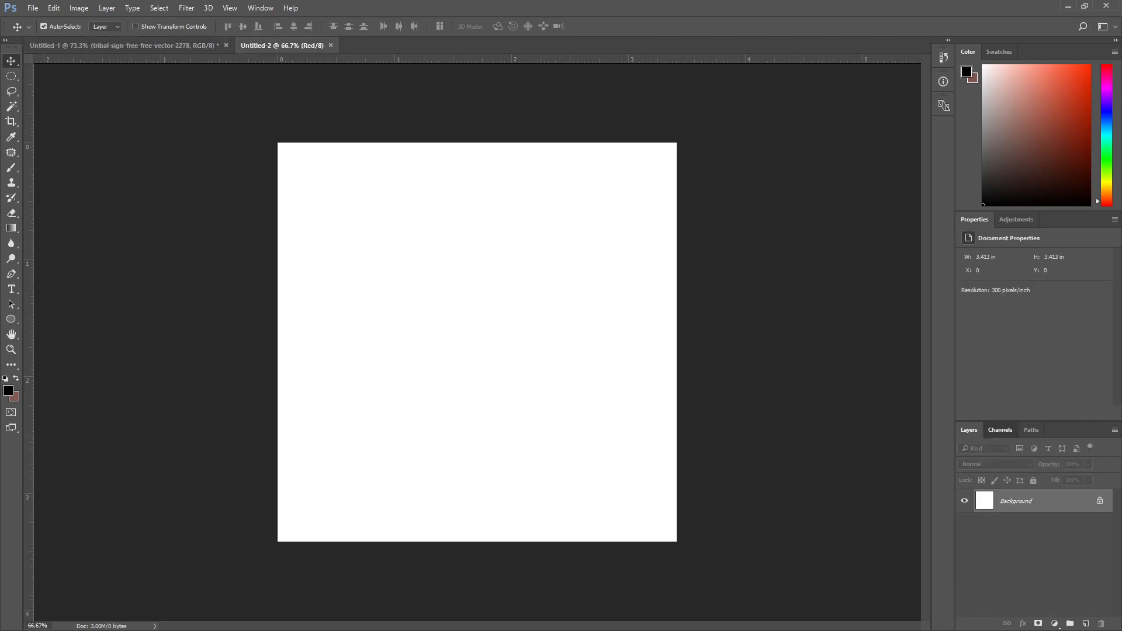
left_click(1000, 430)
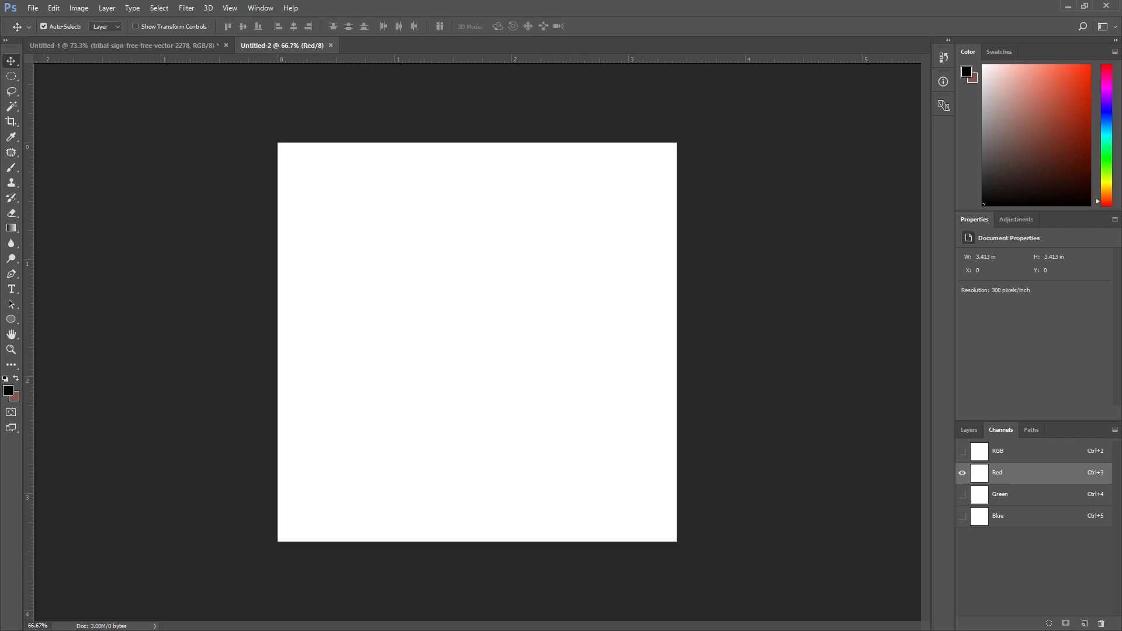
key("ctrl+v")
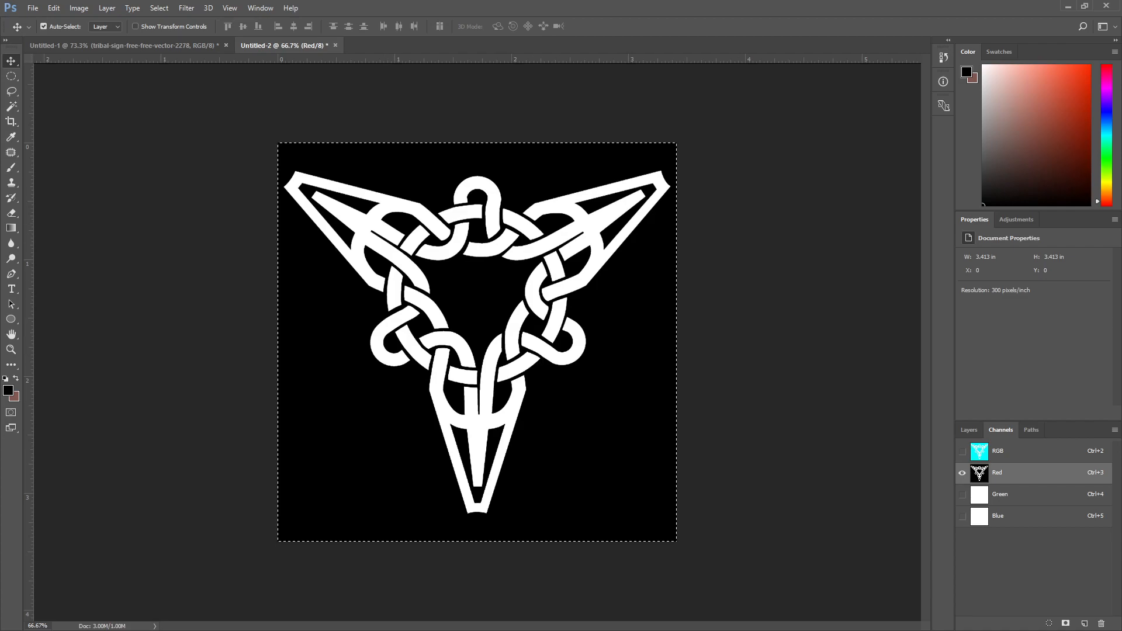
Step: In Untitled-1, hide the full sign layer, show the thinner sign on Layer 1 and select that layer
key("ctrl+Tab")
left_click(969, 429)
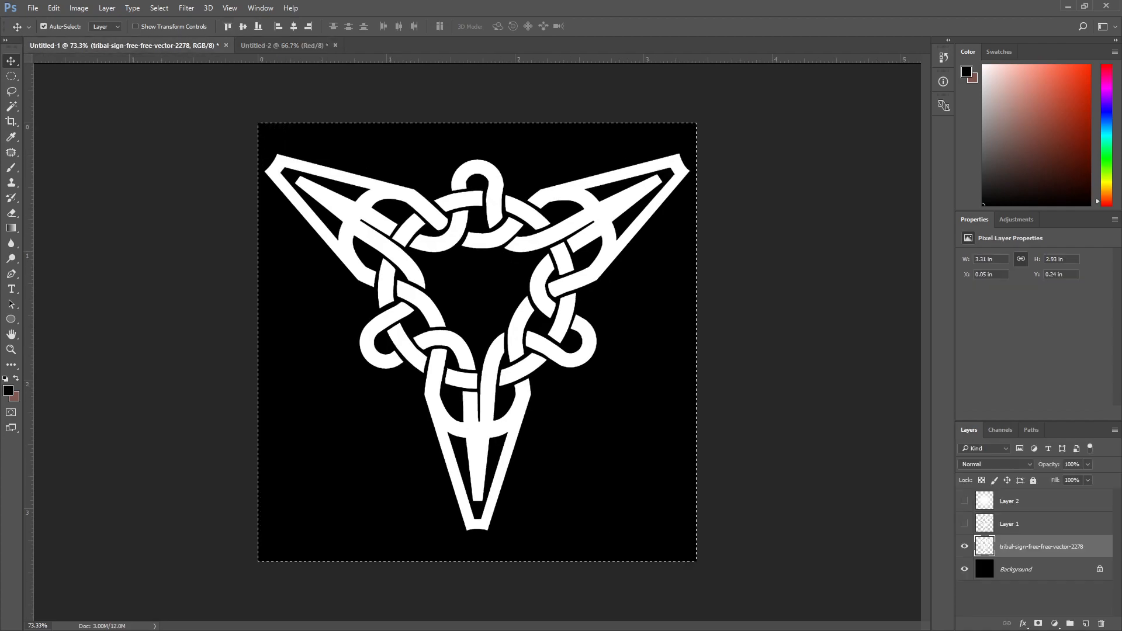
left_click(964, 546)
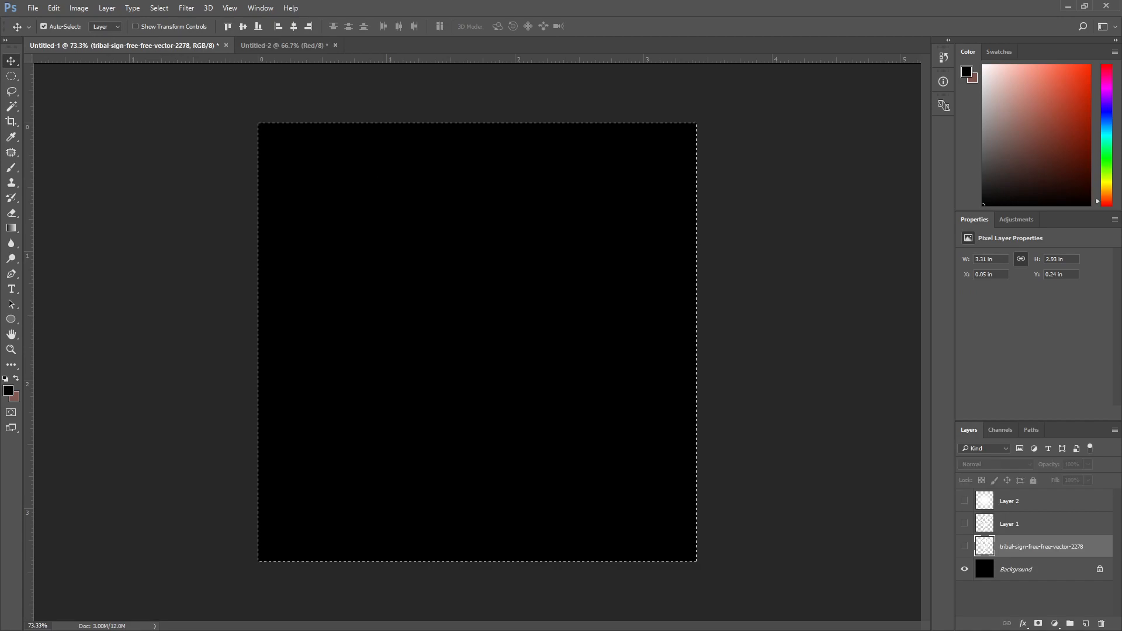
left_click(965, 523)
left_click(1028, 524)
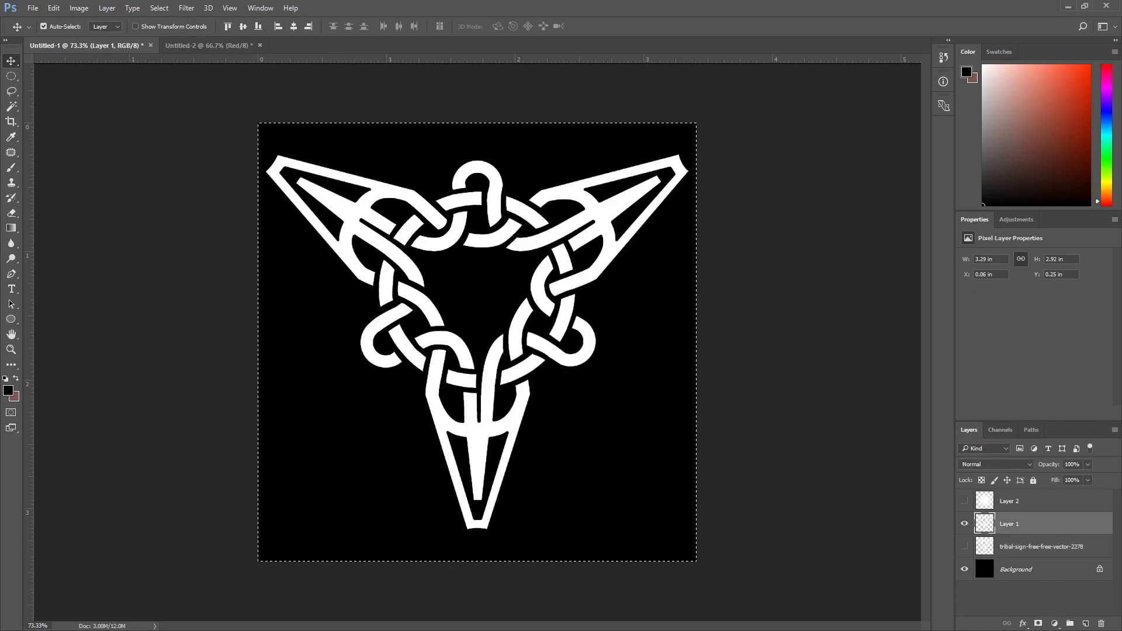
Step: Copy the merged image of the thinner sign on black and paste it into the Green channel of Untitled-2
key("ctrl+c")
left_click(208, 45)
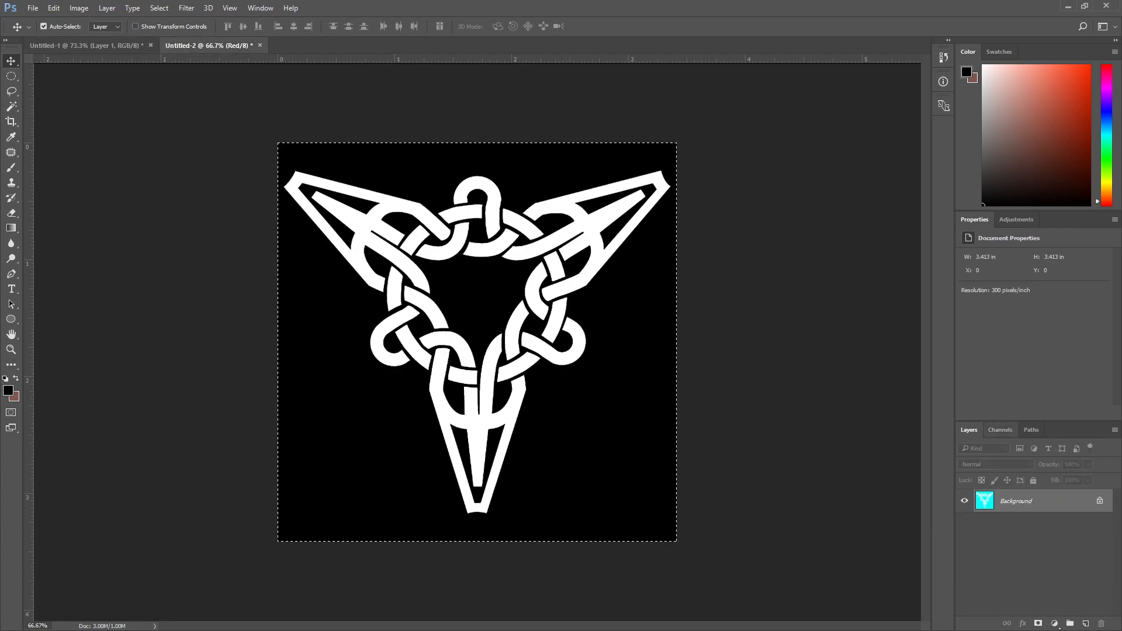
left_click(1000, 429)
key("ctrl+4")
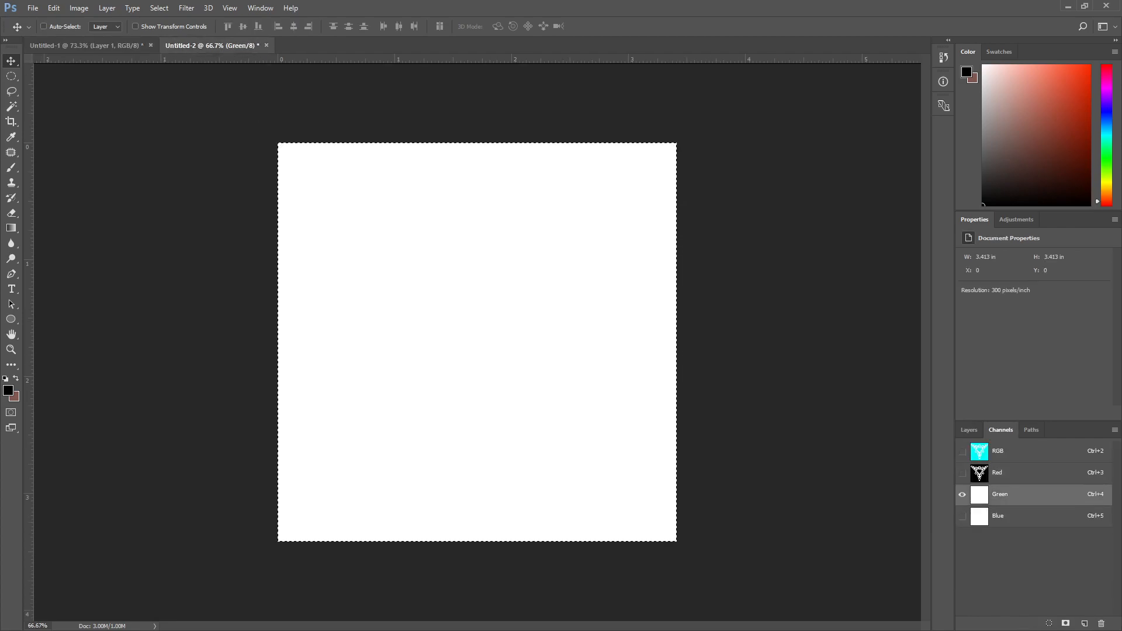
key("ctrl+v")
Step: In Untitled-1, hide Layer 1, show the blurred glow on Layer 2 and select that layer
key("ctrl+Tab")
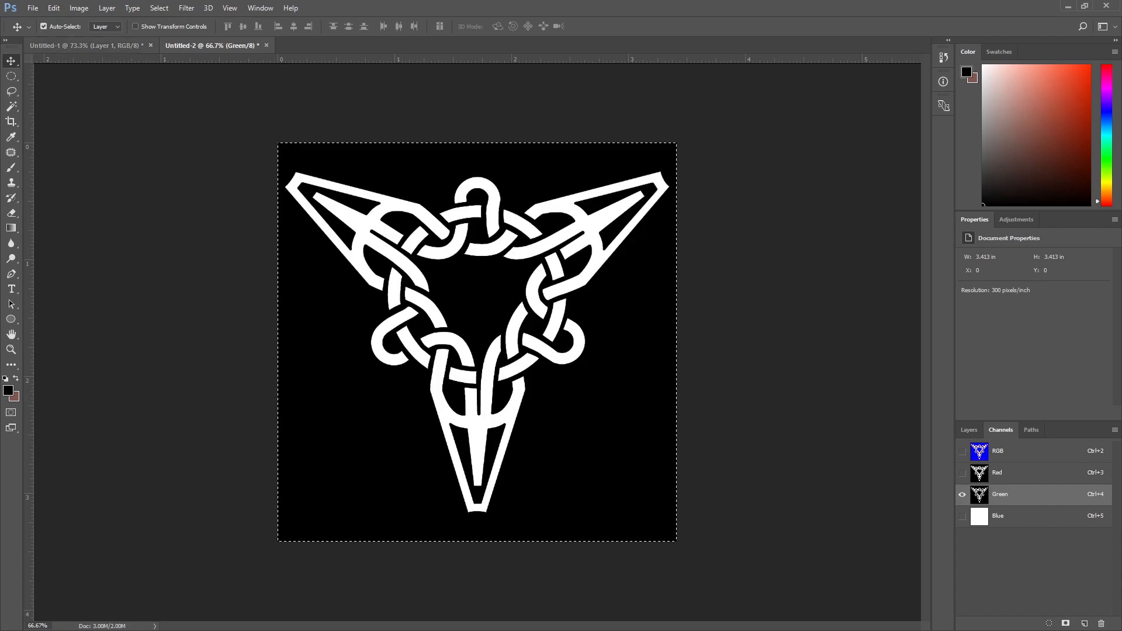
key("F7")
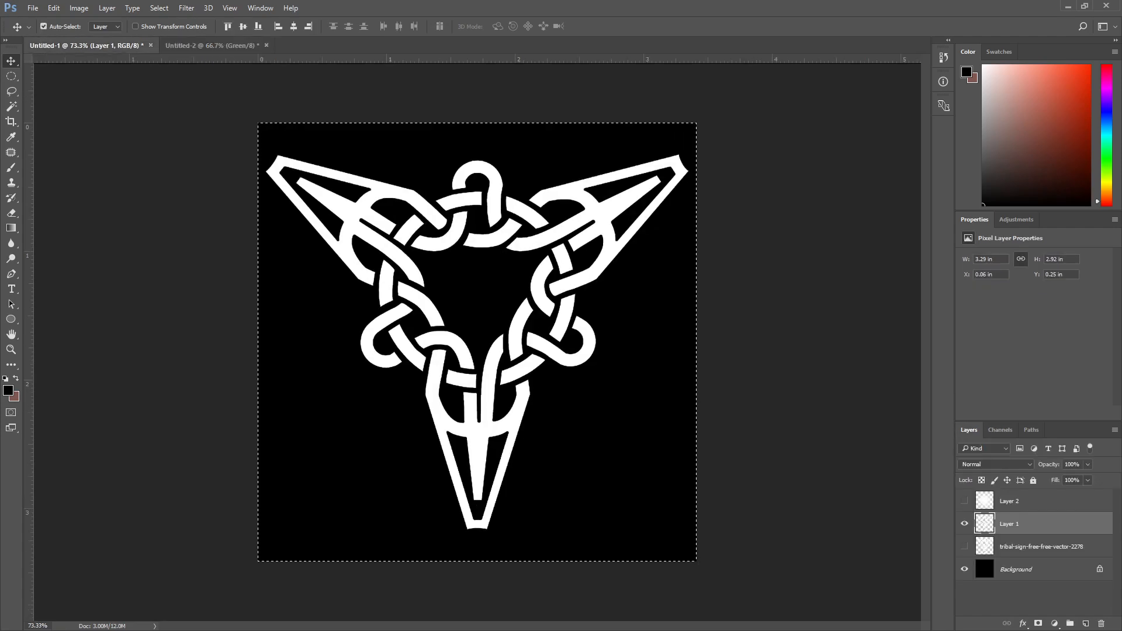
left_click(965, 524)
left_click(964, 501)
left_click(1028, 501)
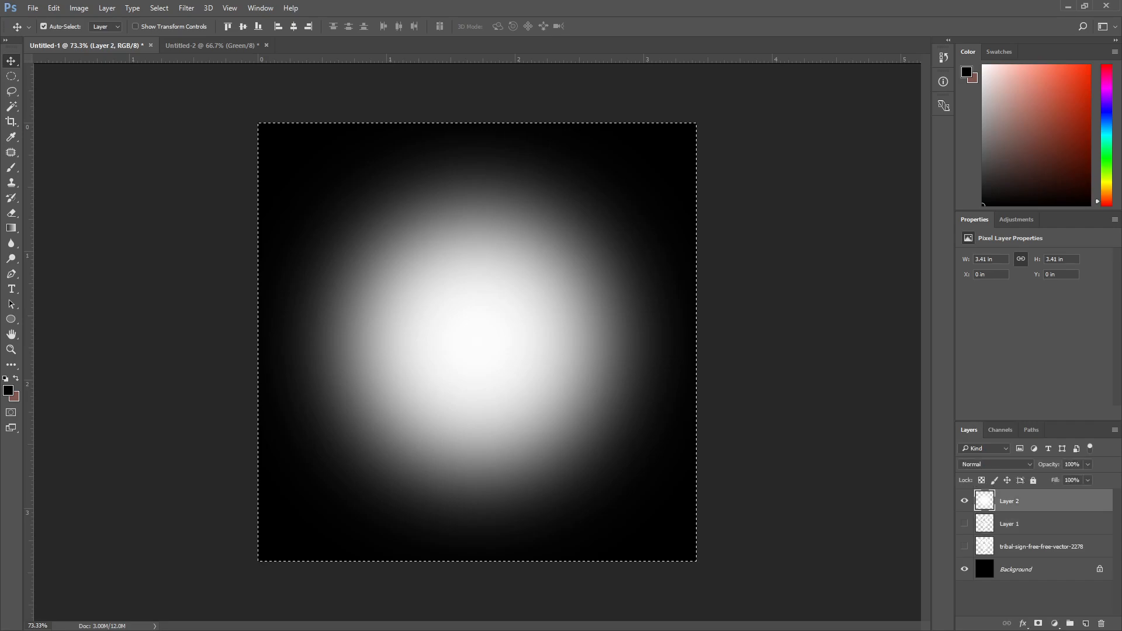
Step: Copy the merged image of the soft glow on black and paste it into the Blue channel of Untitled-2
key("ctrl+c")
left_click(211, 45)
left_click(1000, 429)
key("ctrl+5")
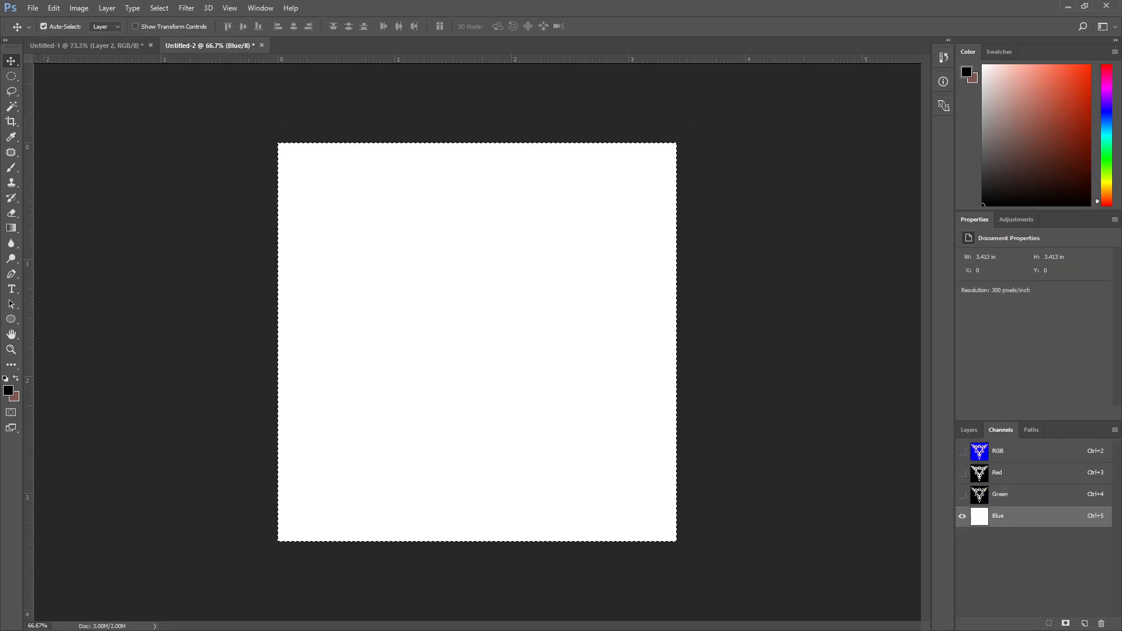
key("ctrl+v")
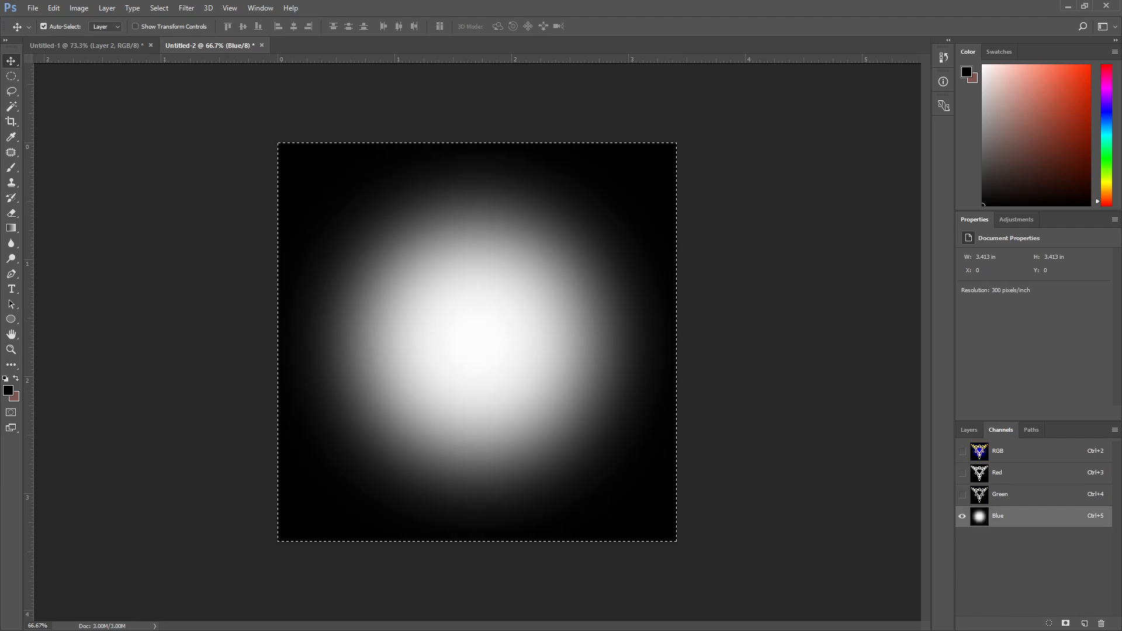
Step: Examine the packed texture's RGB composite and its Red, Green and Blue channels individually, ending on the composite
key("ctrl+2")
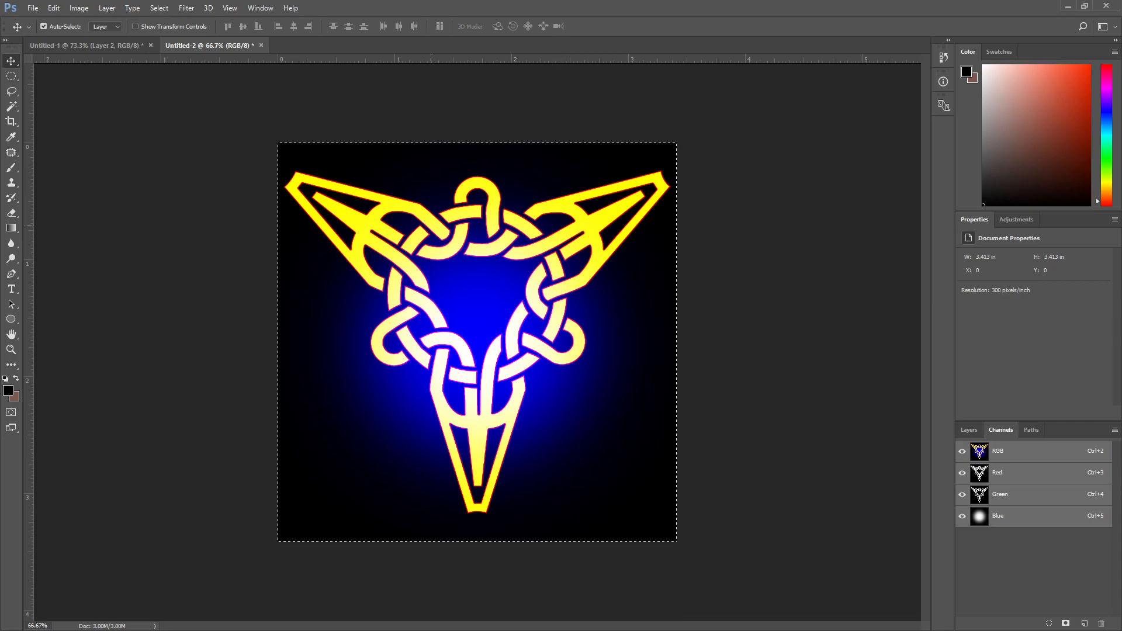
scroll(455, 323, "up", 2)
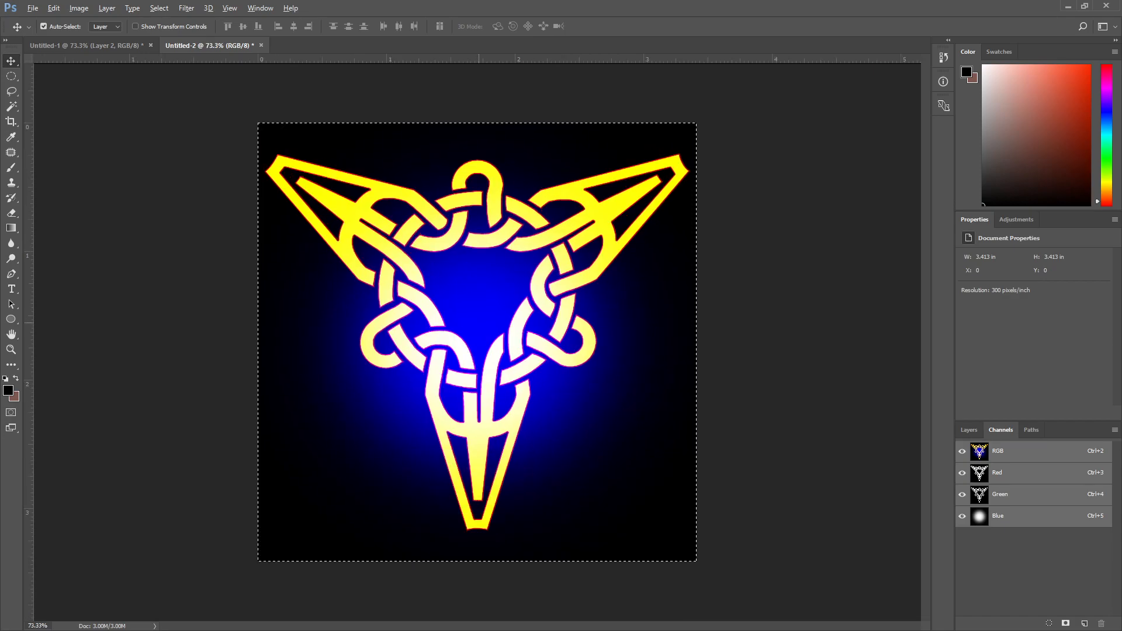
key("F7")
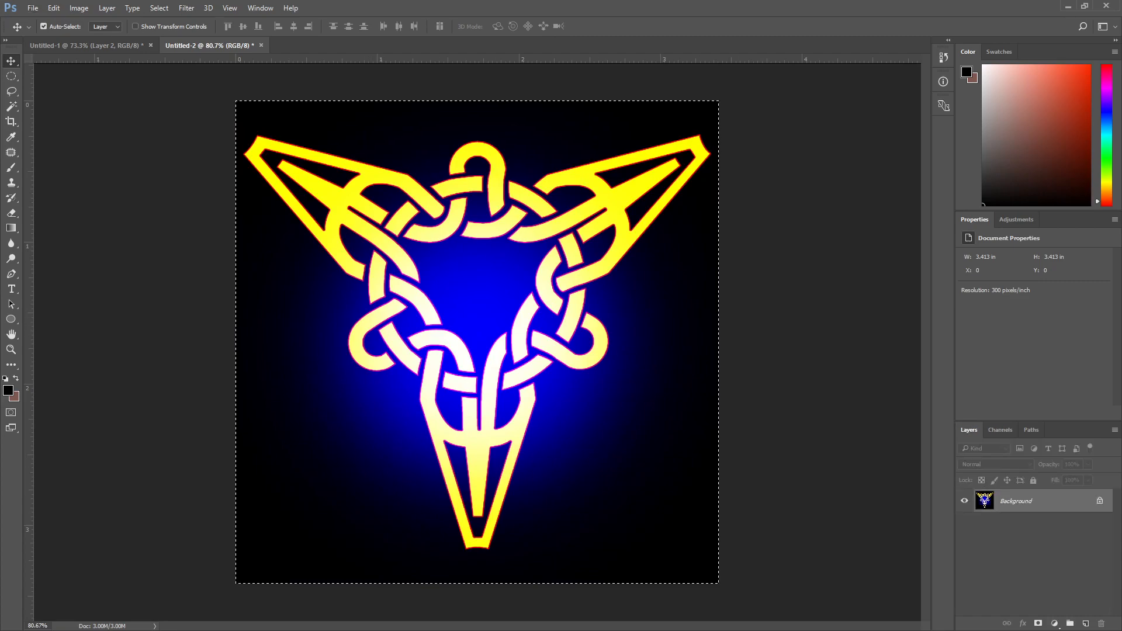
left_click(1000, 430)
key("ctrl+3")
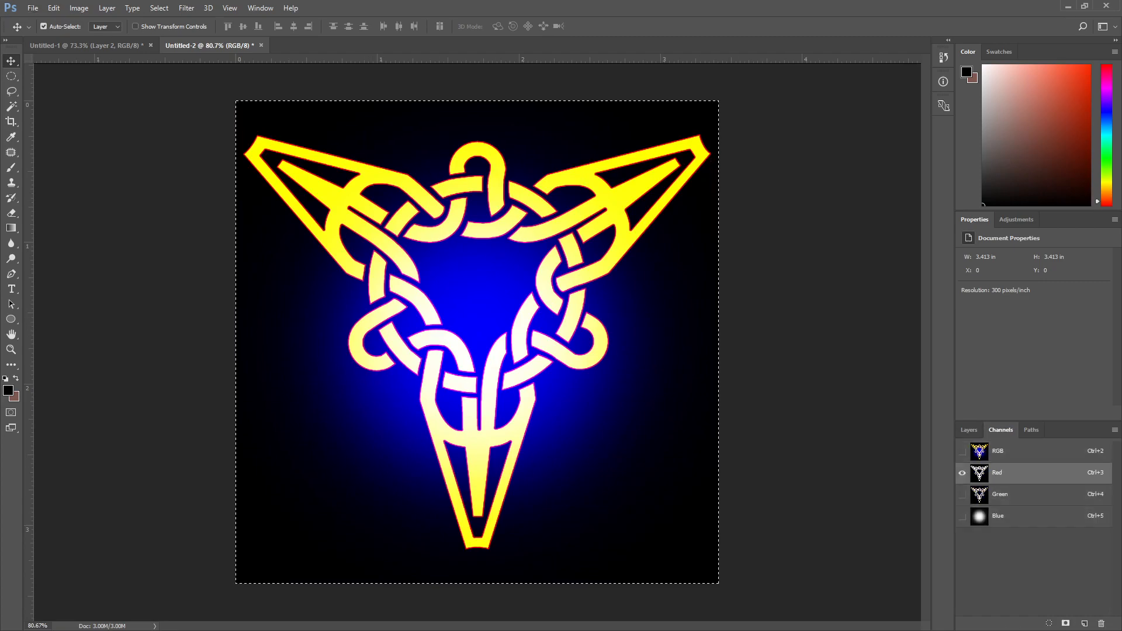
key("ctrl+4")
key("ctrl+5")
key("ctrl+4")
key("ctrl+3")
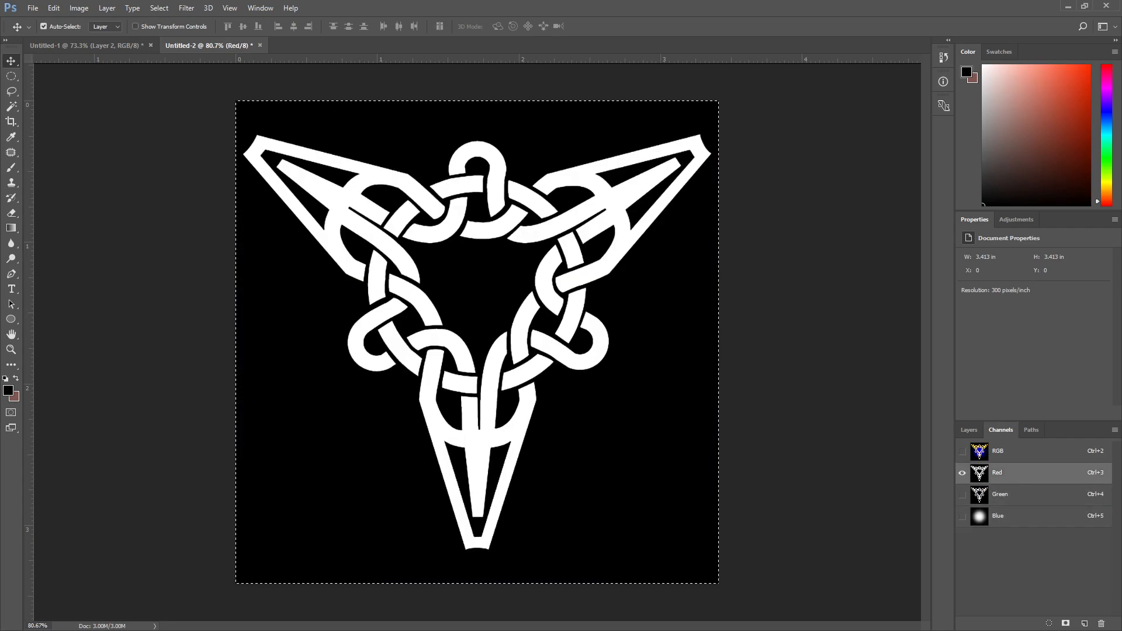
key("ctrl+2")
key("F7")
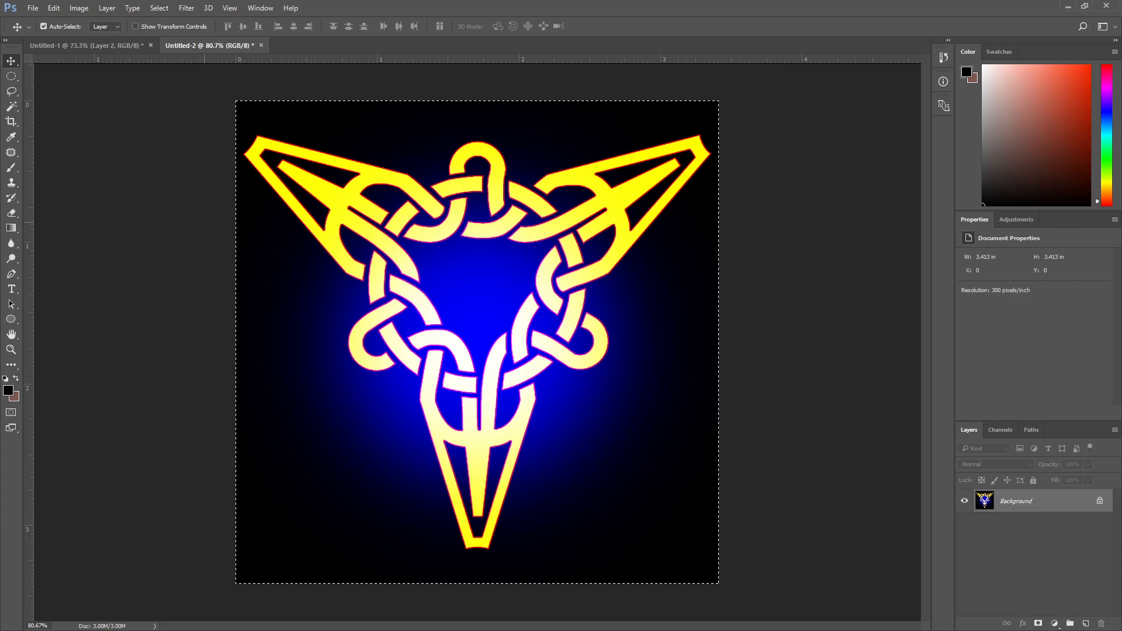
Step: Save the packed document to the Desktop as a Targa file named tribal
left_click(32, 9)
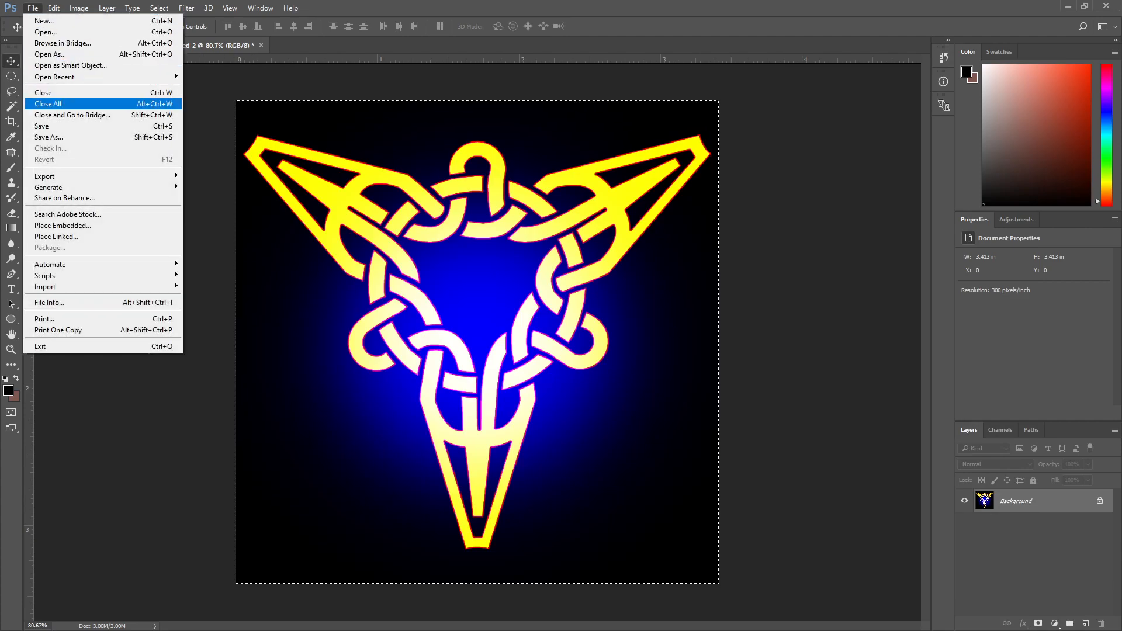
left_click(48, 137)
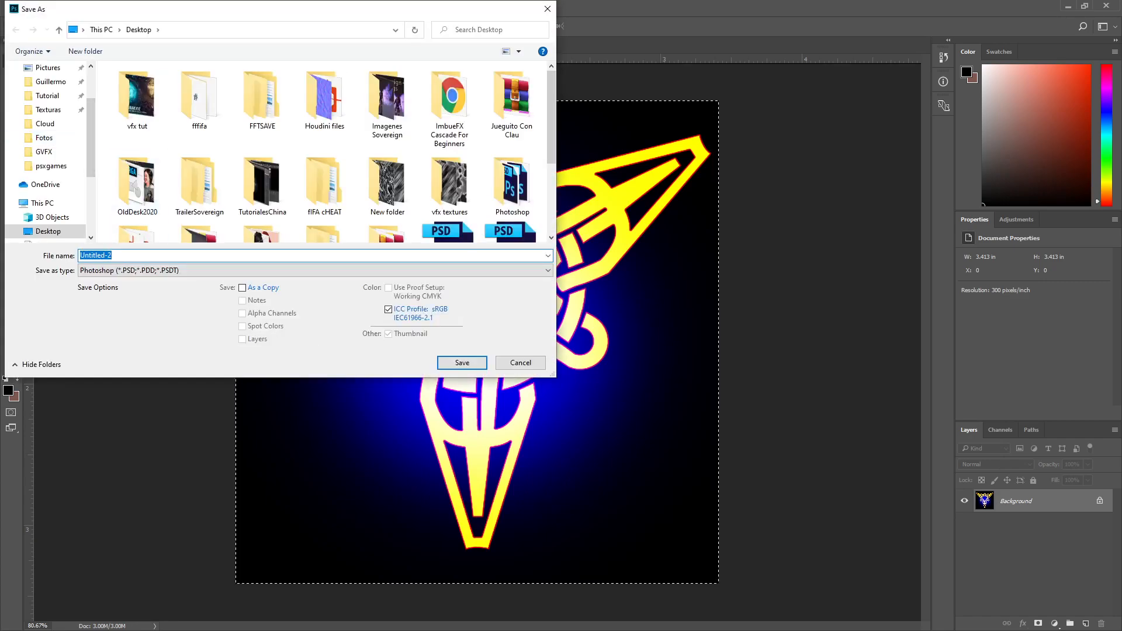
type("tribal")
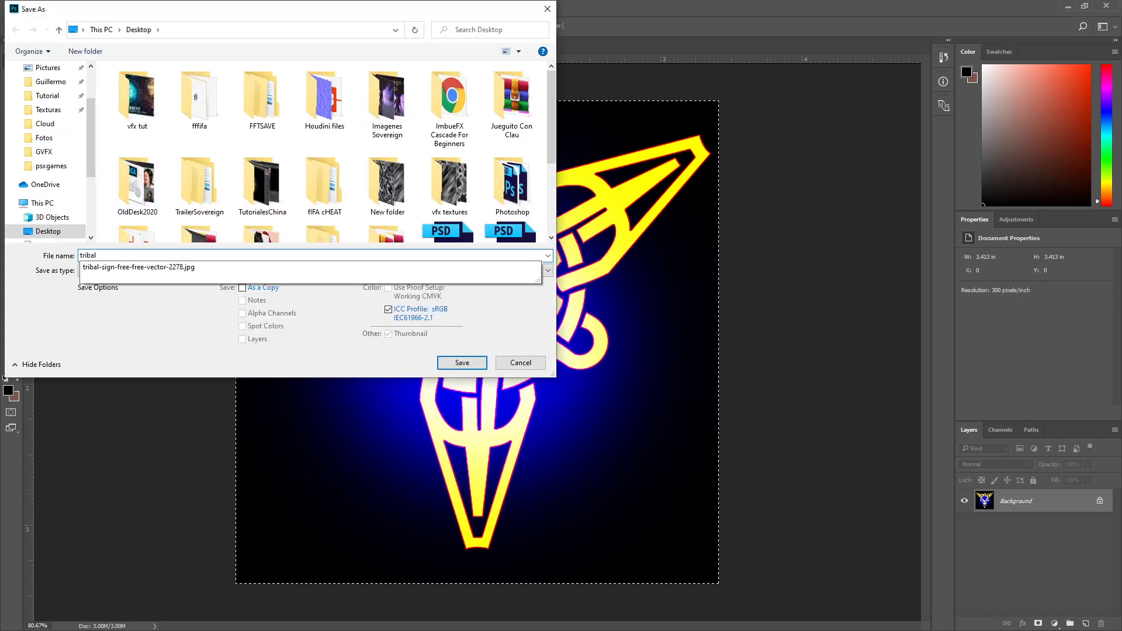
key("Escape")
left_click(315, 270)
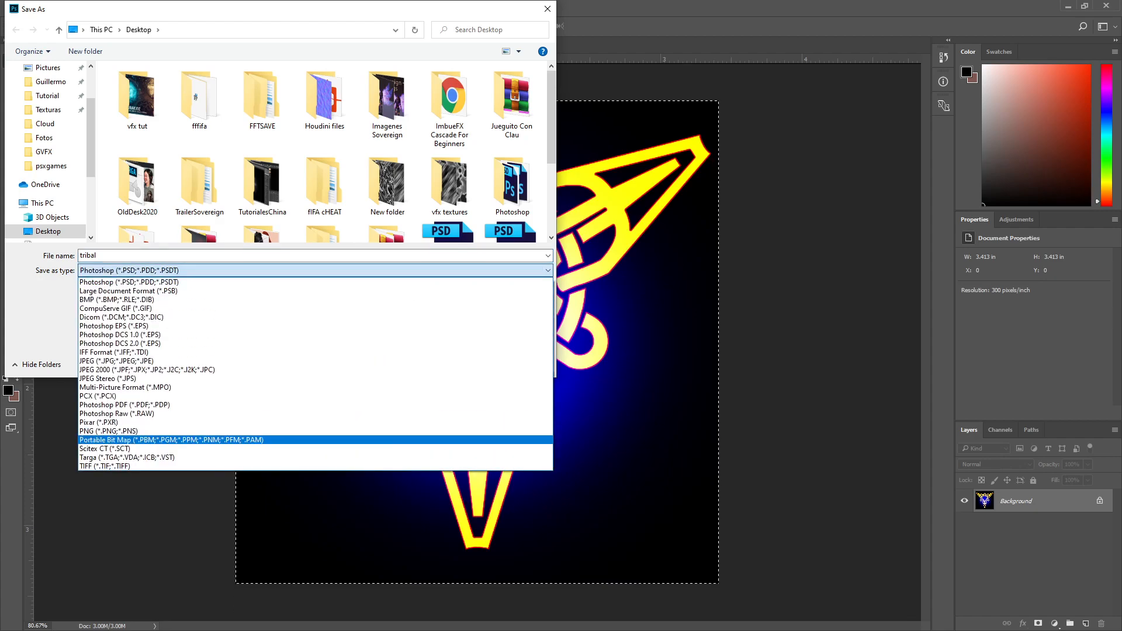
left_click(135, 458)
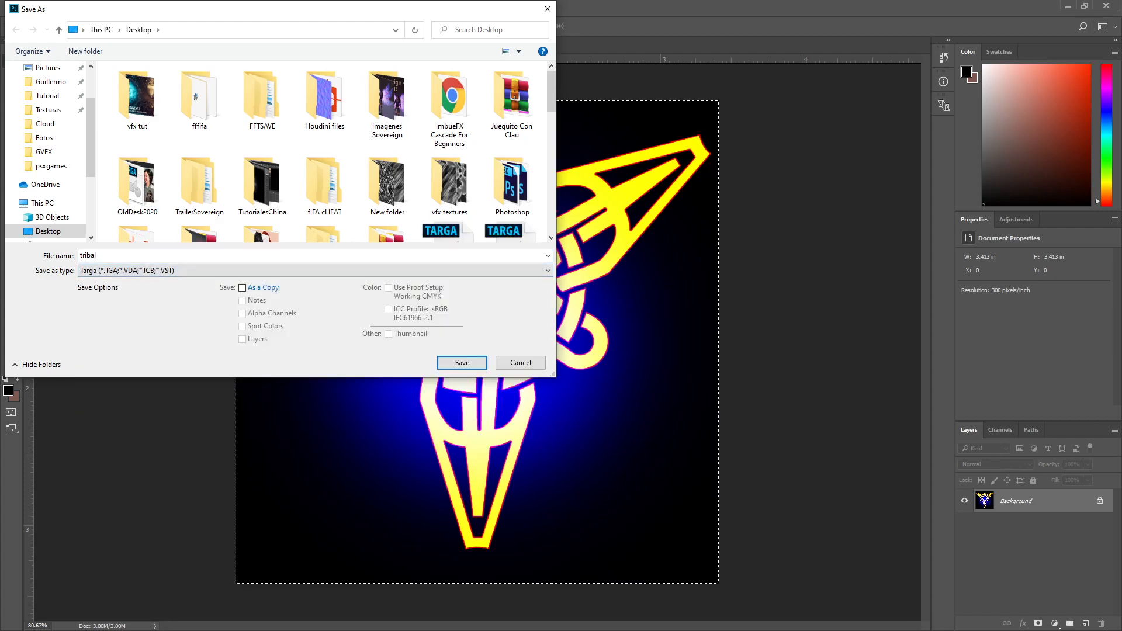
left_click(461, 362)
key("Return")
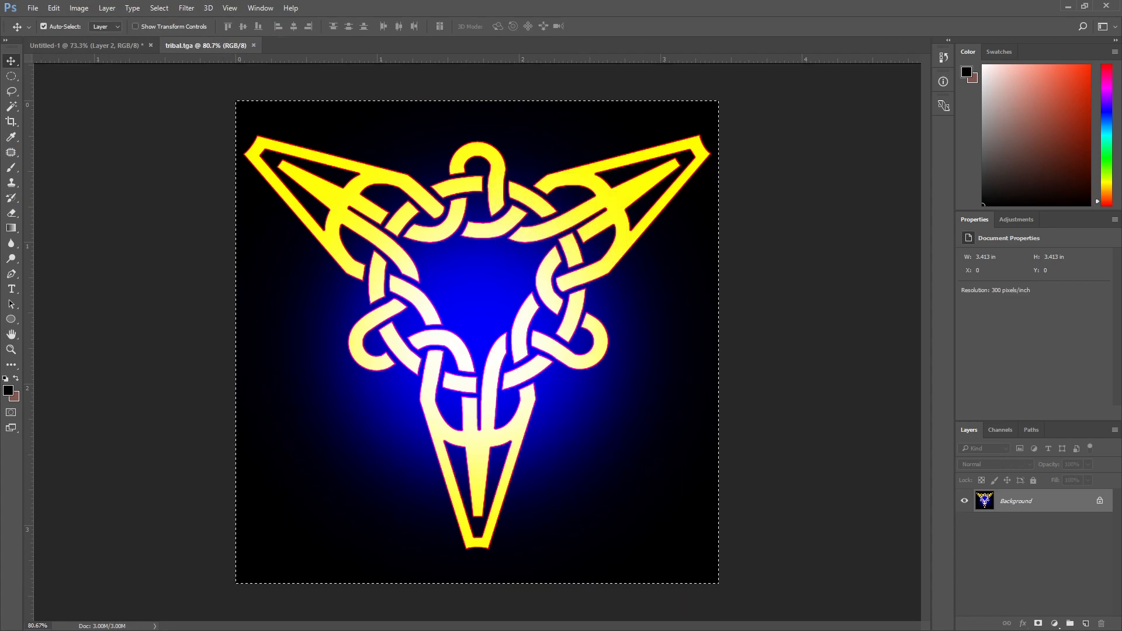
Step: Switch to Unreal Editor and import tribal.tga from the Desktop into the Tutorials/Spellricletut folder
key("alt+Tab")
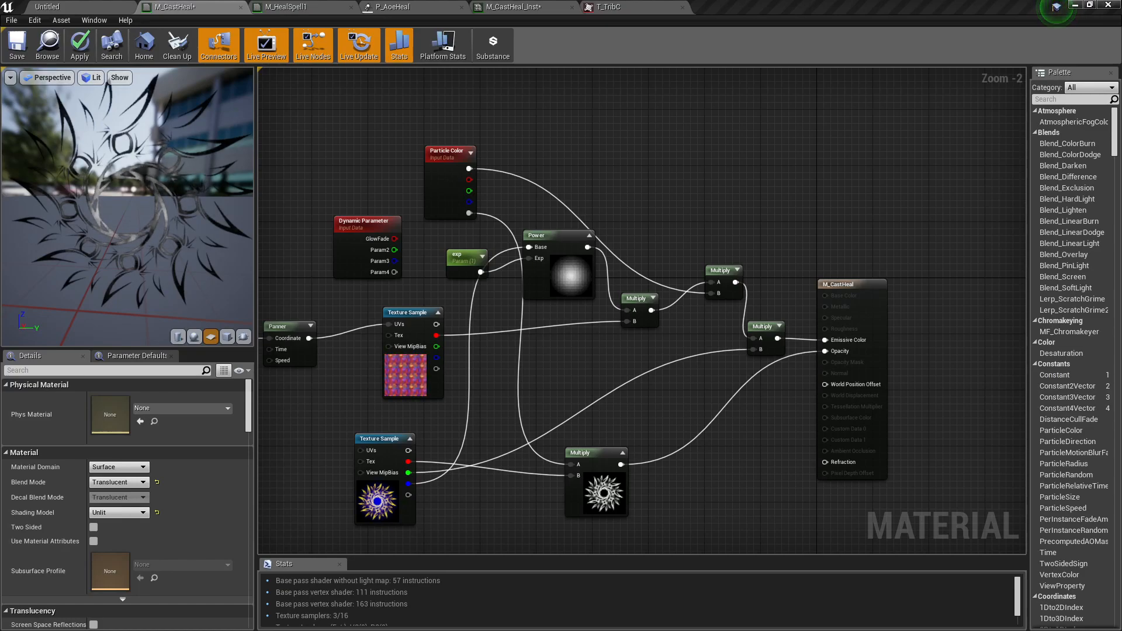
key("ctrl+shift+f")
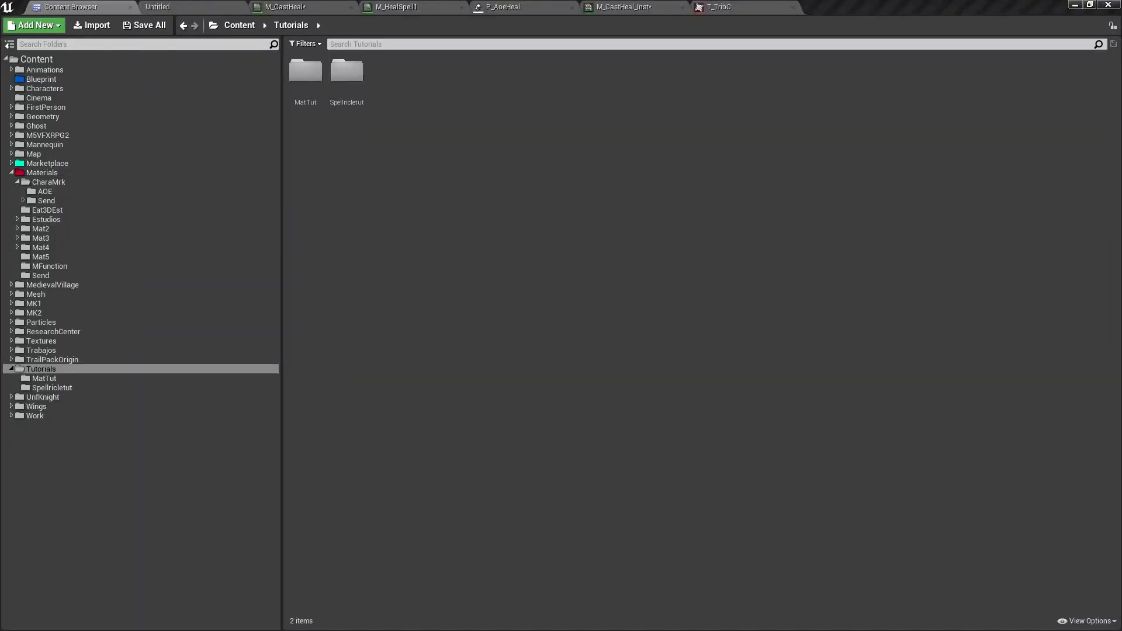
left_click(52, 388)
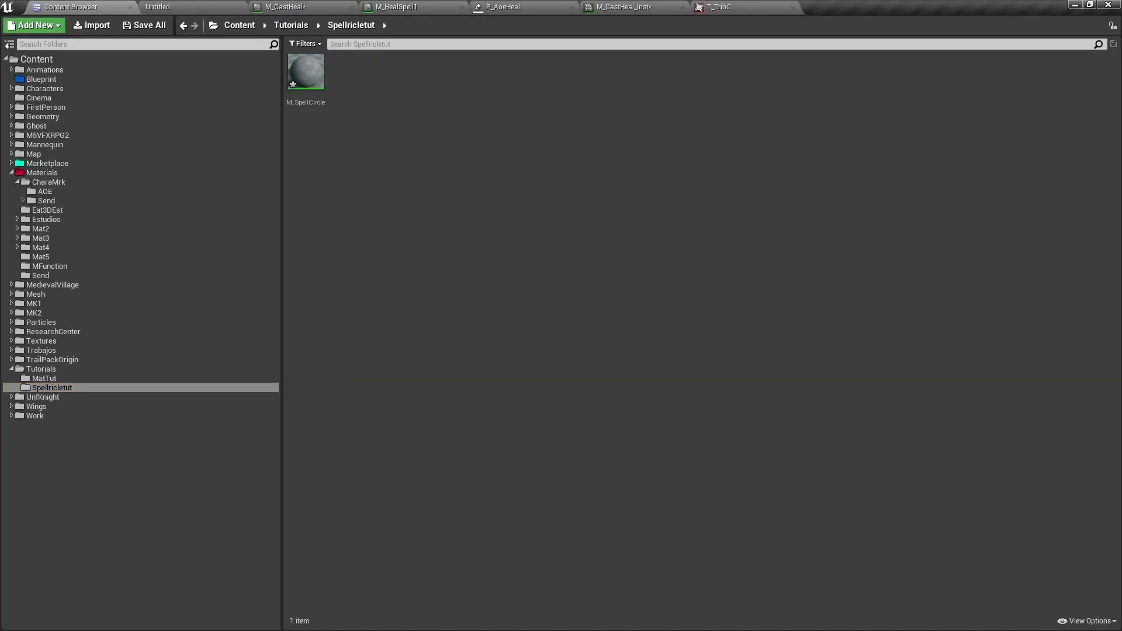
left_click(91, 25)
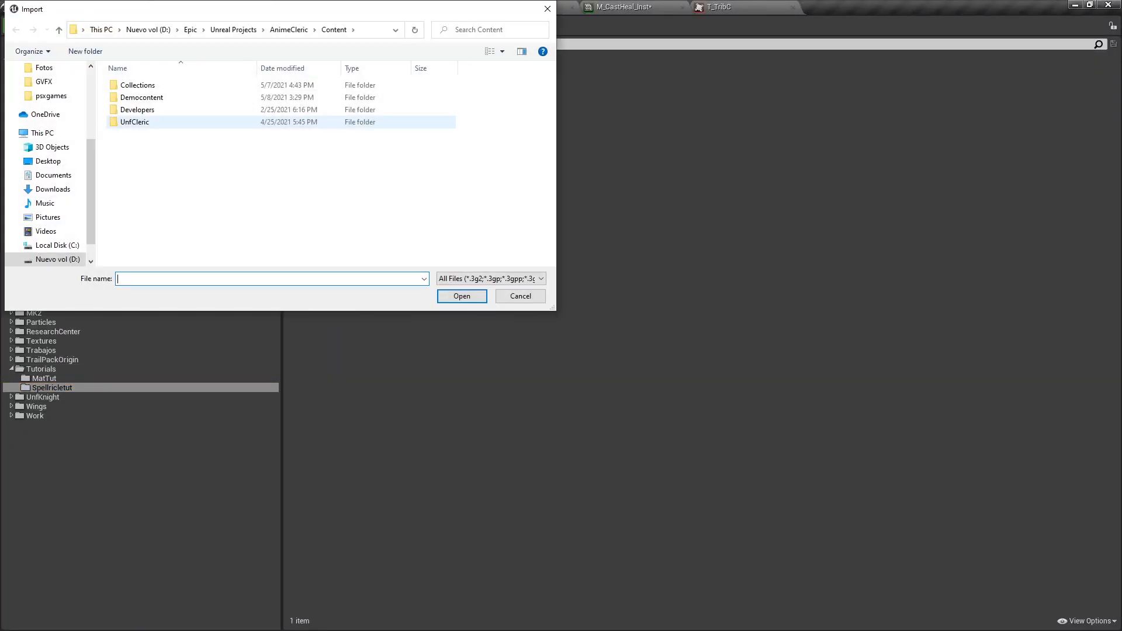
left_click_drag(239, 9, 0, 27)
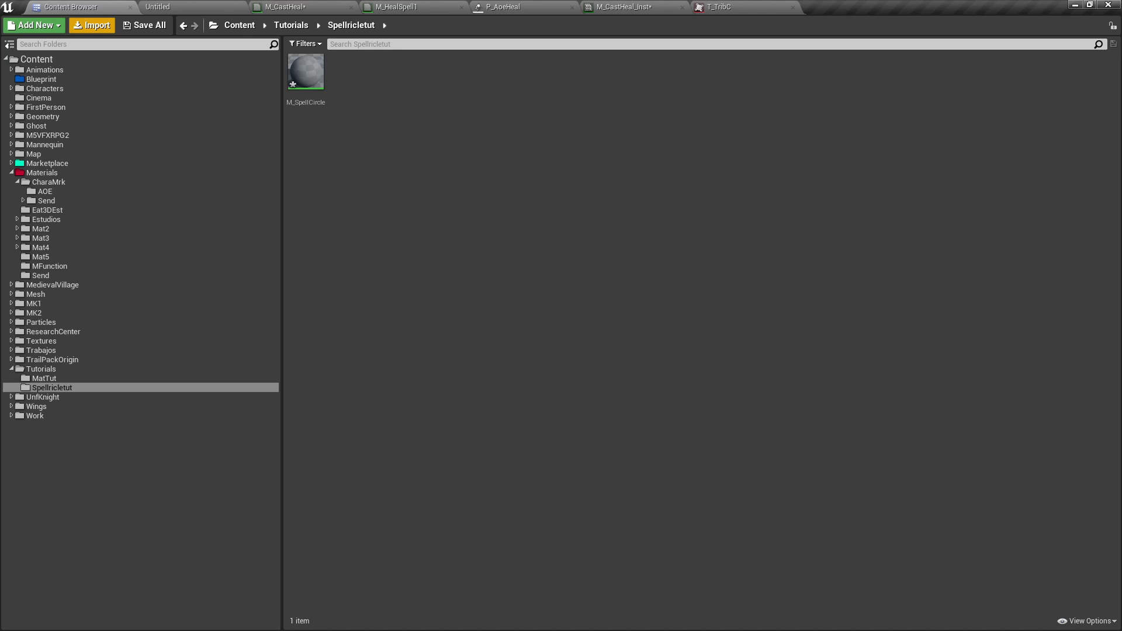
left_click(345, 158)
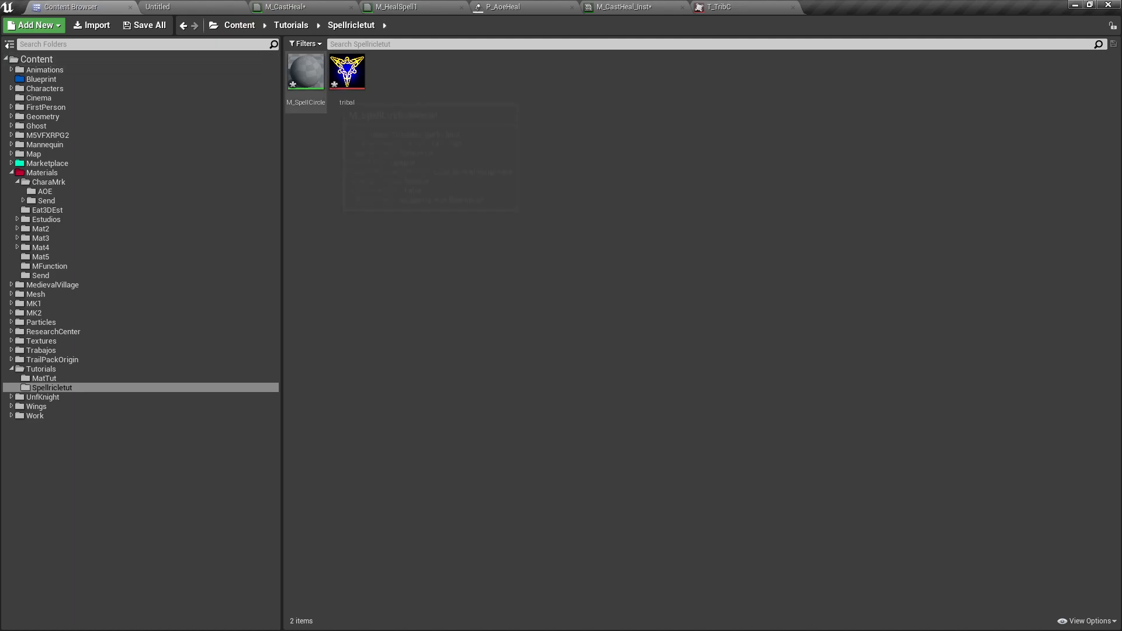
Step: Open the imported tribal texture and check its packing by toggling the Red and Green channels off and on again
left_click(347, 72)
double_click(347, 71)
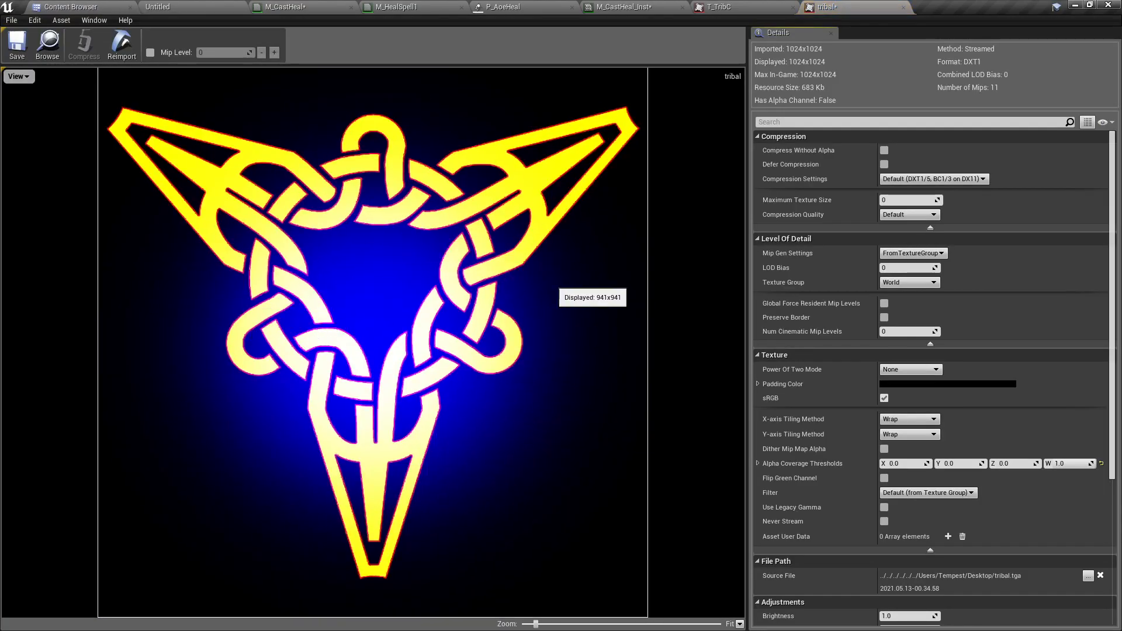
left_click(18, 76)
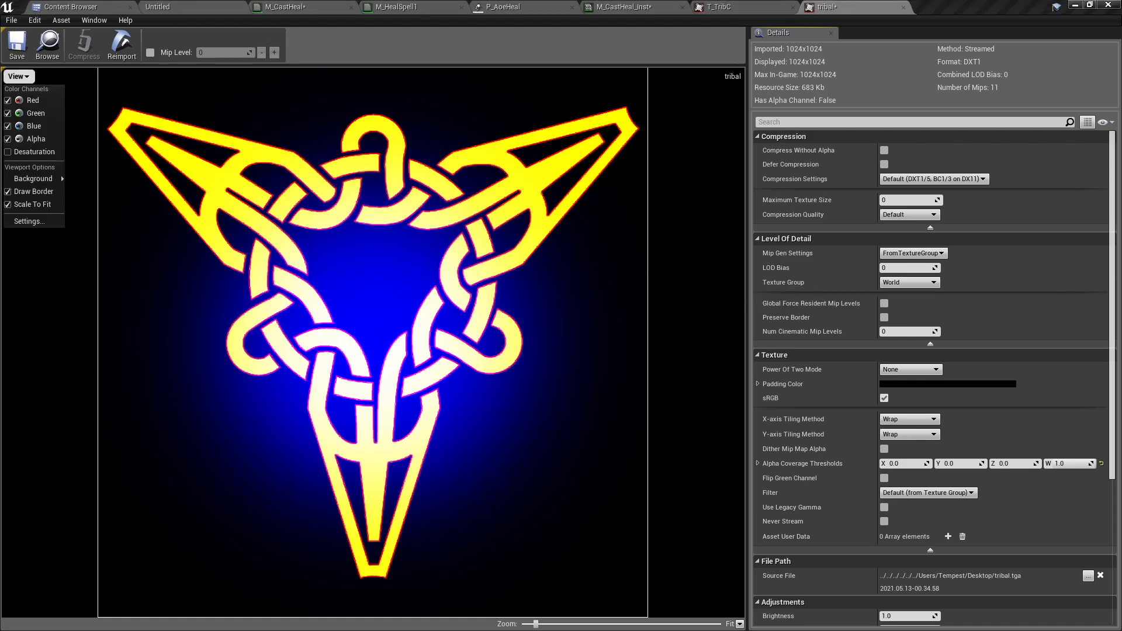
left_click(27, 100)
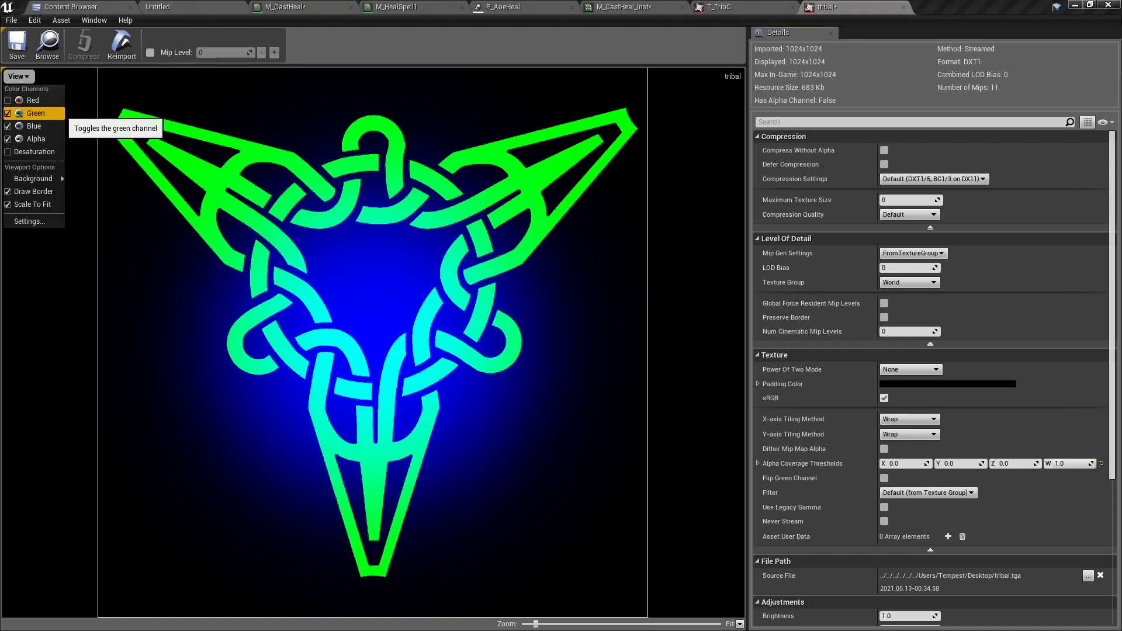
left_click(59, 114)
left_click(58, 114)
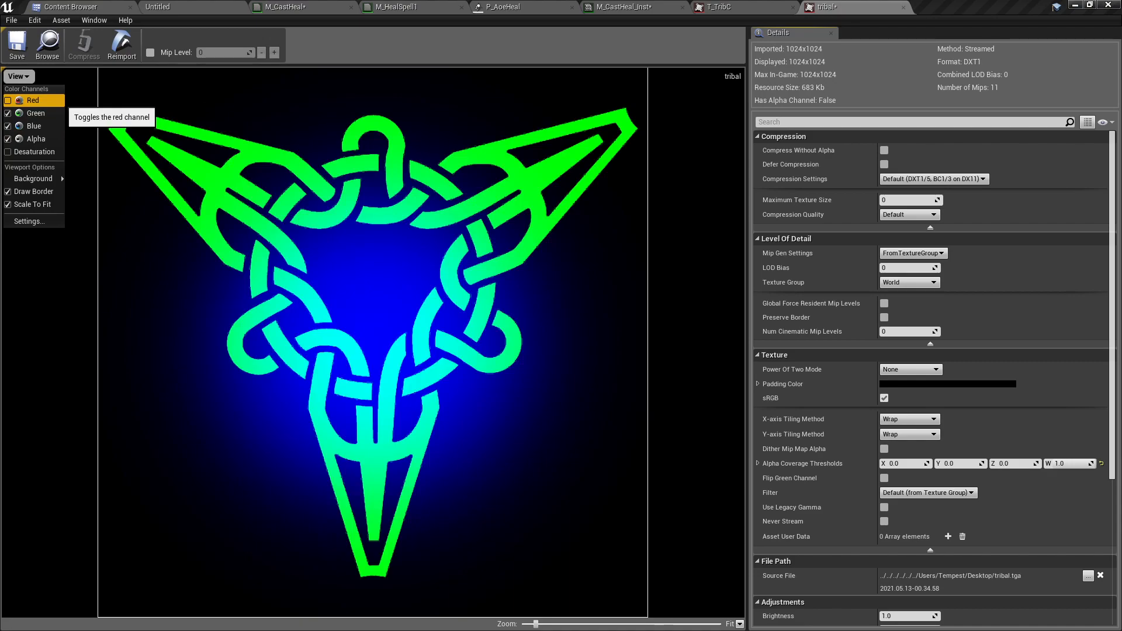
left_click(58, 101)
left_click(467, 135)
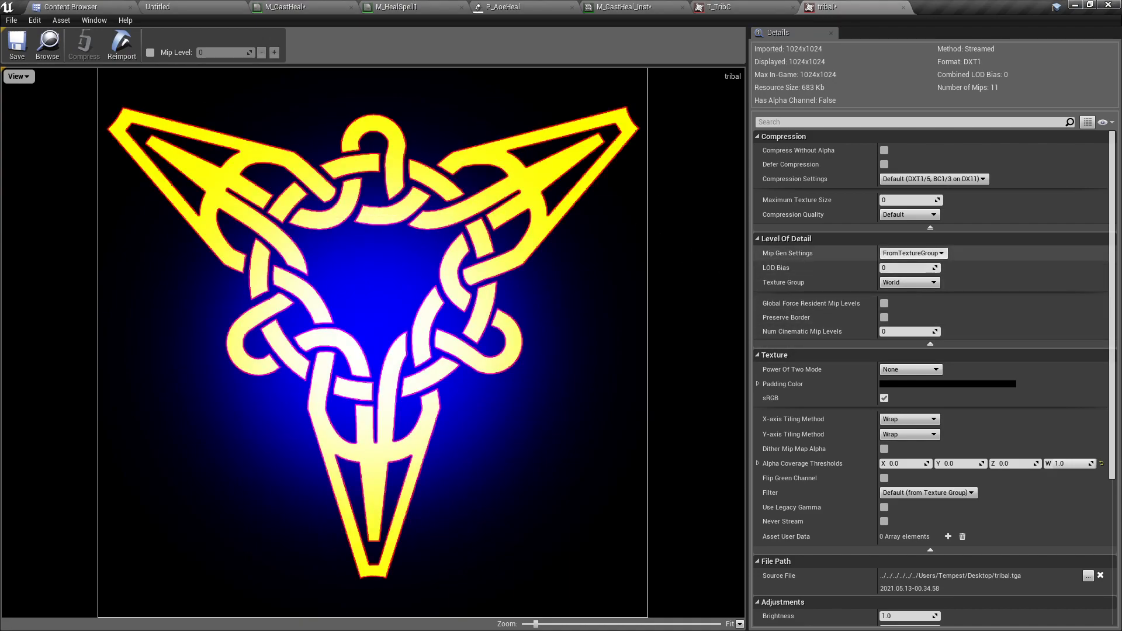
Step: Examine the tribal texture's compression, mip generation and filter options and its remaining details
left_click(911, 253)
left_click(911, 253)
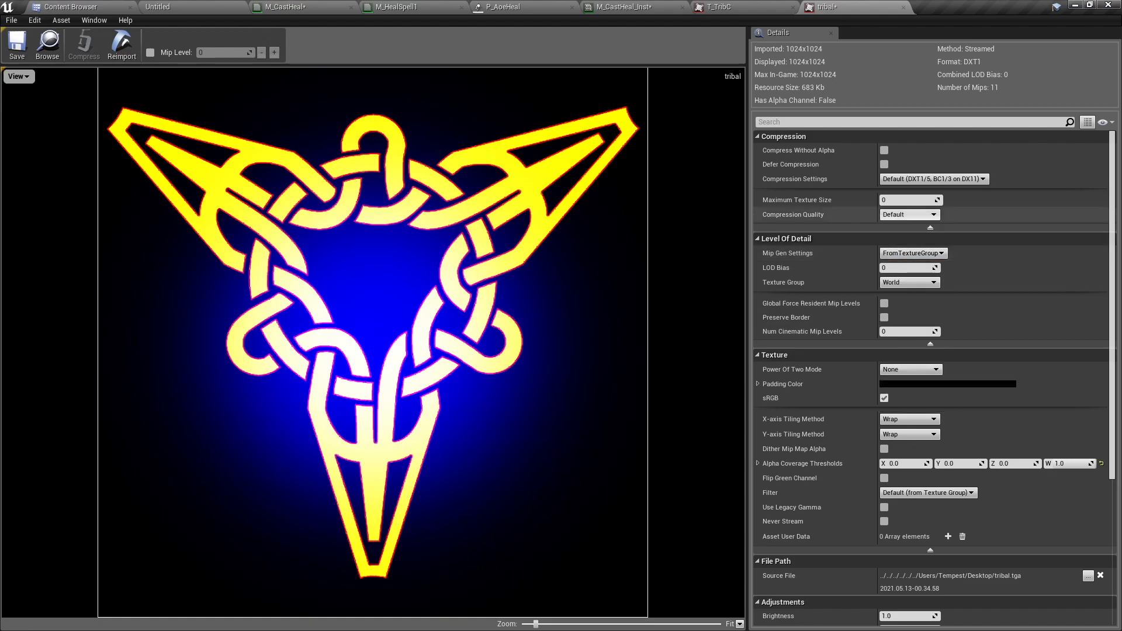
left_click(921, 215)
left_click(921, 214)
left_click(942, 179)
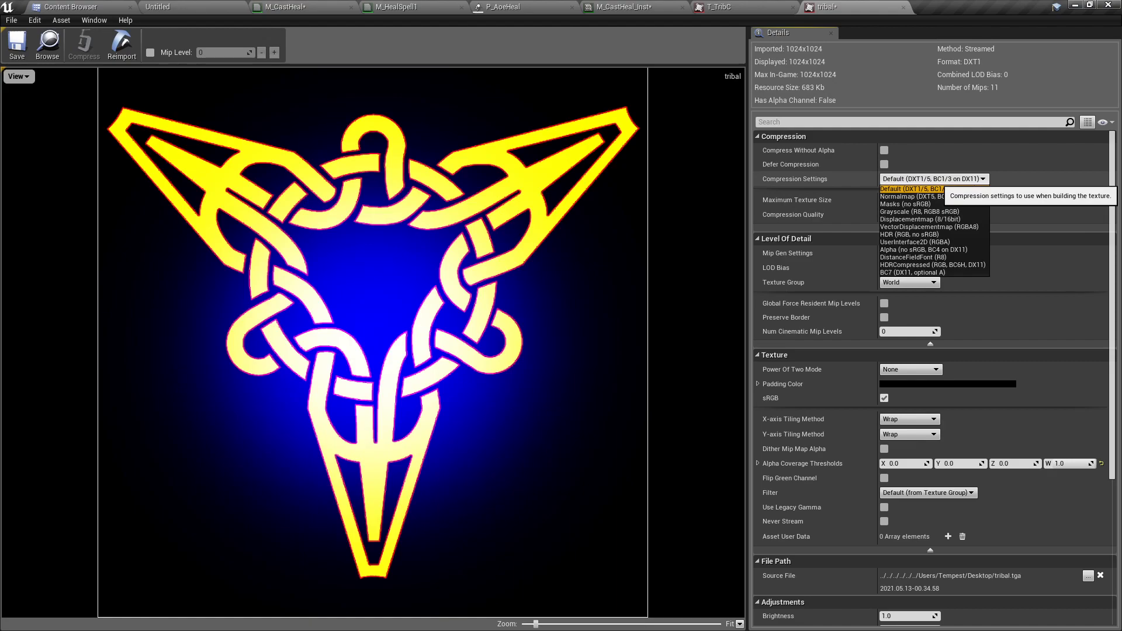
left_click(938, 179)
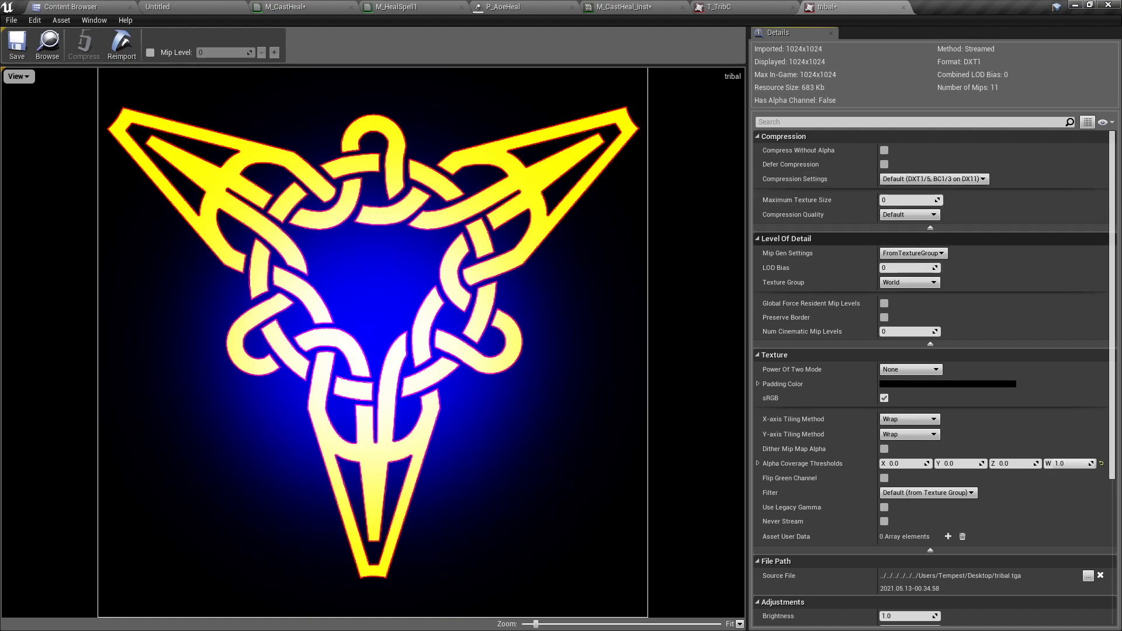
left_click(912, 253)
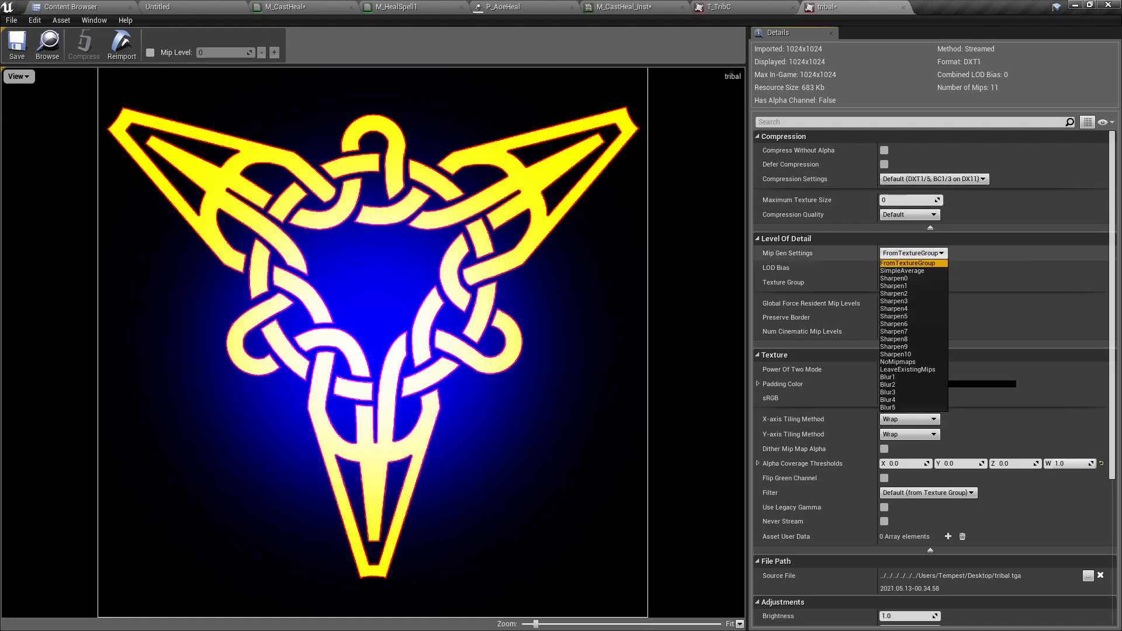
left_click(913, 253)
scroll(913, 325, "down", 2)
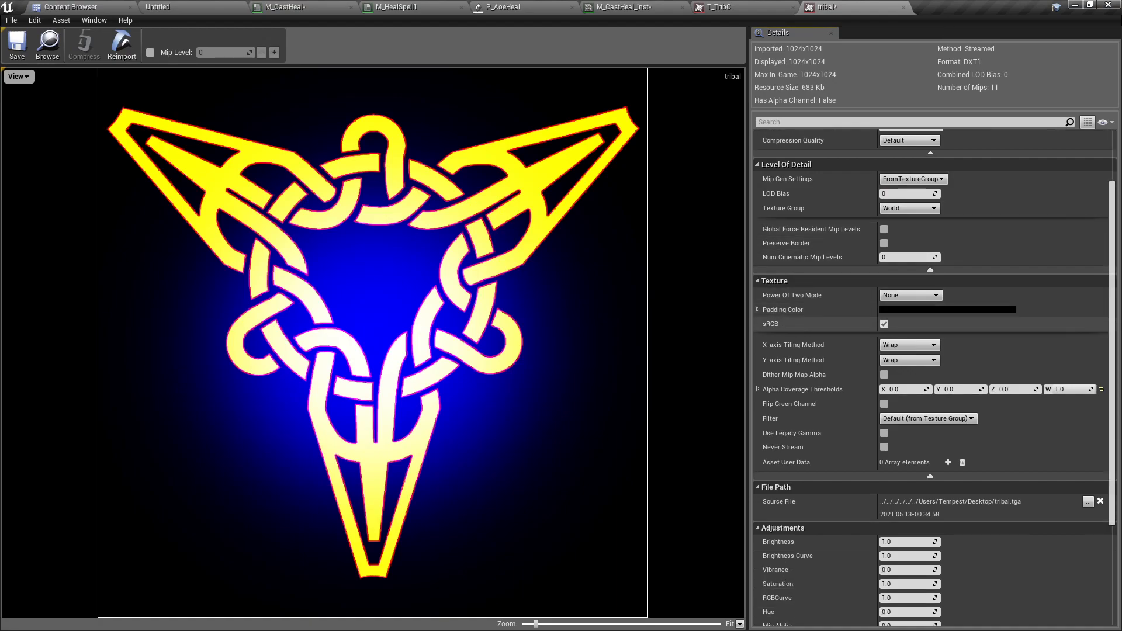
scroll(913, 324, "down", 1)
left_click(957, 380)
left_click(958, 380)
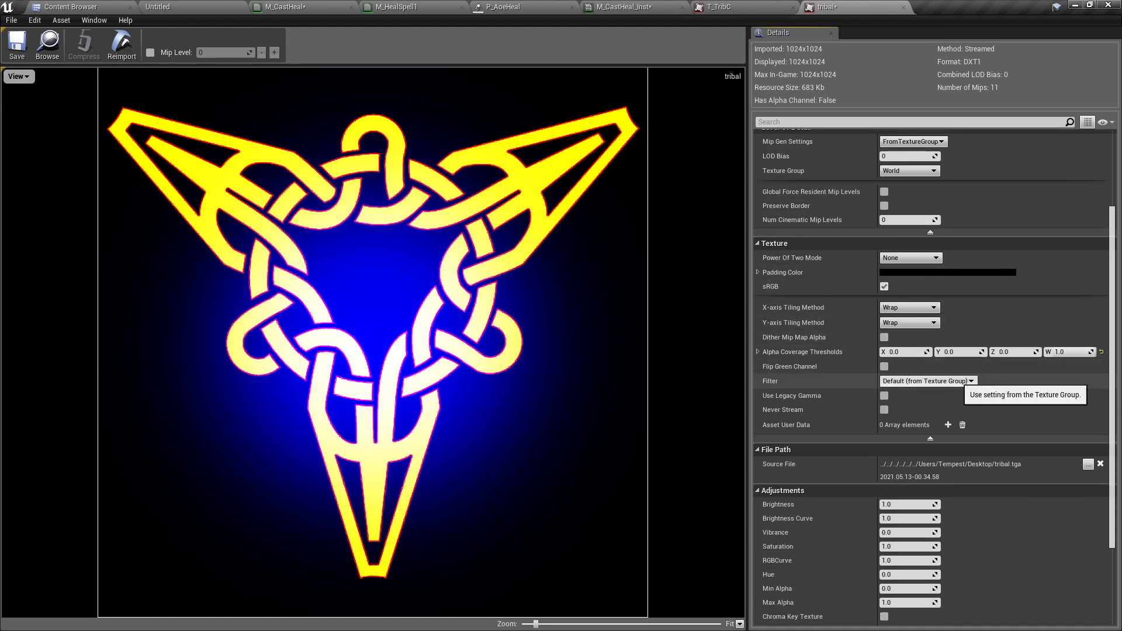
scroll(958, 380, "down", 5)
scroll(957, 380, "up", 8)
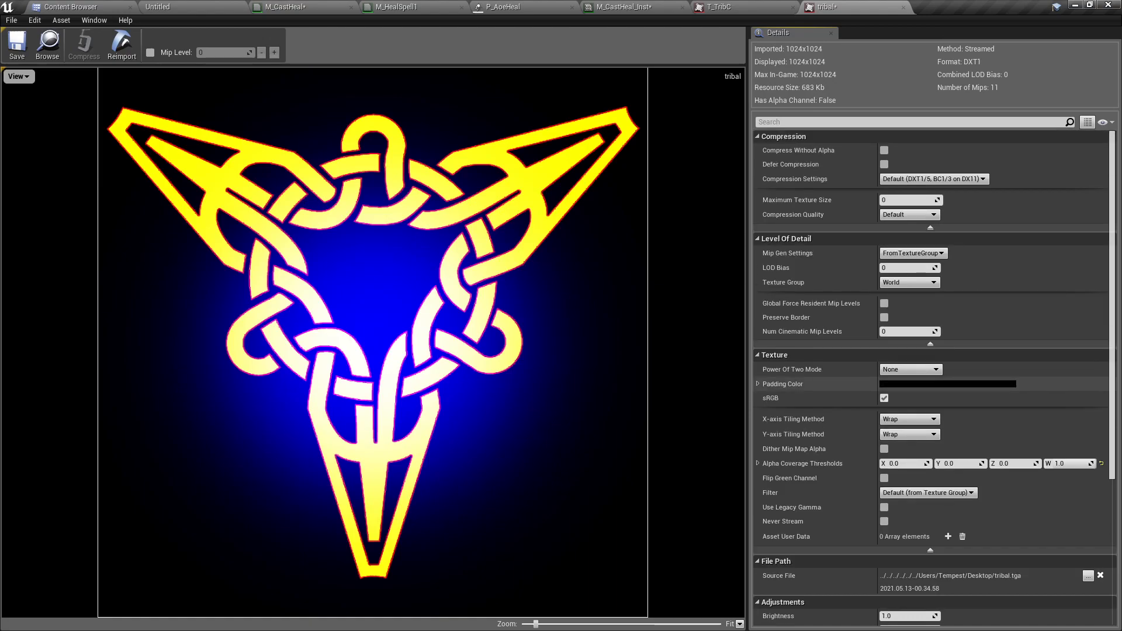
Step: Set the tribal texture's Texture Group to Effects and save the asset
left_click(911, 282)
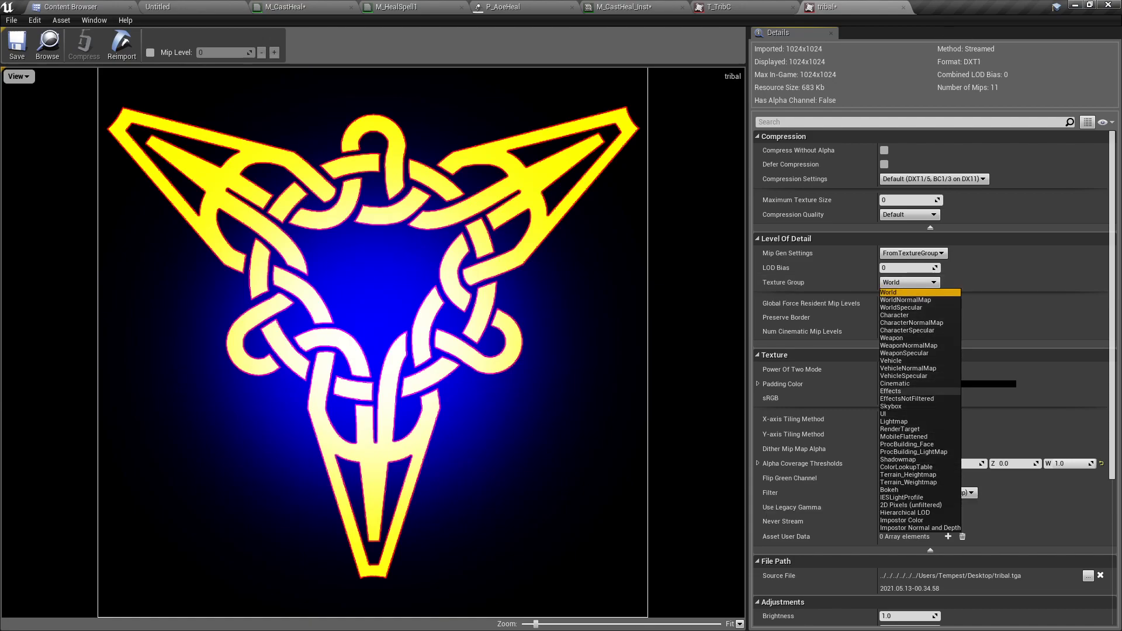
left_click(891, 391)
left_click(17, 46)
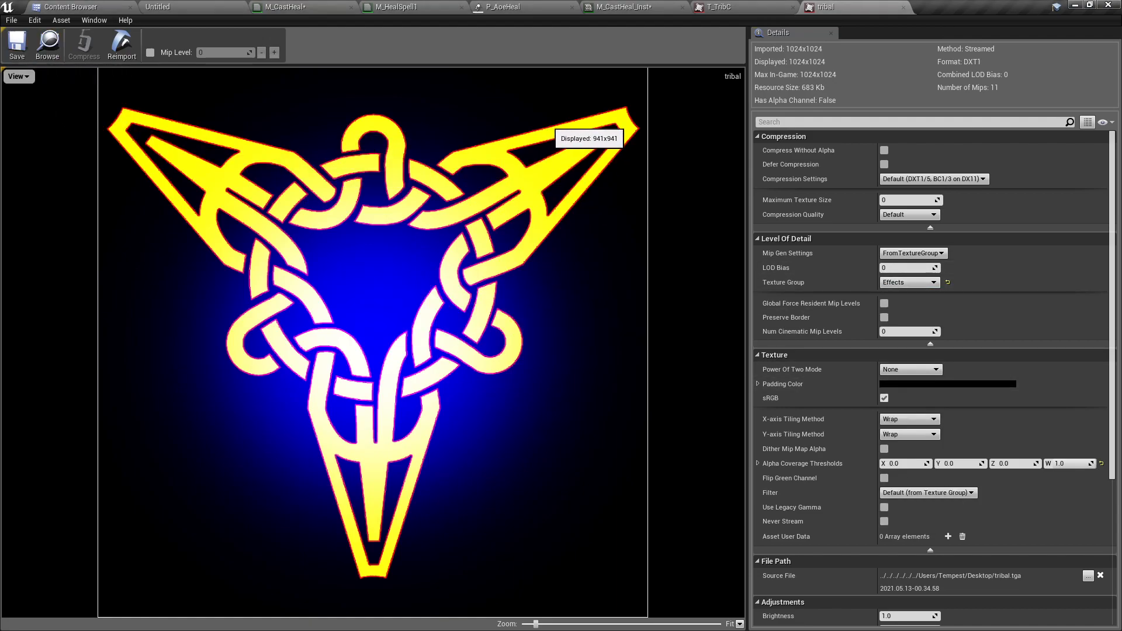
Step: Close the M_CastHeal, M_HealSpell1, P_AoeHeal, M_CastHeal_Inst and T_TribC assets, discarding the changes to both materials
left_click(310, 8)
left_click(352, 7)
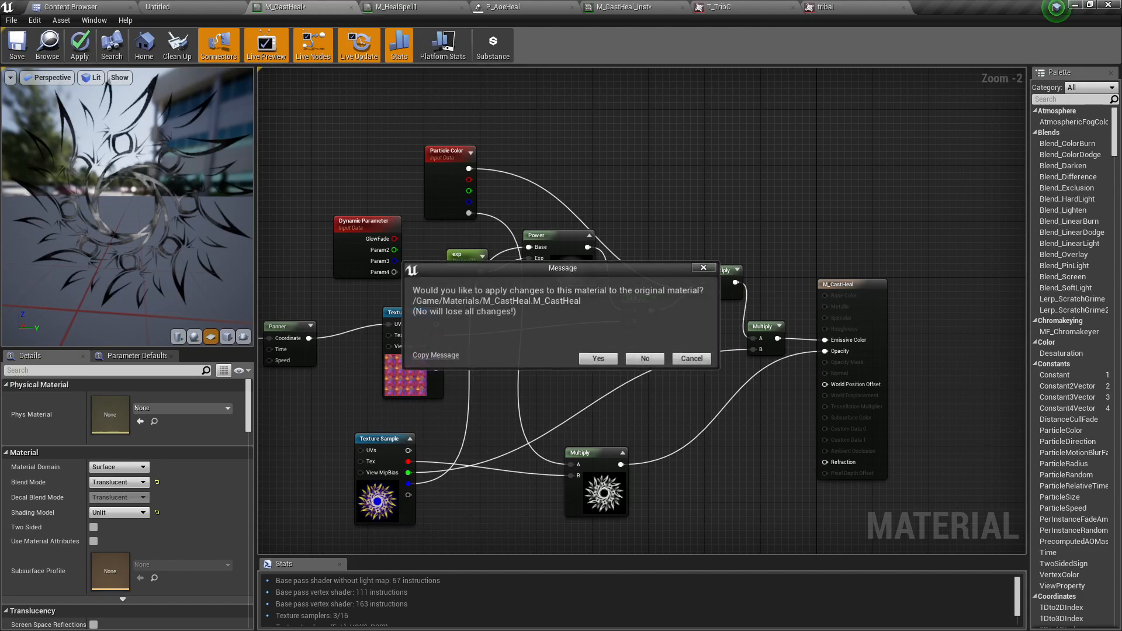
left_click(643, 358)
left_click(310, 7)
left_click(351, 7)
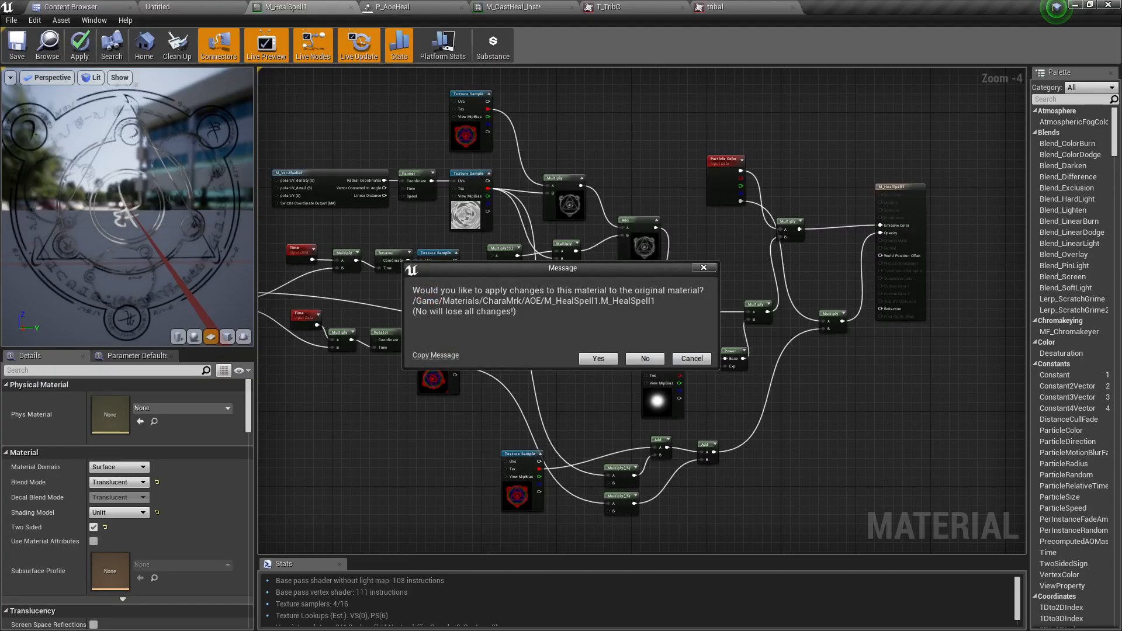
left_click(643, 358)
left_click(310, 7)
left_click(351, 7)
left_click(310, 7)
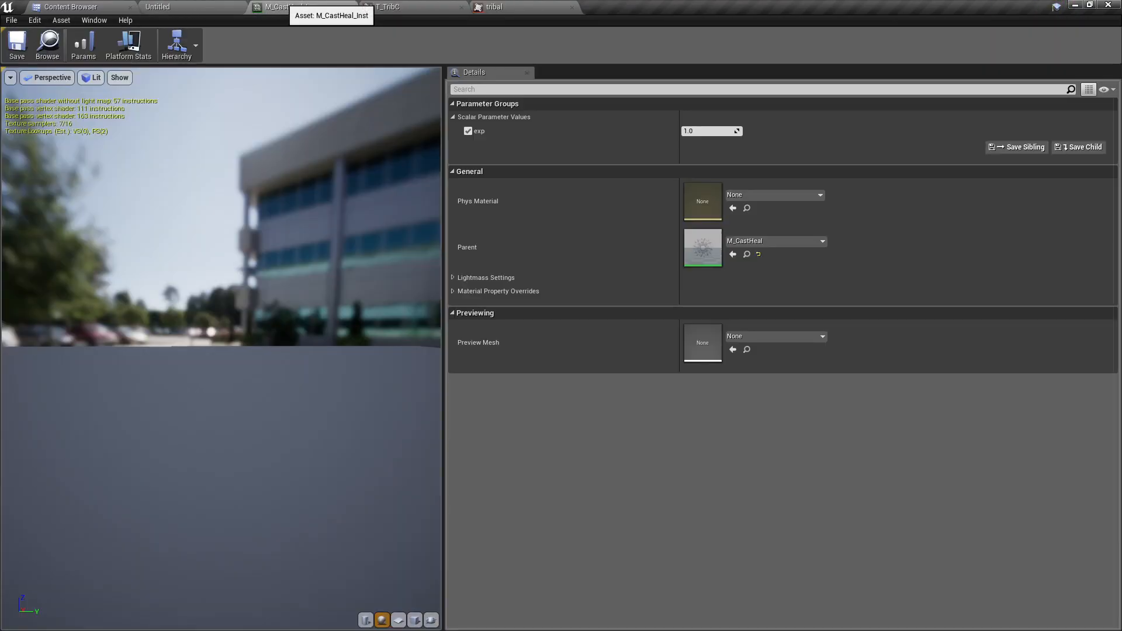
left_click(352, 7)
left_click(303, 6)
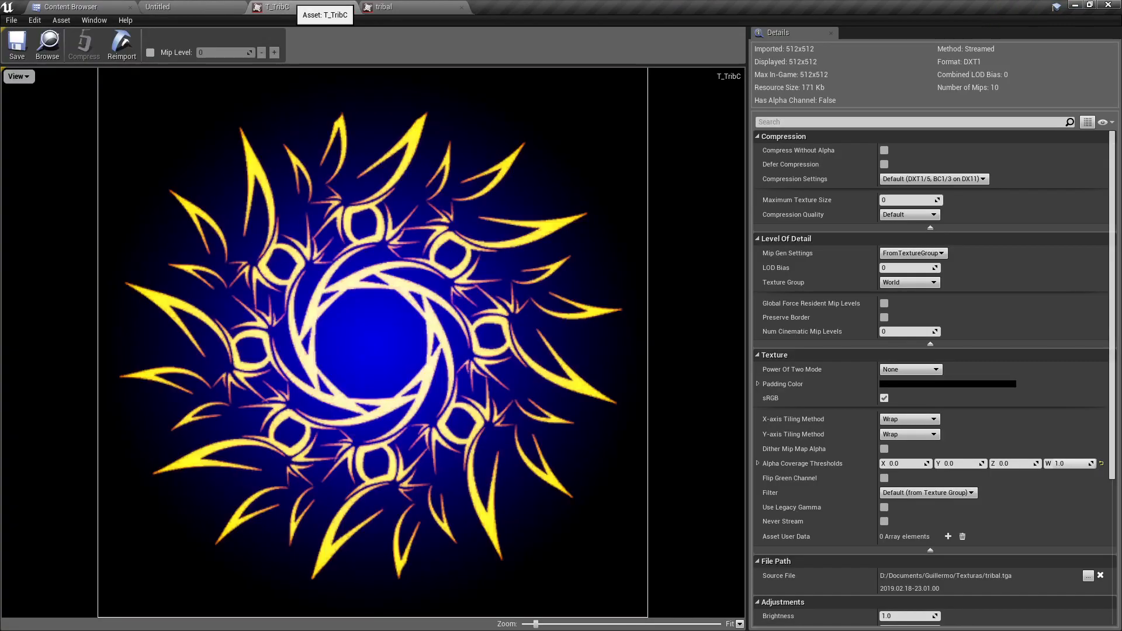
left_click(351, 7)
left_click(292, 6)
Step: Open M_SpellCircle and set its Blend Mode to Additive and Shading Model to Unlit, with Two Sided enabled
left_click(78, 6)
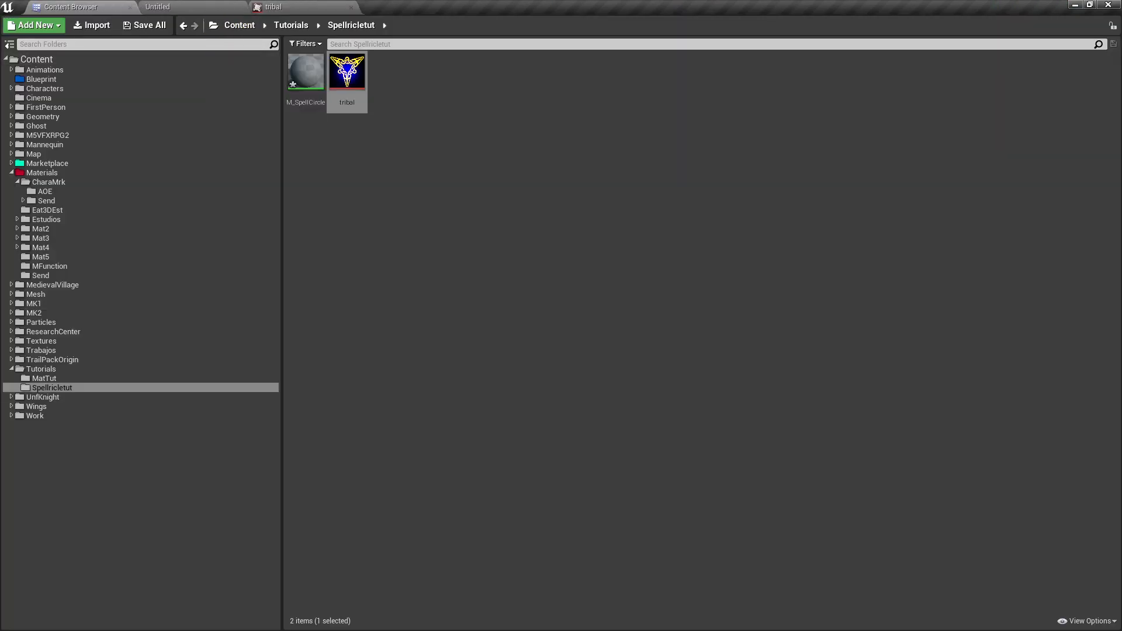
key("Escape")
double_click(305, 73)
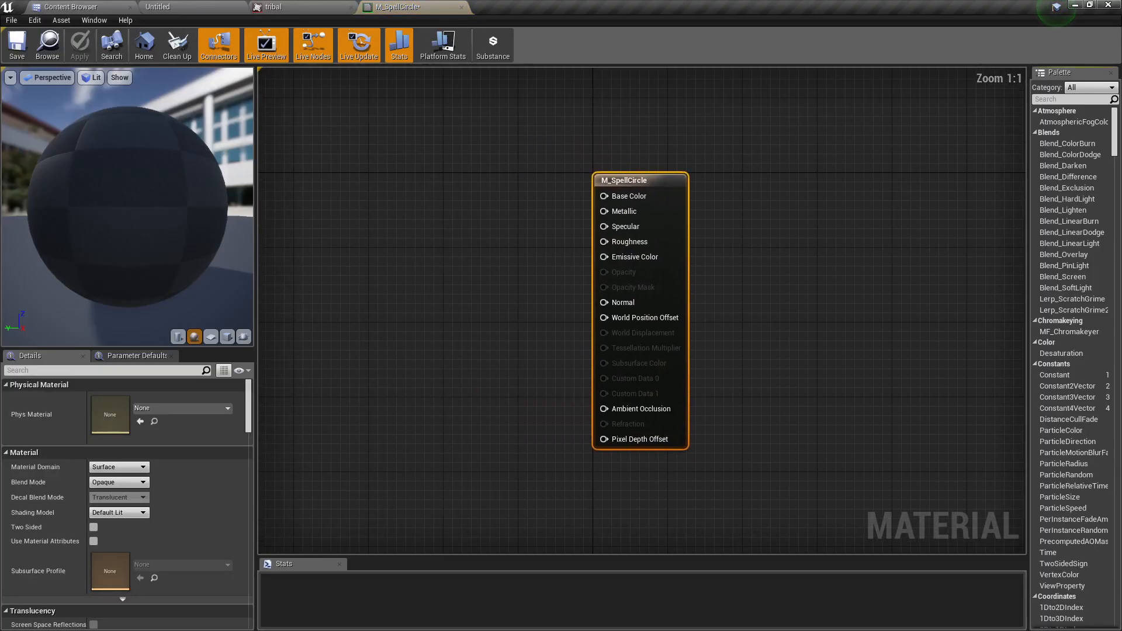
left_click_drag(478, 182, 621, 214)
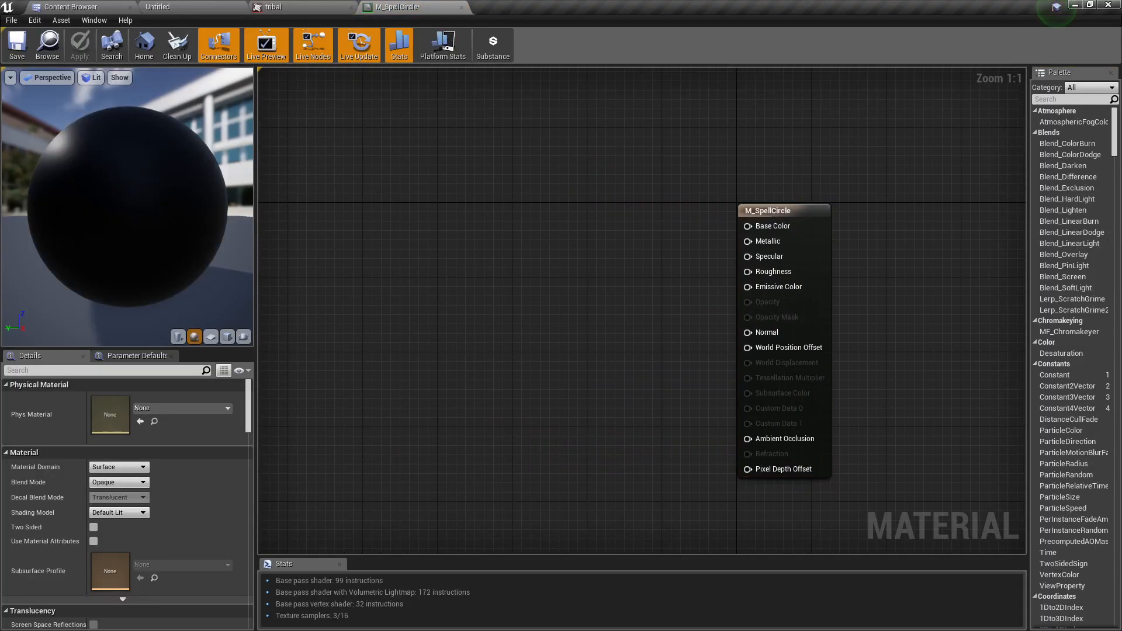
left_click(119, 482)
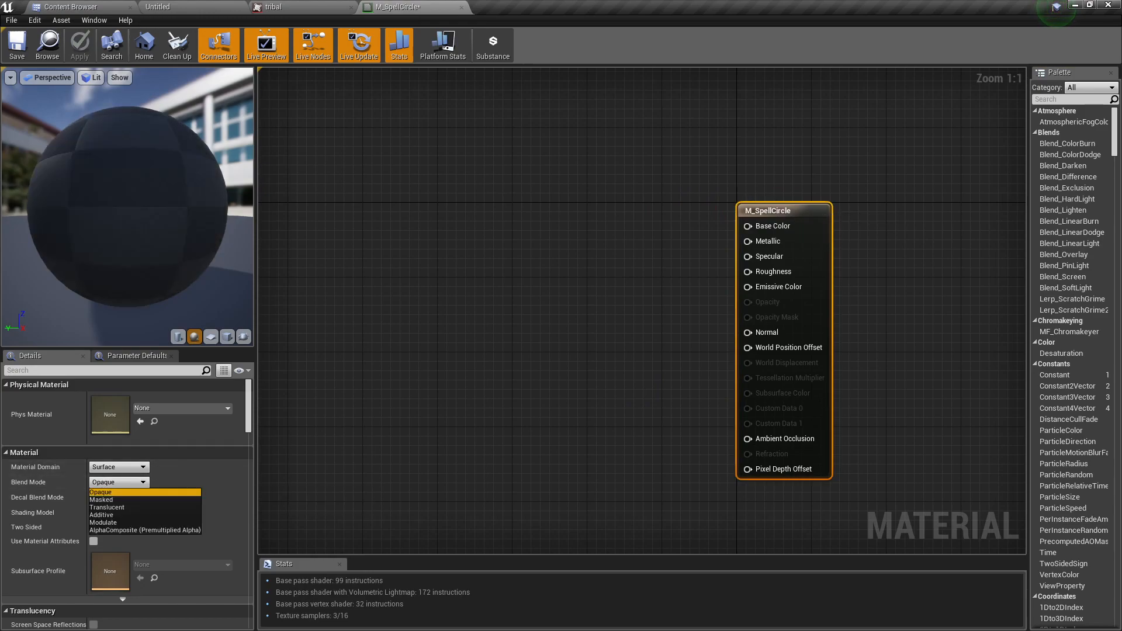
left_click(103, 515)
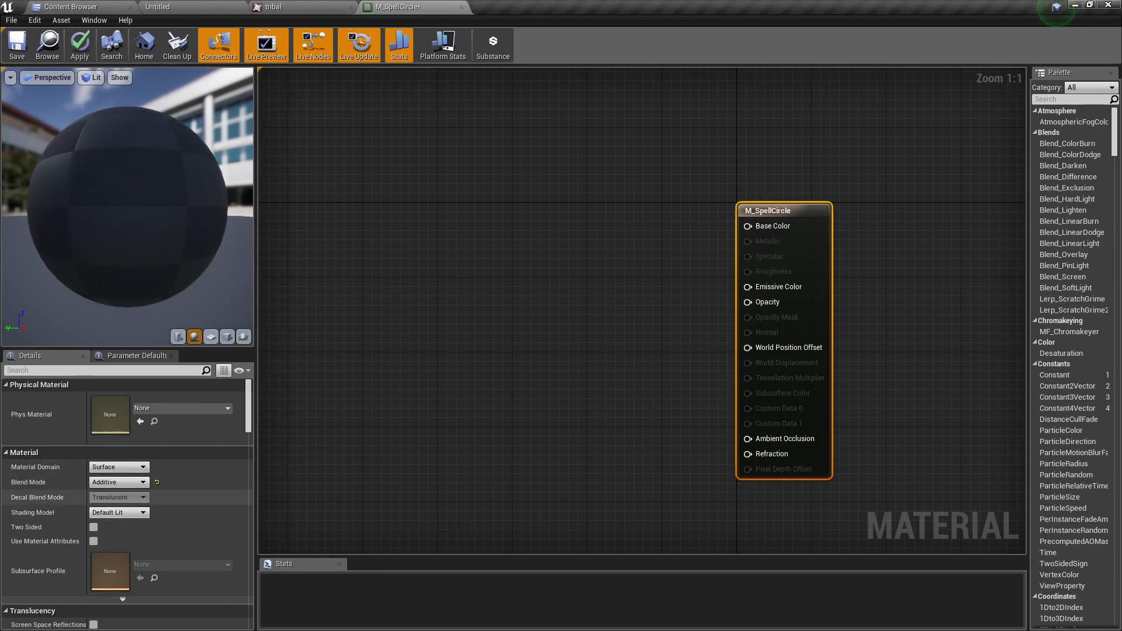
left_click(119, 513)
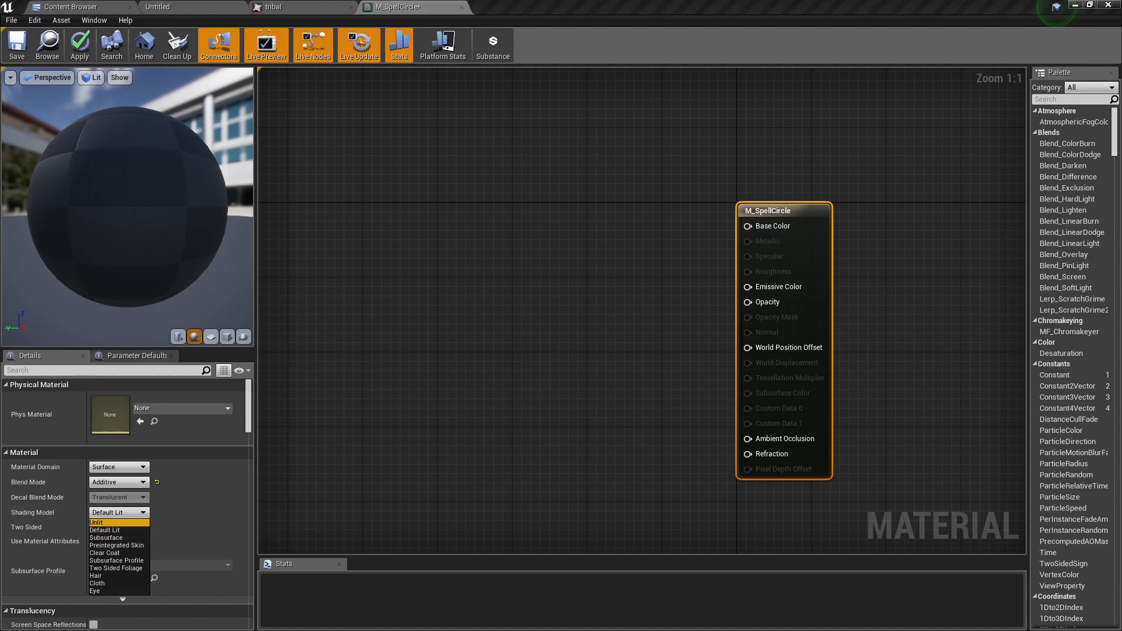
left_click(96, 523)
left_click(93, 527)
Step: Add a Texture Sample of the tribal texture to the M_SpellCircle graph, beside the material's main node
left_click_drag(396, 297, 529, 355)
left_click(70, 6)
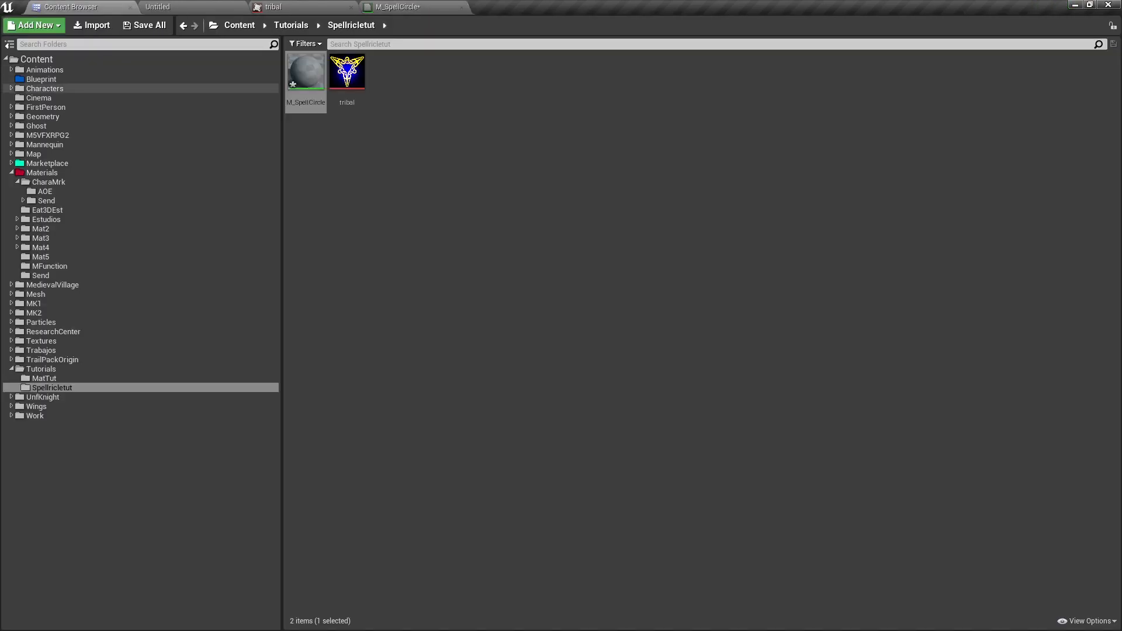
left_click(347, 73)
left_click(412, 7)
left_click_drag(538, 293, 453, 225)
left_click(446, 218)
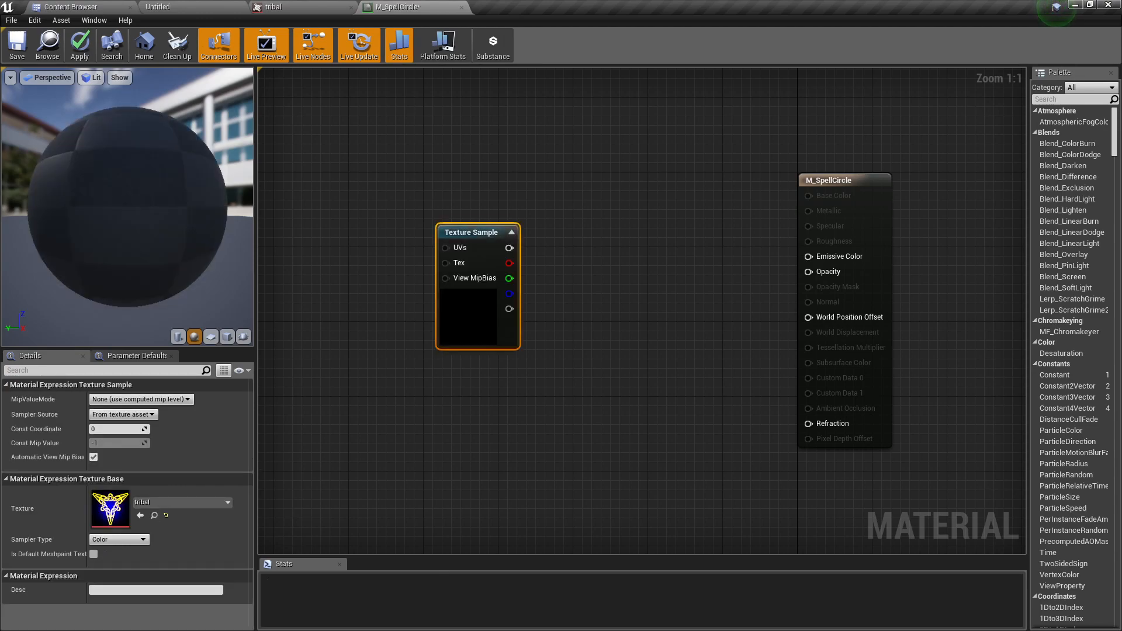
left_click_drag(455, 341, 436, 352)
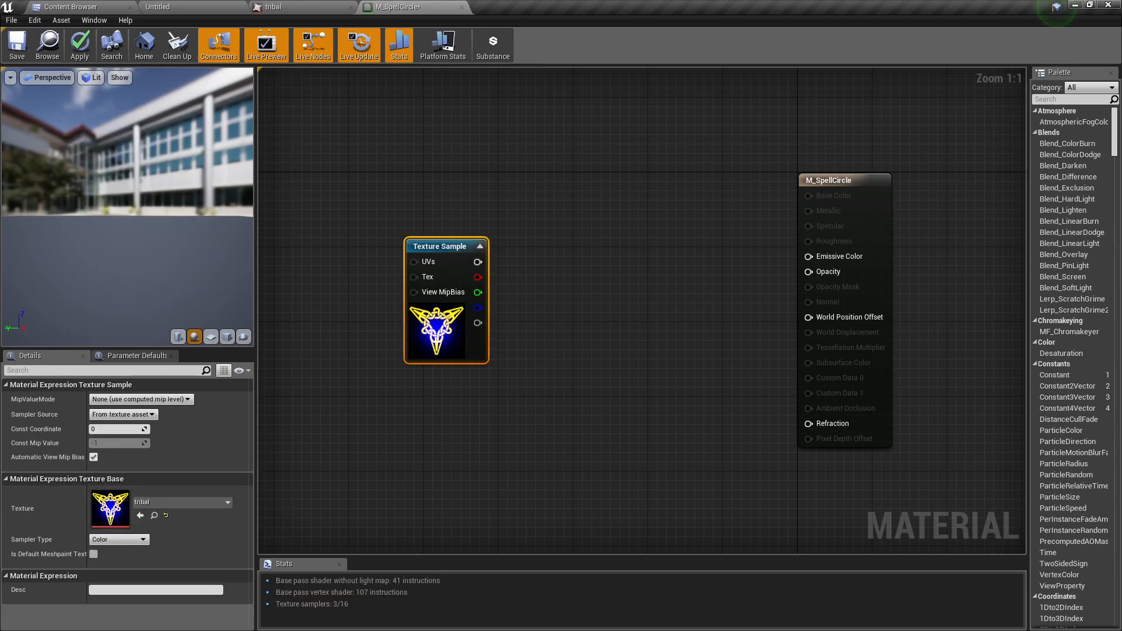
Step: Connect the Texture Sample's RGB output to Emissive Color and preview the material on a plane
left_click_drag(477, 262, 809, 256)
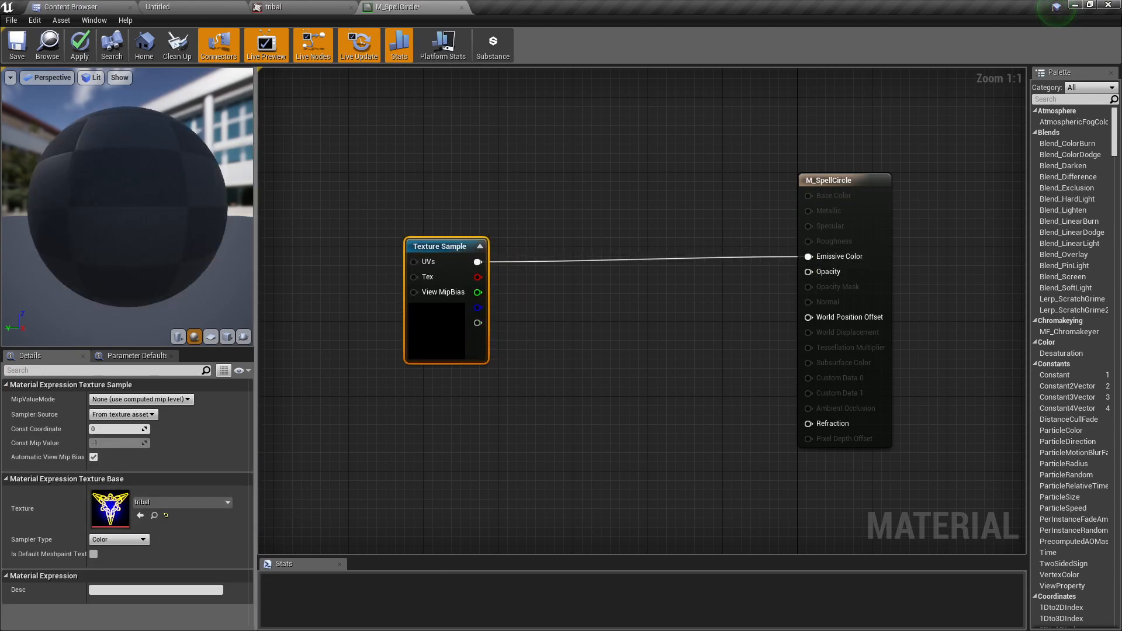
left_click(211, 337)
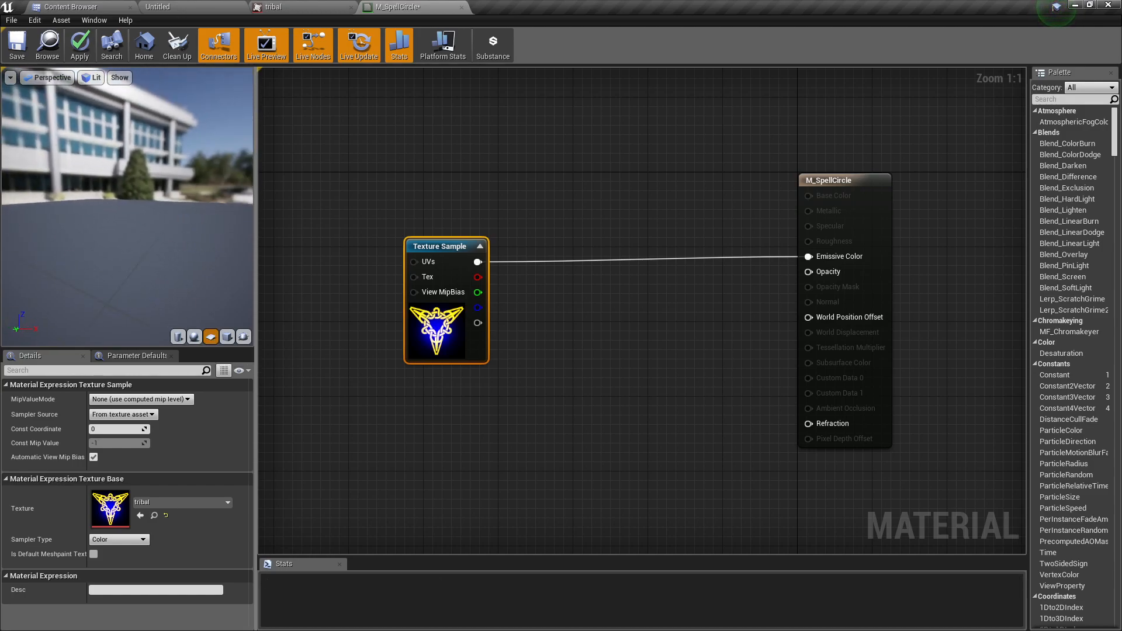
left_click_drag(127, 207, 162, 206)
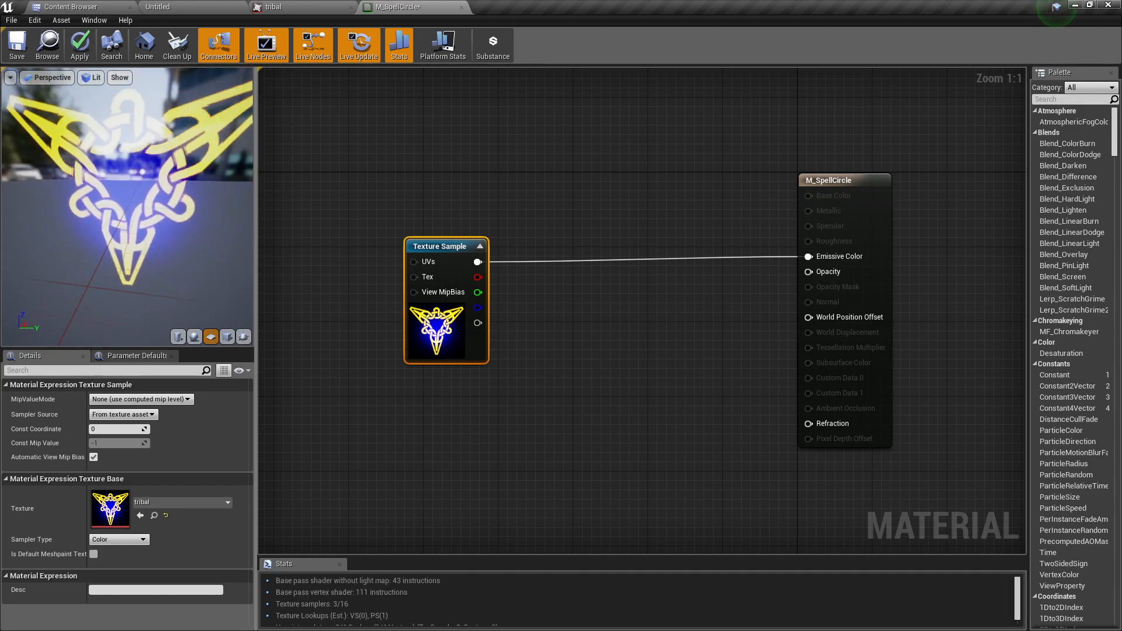
scroll(126, 207, "down", 4)
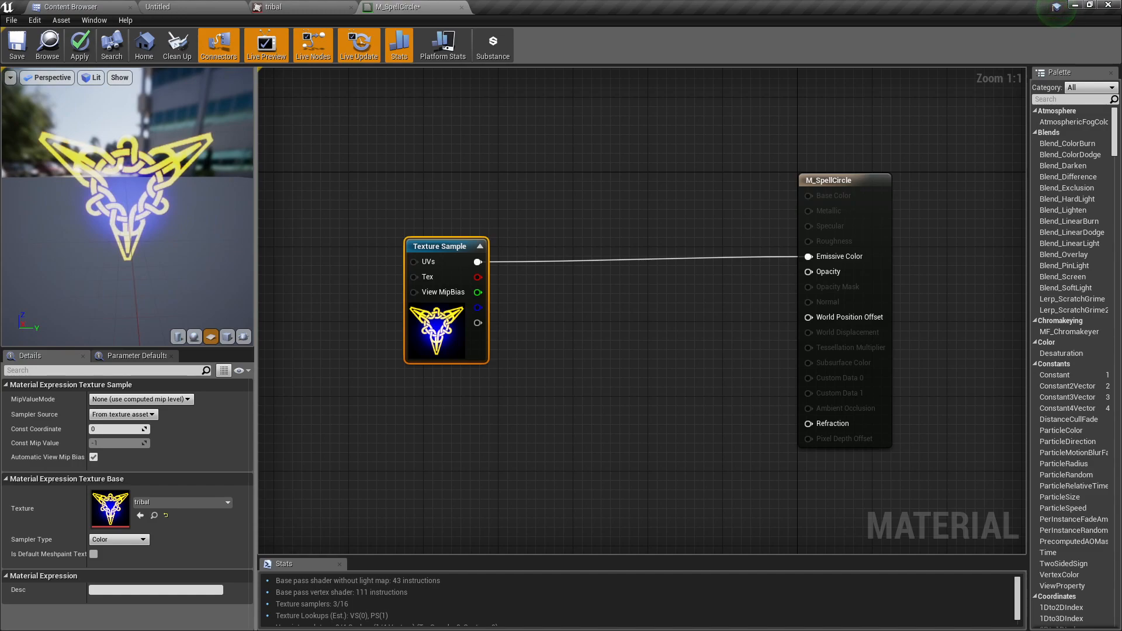
scroll(127, 198, "up", 4)
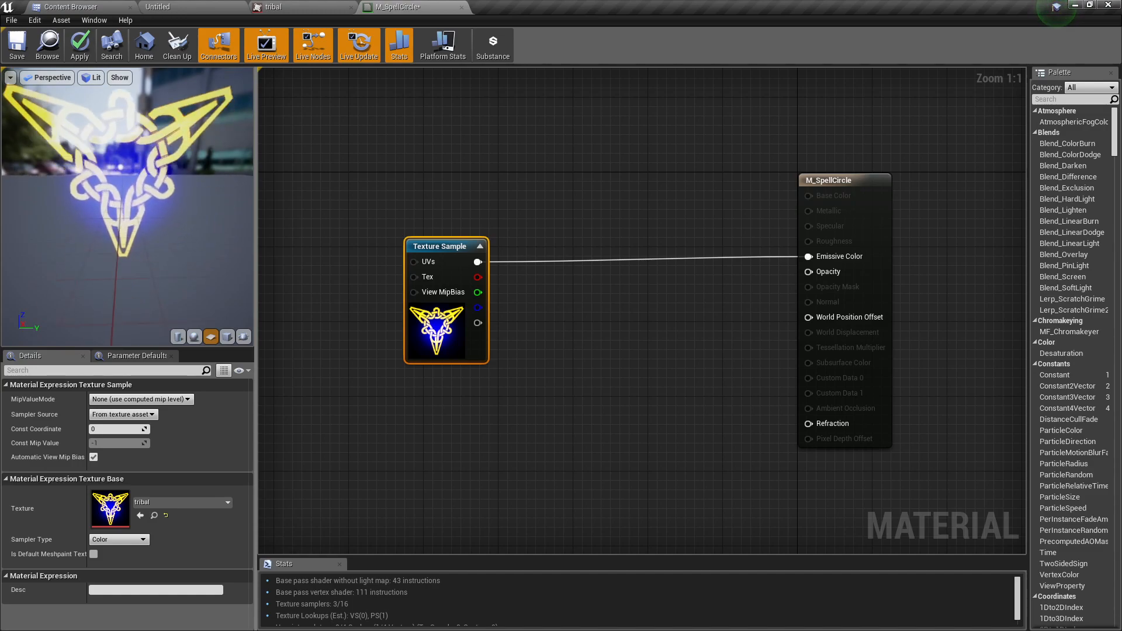
left_click_drag(127, 199, 121, 209)
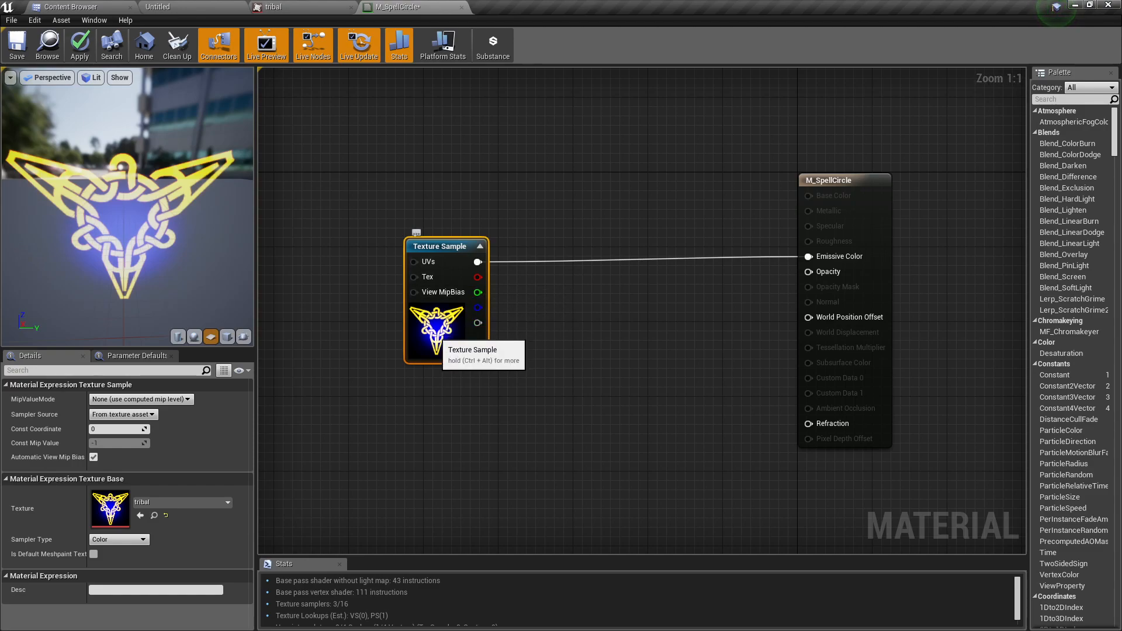
Step: Connect the Texture Sample's red output and then its blue output to Emissive Color to preview each channel
left_click_drag(478, 277, 809, 257)
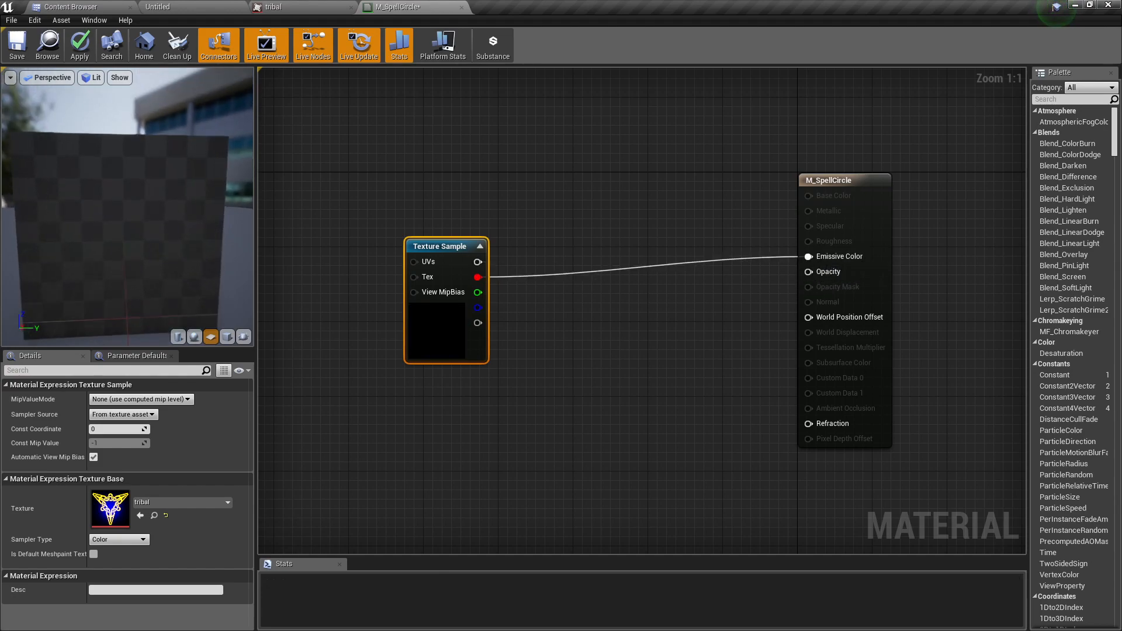
left_click_drag(478, 308, 808, 256)
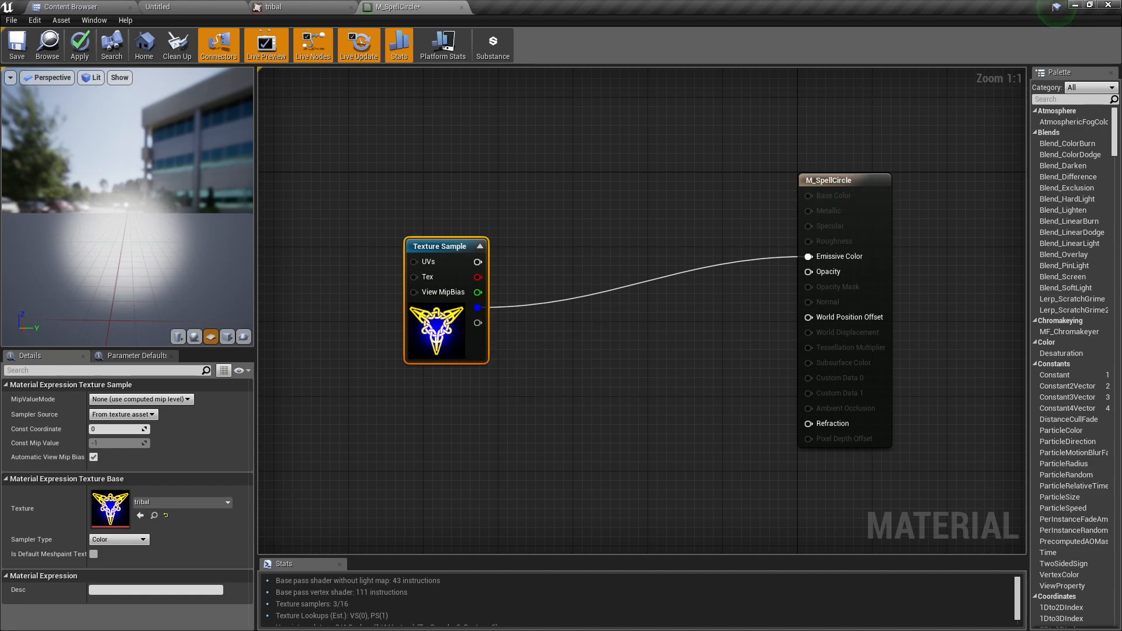
key("ctrl+w")
key("ctrl+w")
left_click(474, 496)
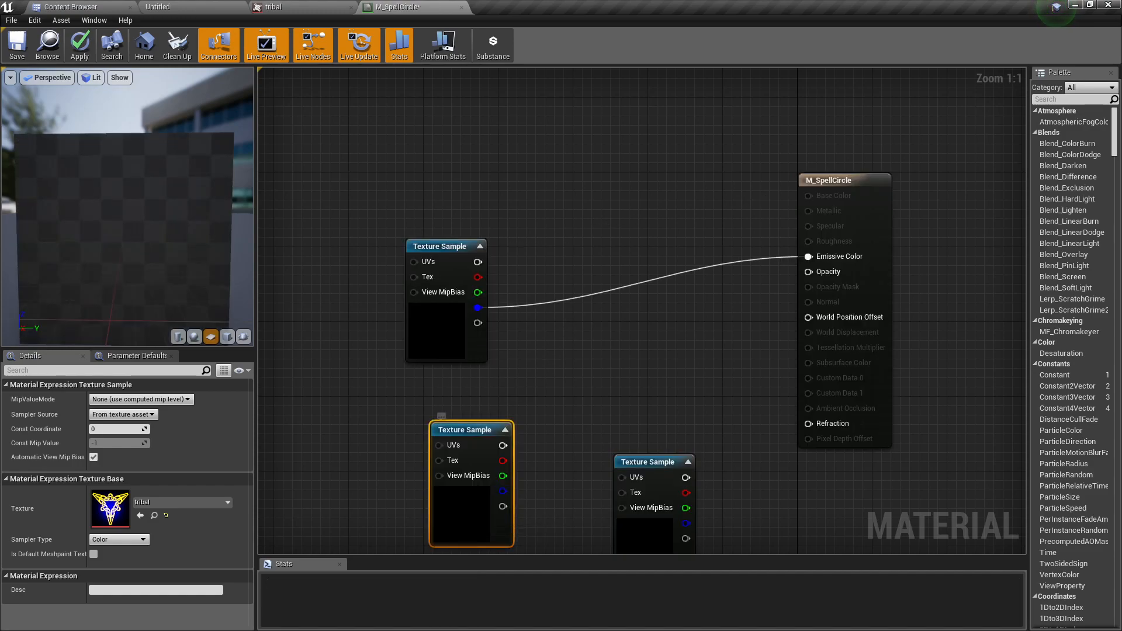
left_click(646, 527)
key("Delete")
left_click(460, 512)
key("Delete")
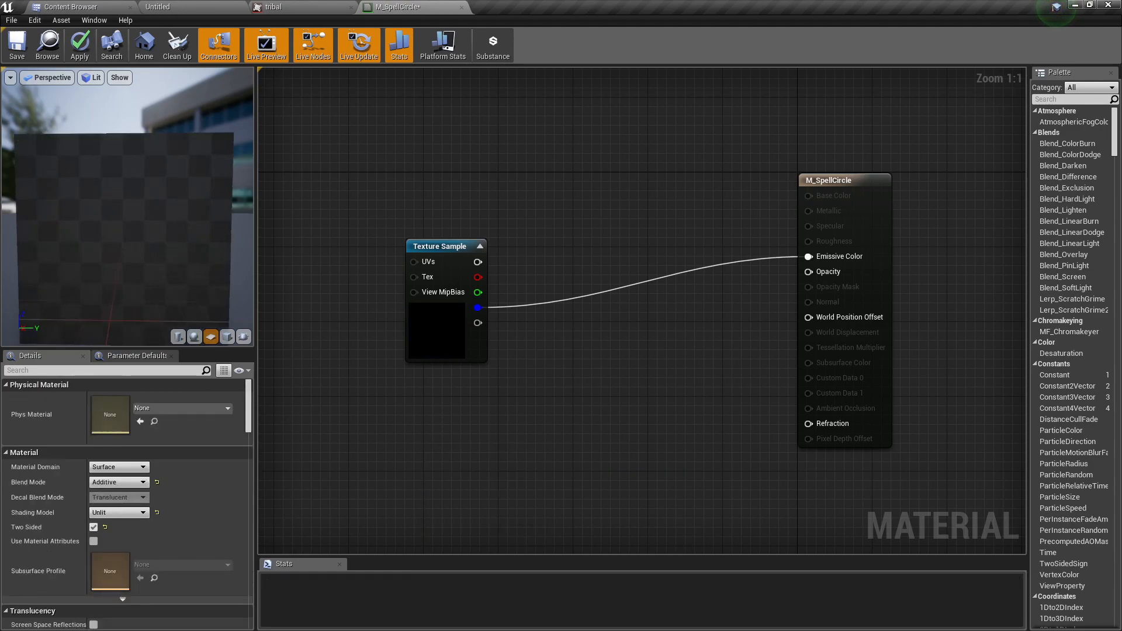
Step: Reconnect the tribal Texture Sample's RGB output to Emissive Color and check the combined channels in the preview
left_click(420, 345)
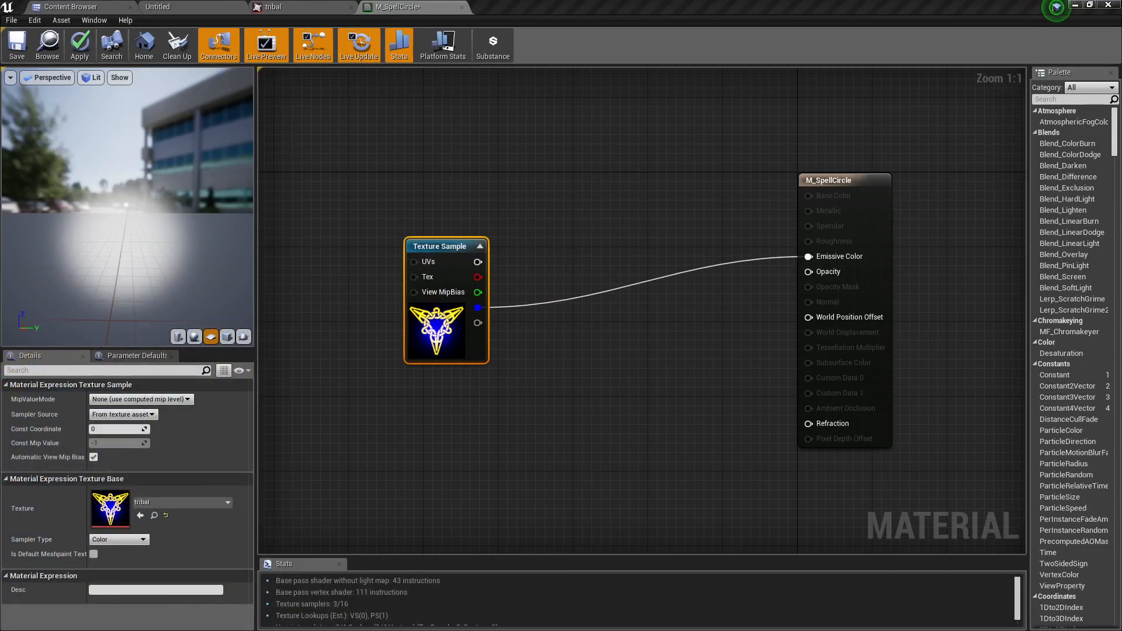
left_click_drag(478, 262, 809, 256)
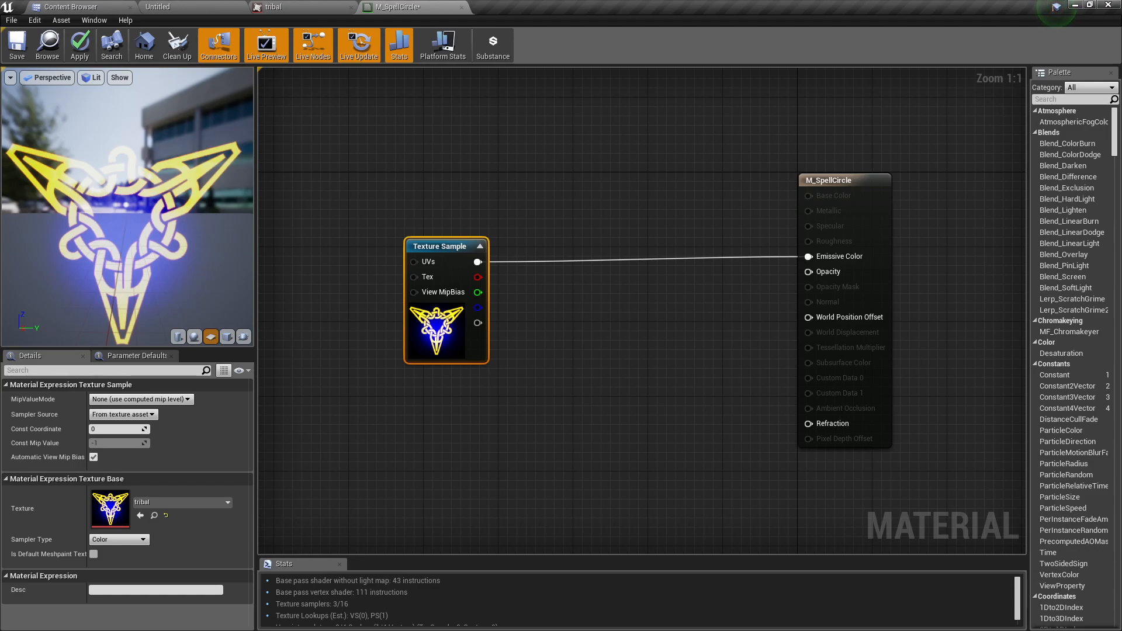
scroll(127, 207, "down", 3)
scroll(126, 207, "up", 1)
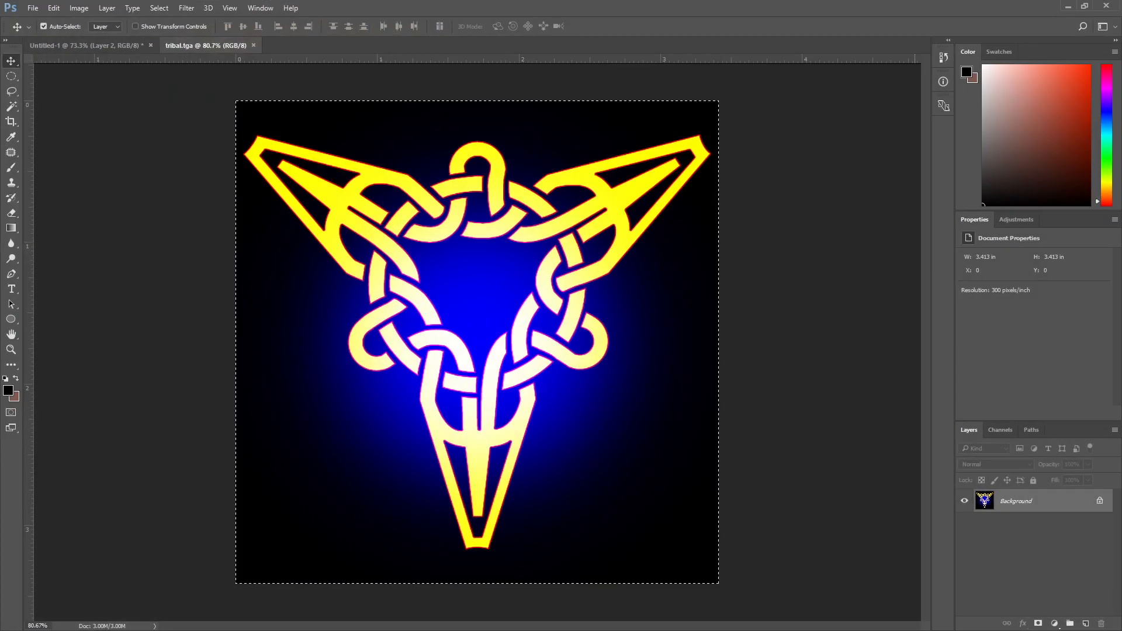
Step: In Photoshop, inspect tribal.tga's Red channel, then make Green the active channel and show Red together with it
left_click(1000, 429)
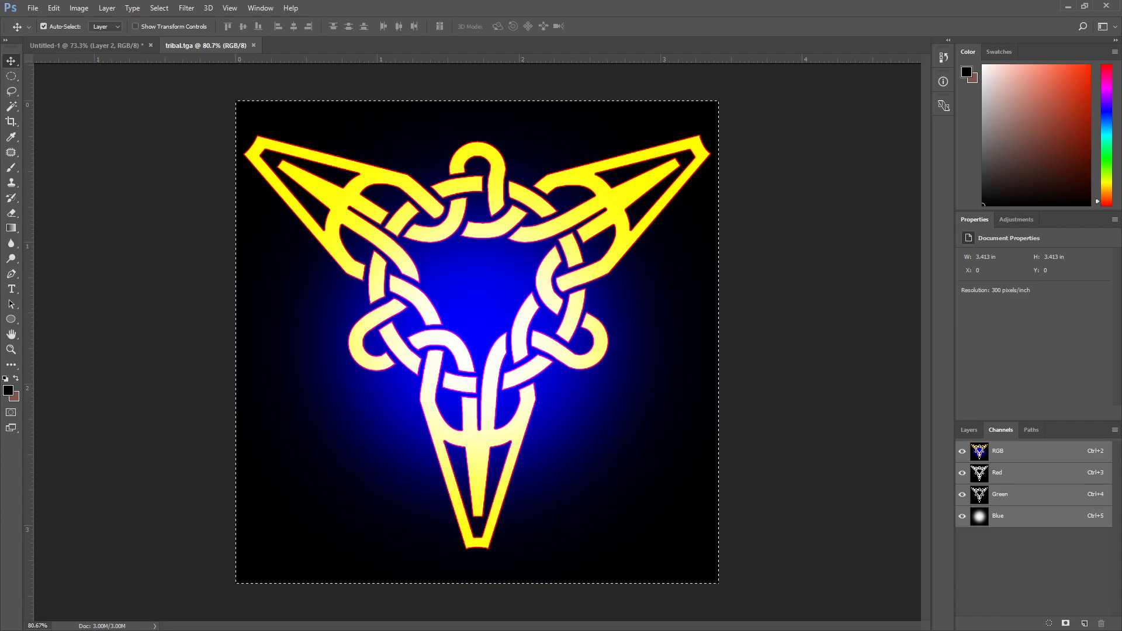
key("ctrl+3")
key("ctrl+alt+3")
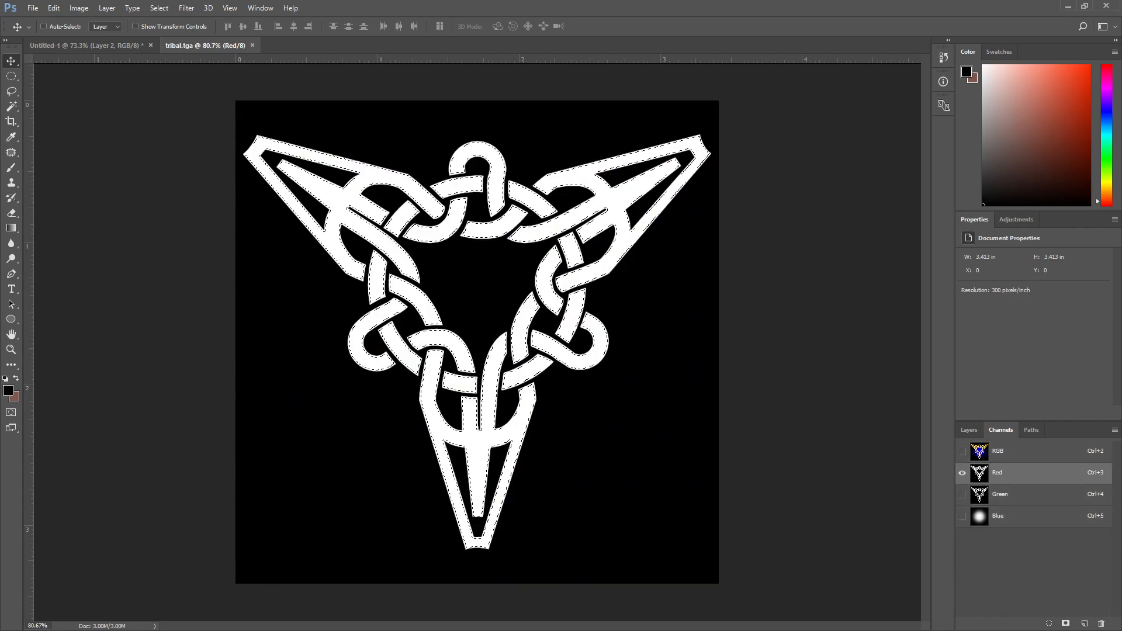
left_click(999, 494)
left_click(962, 472)
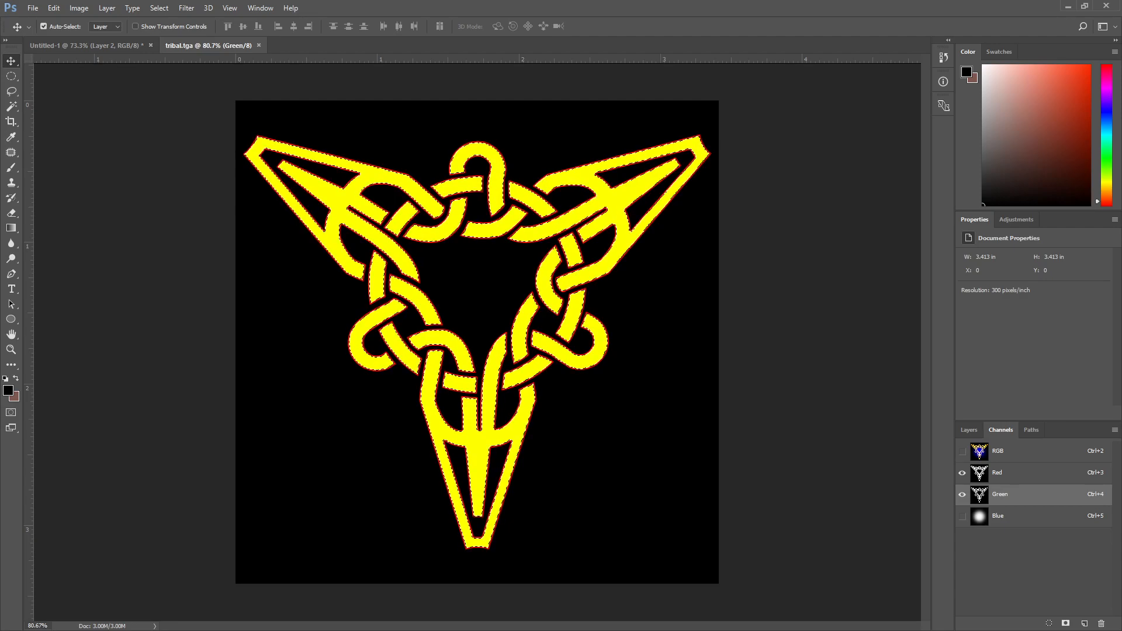
Step: Try scaling down the entire Green channel of tribal.tga with Free Transform
key("ctrl")
key("ctrl+a")
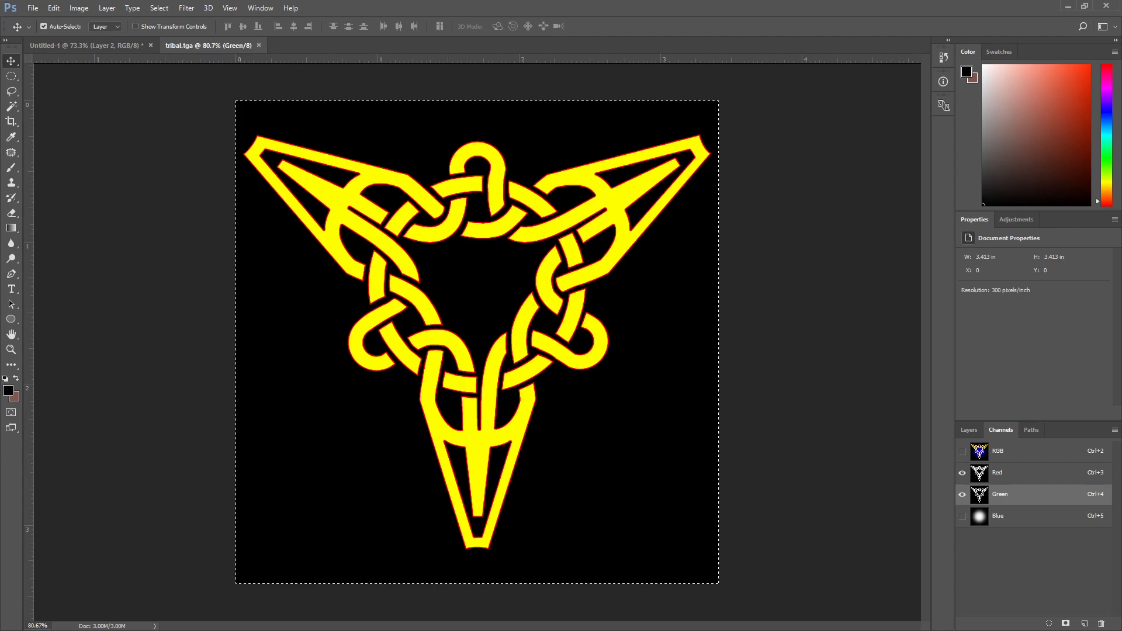
key("ctrl+t")
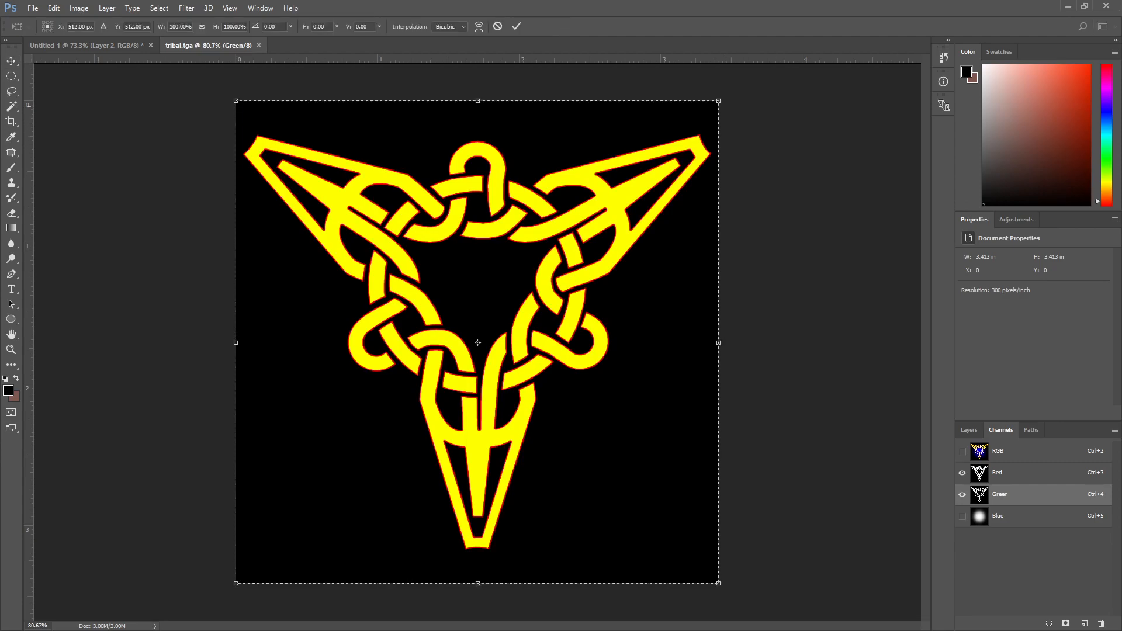
left_click_drag(719, 100, 670, 149)
key("ctrl+z")
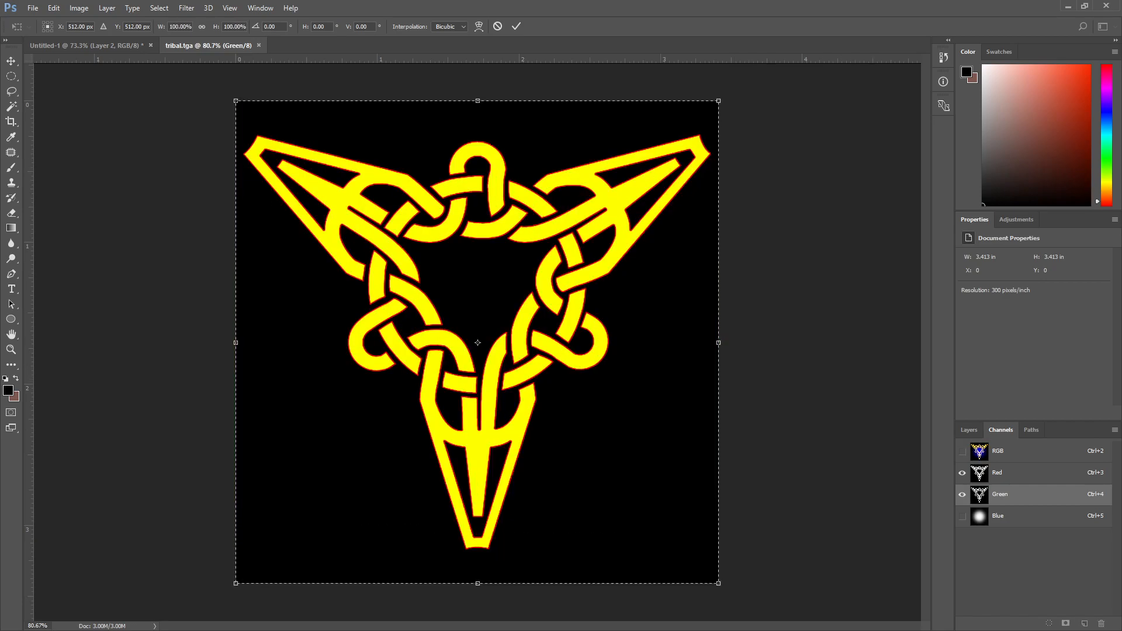
key("Escape")
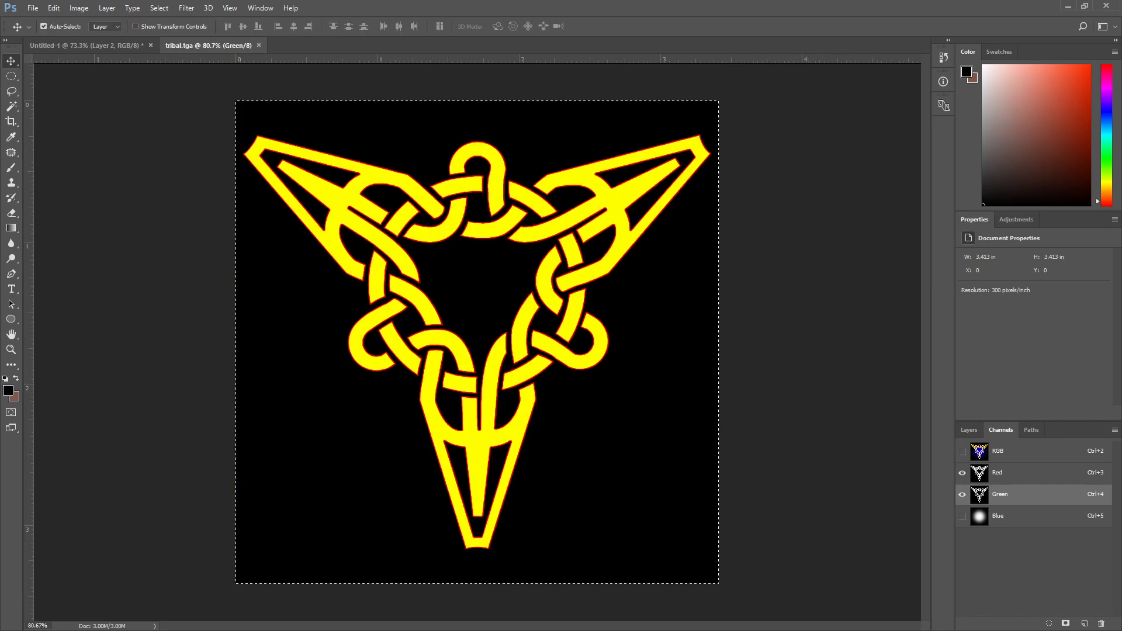
Step: In the Untitled-1 document, hide Layer 2, show Layer 1 and the tribal-sign layer, and select those two layers together
left_click(86, 45)
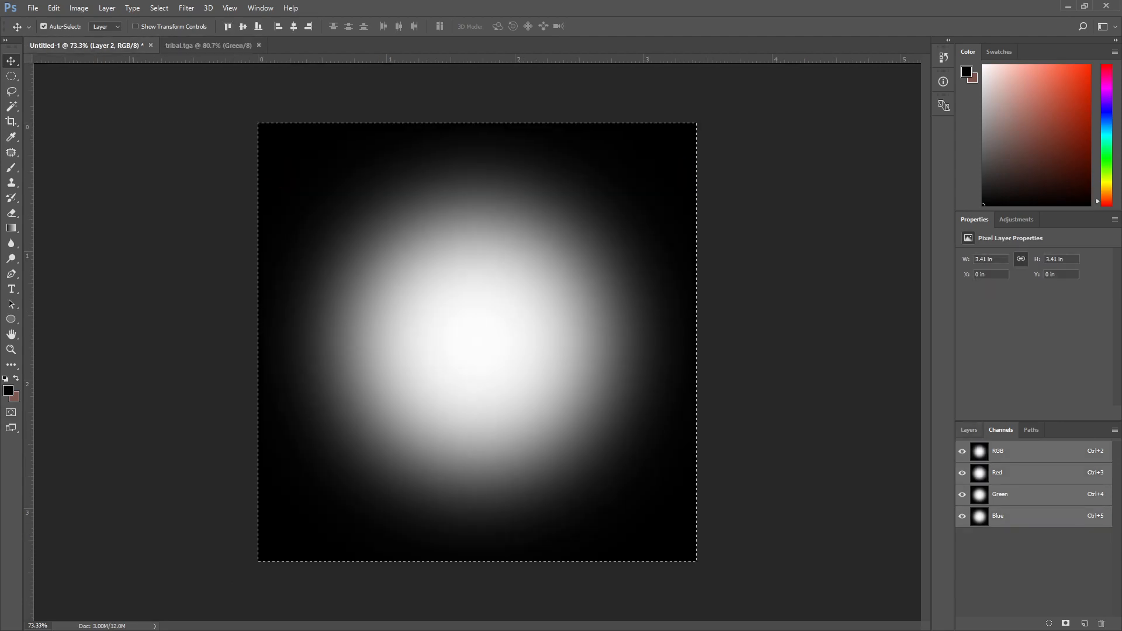
left_click(969, 430)
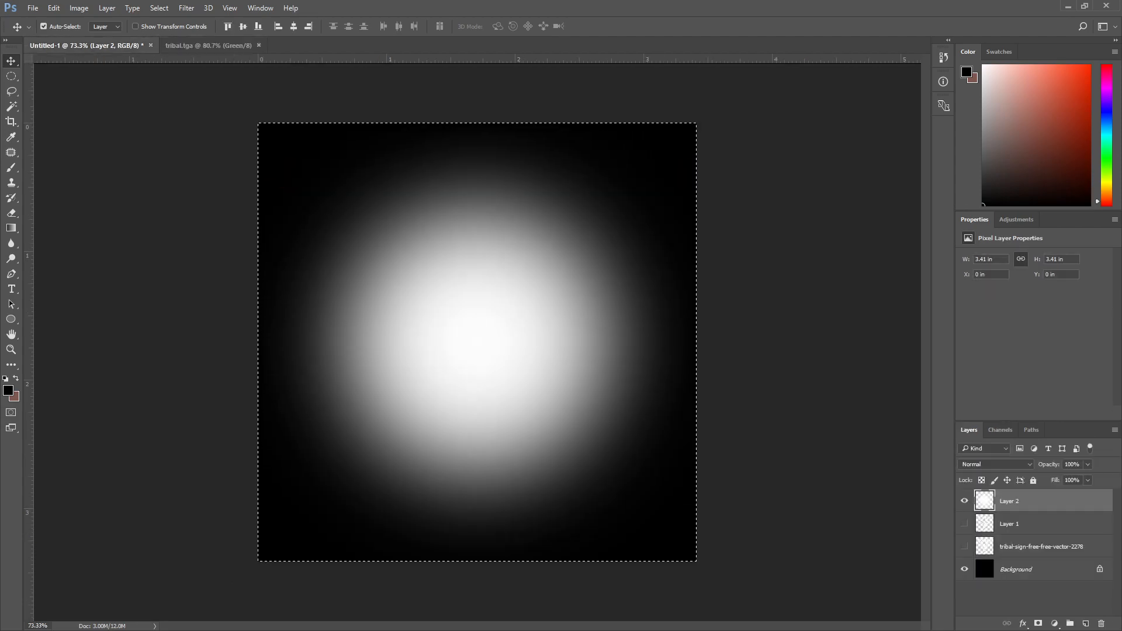
left_click(964, 501)
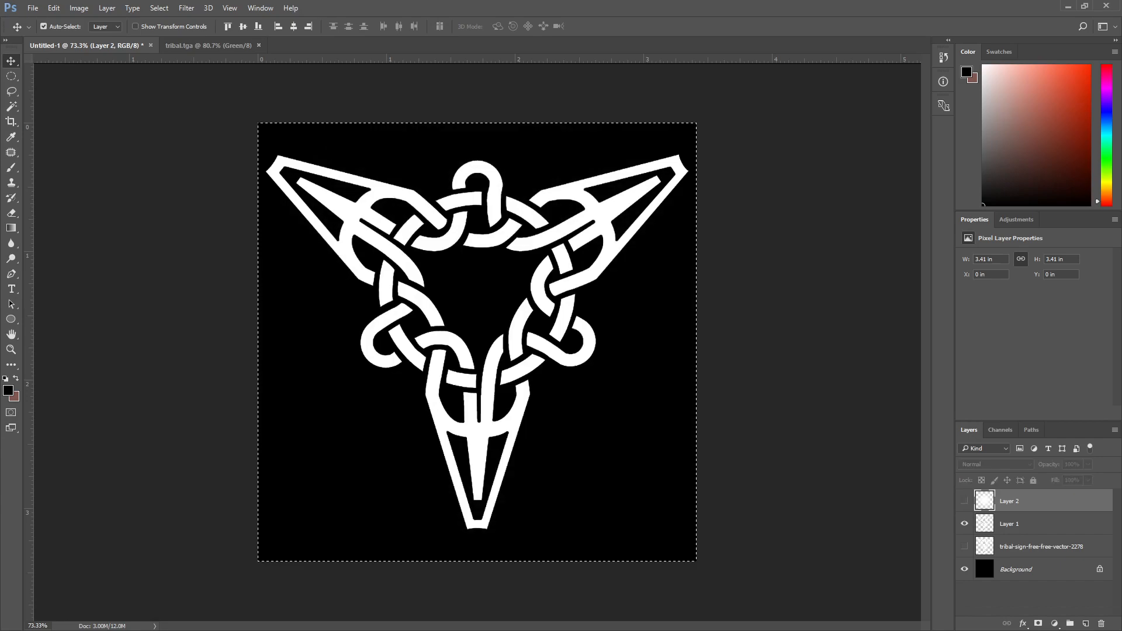
left_click(964, 547)
left_click(1040, 547)
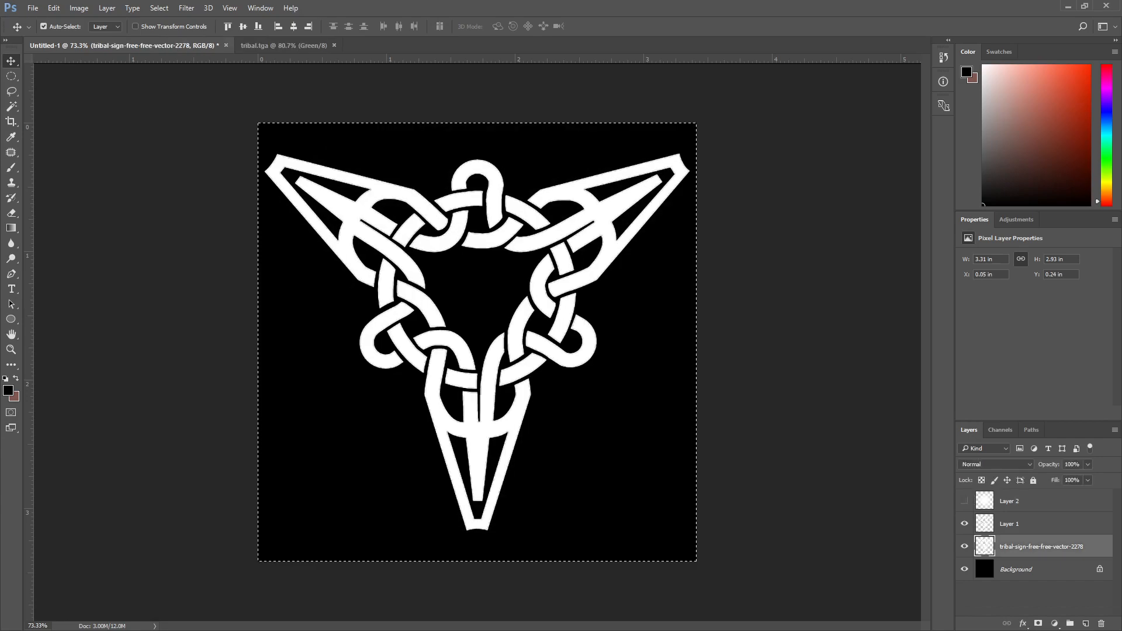
left_click(1041, 524)
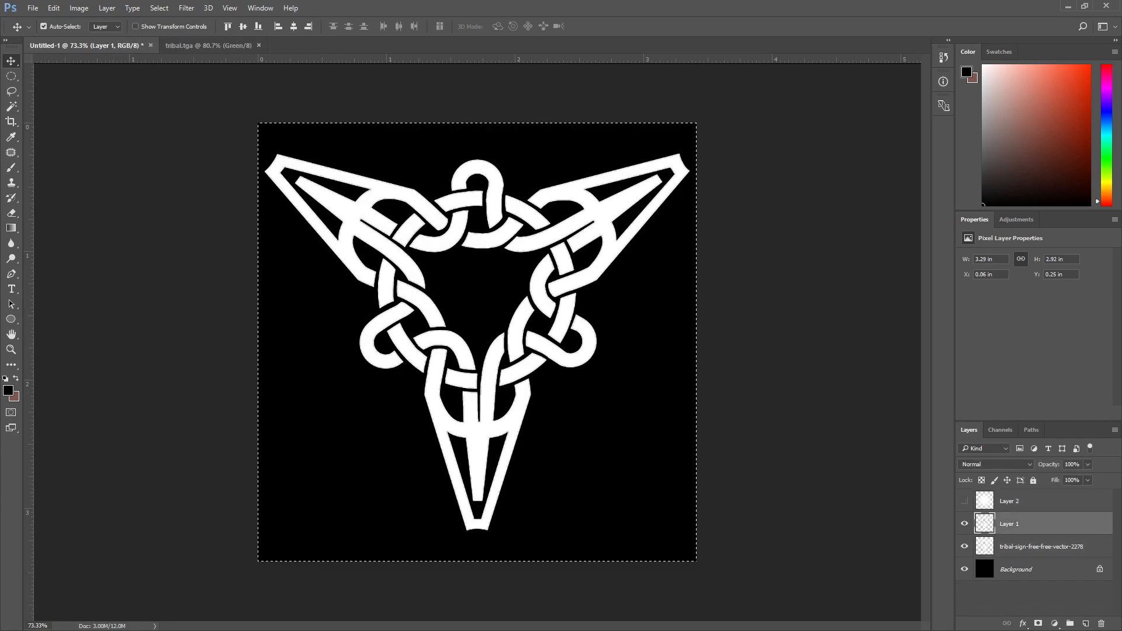
left_click(965, 524)
left_click(964, 524)
left_click(1040, 546, "ctrl")
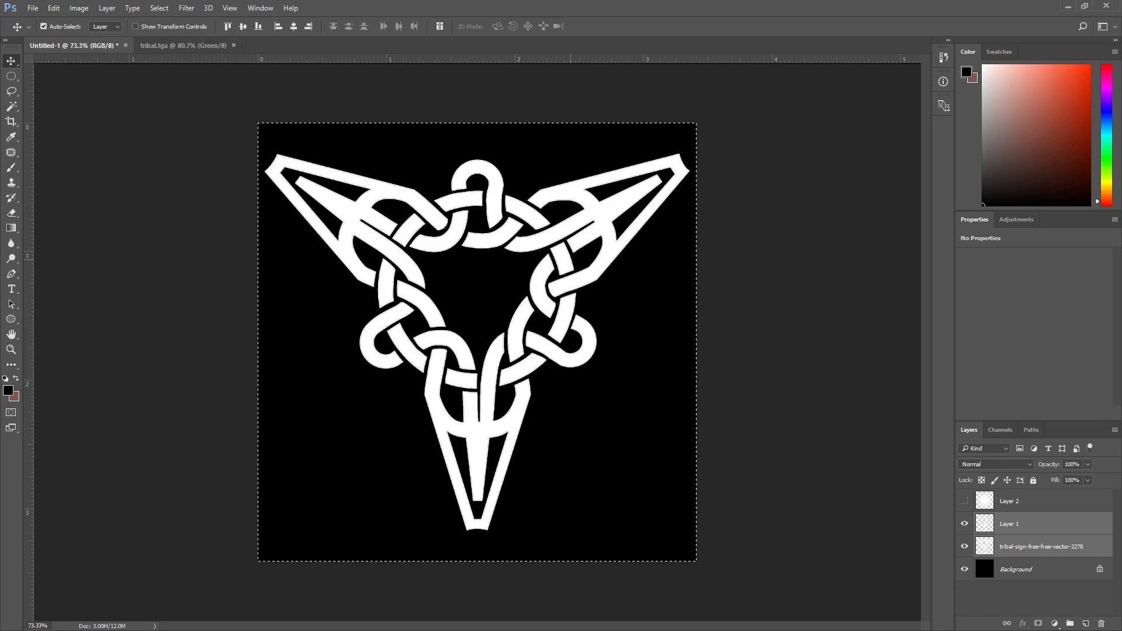
key("ctrl+t")
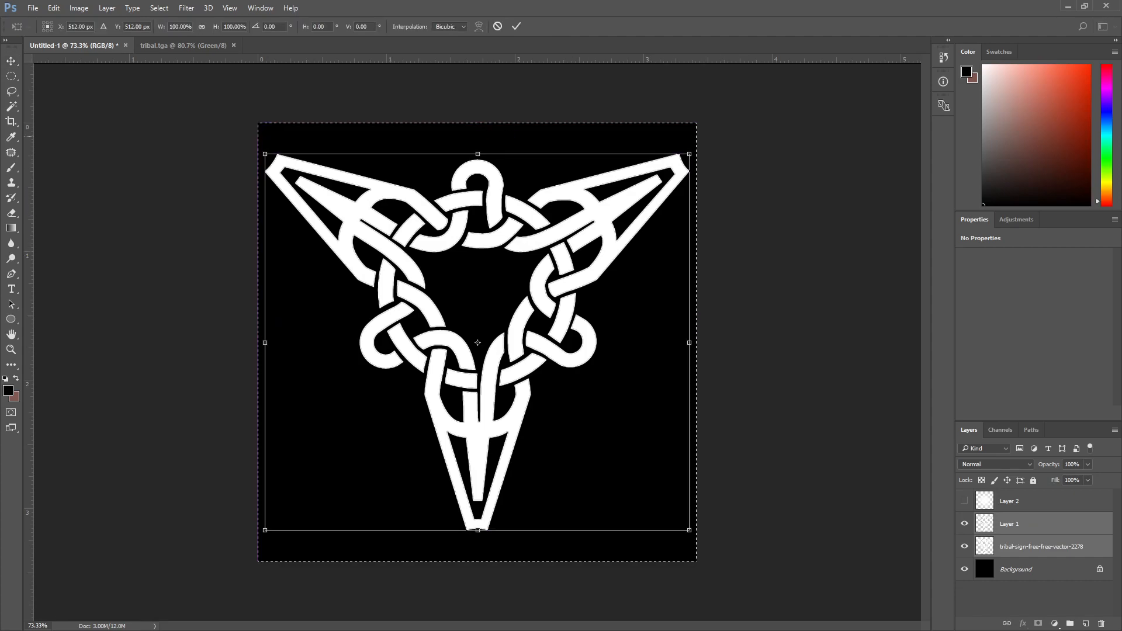
left_click_drag(689, 154, 631, 205)
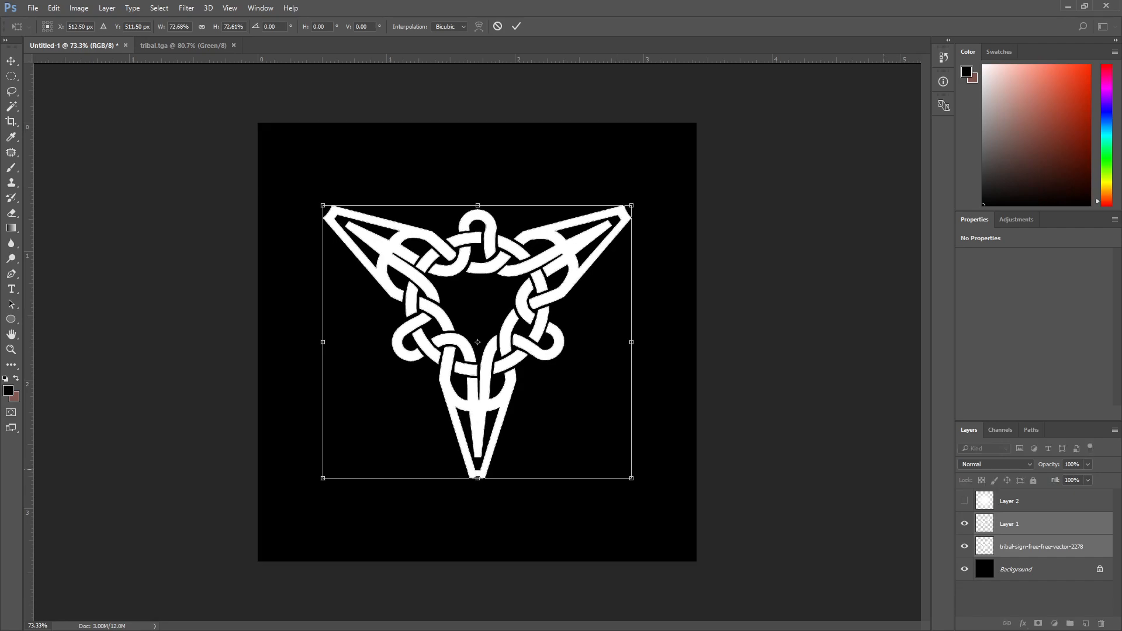
key("ctrl+z")
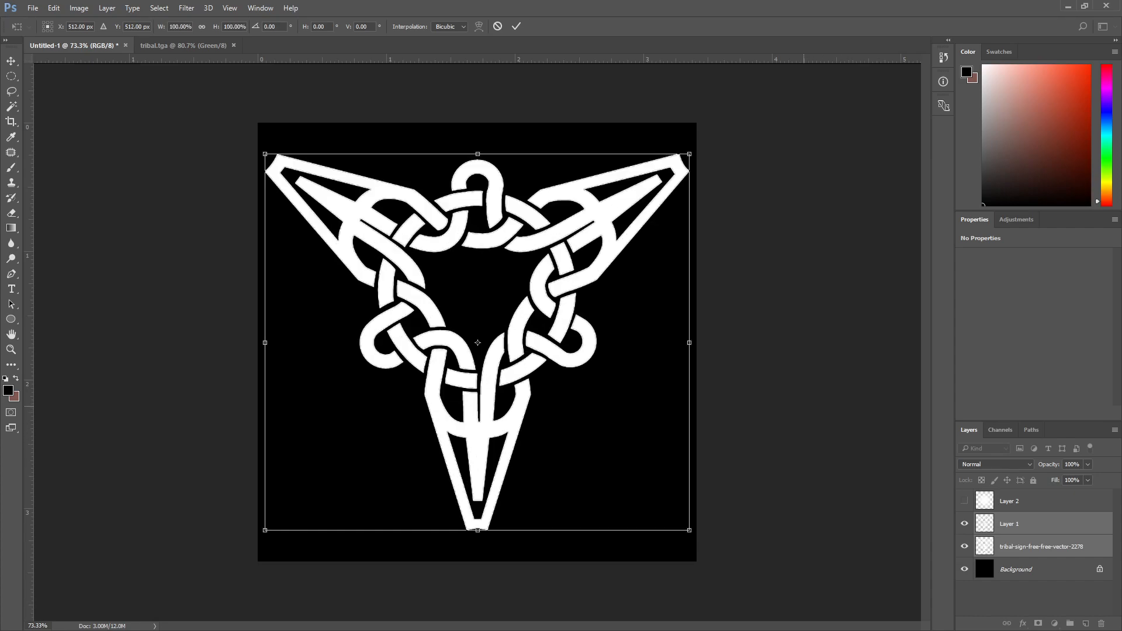
key("Escape")
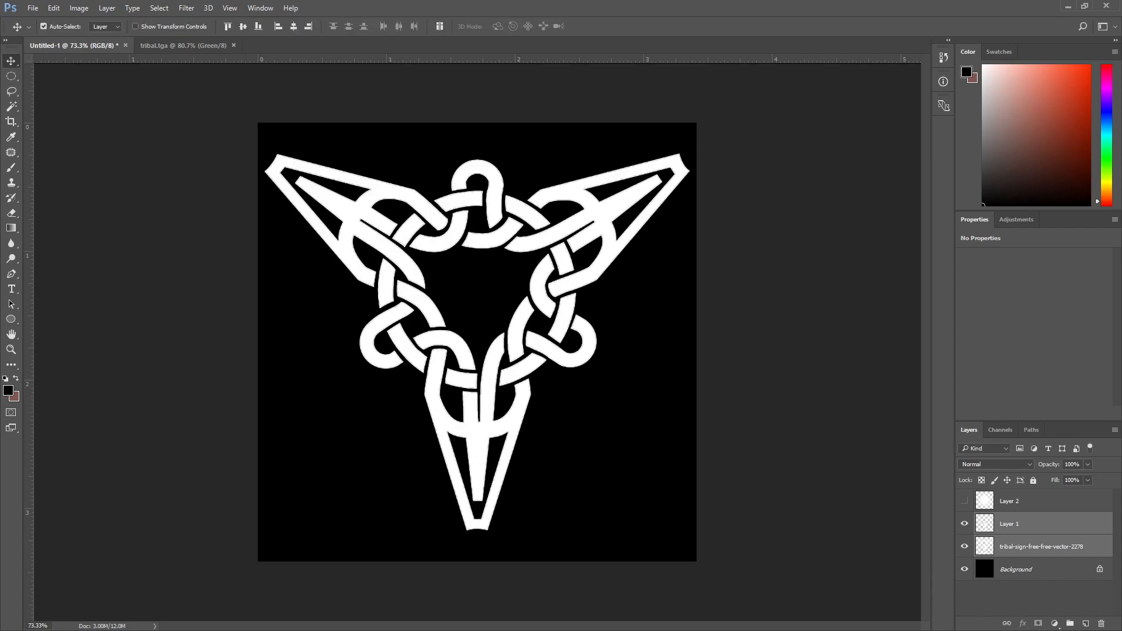
Step: Show Layer 2's glow again and transform both tribal layers to about 74% width and 90% height, moved slightly down over the glow
key("ctrl+z")
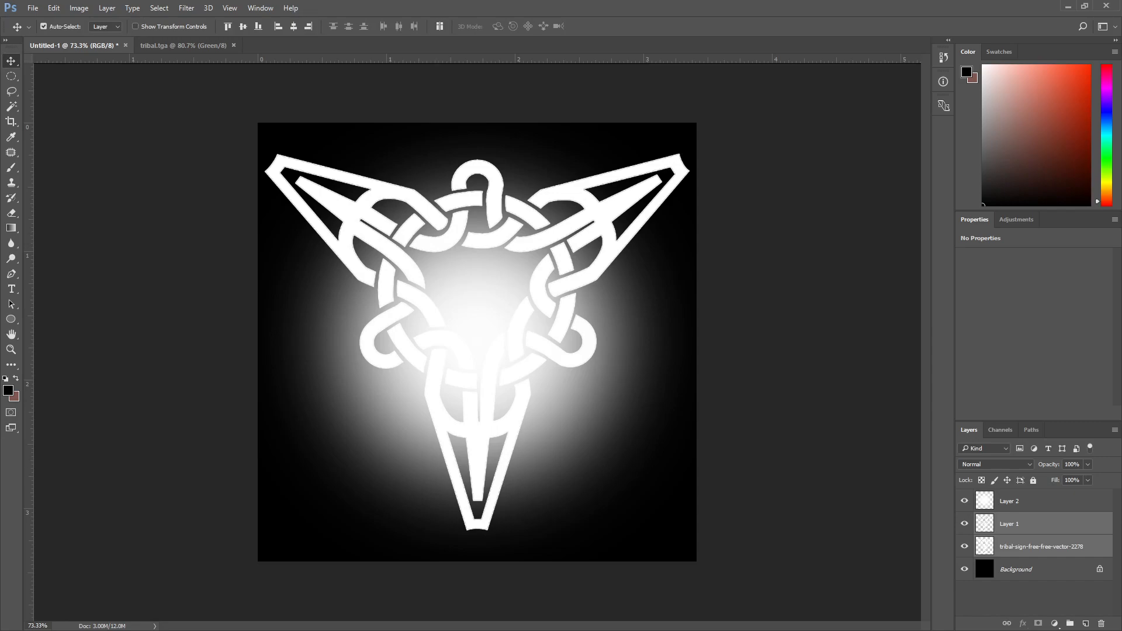
left_click(1041, 523)
left_click(1040, 546, "ctrl")
key("ctrl+t")
left_click_drag(689, 154, 621, 215)
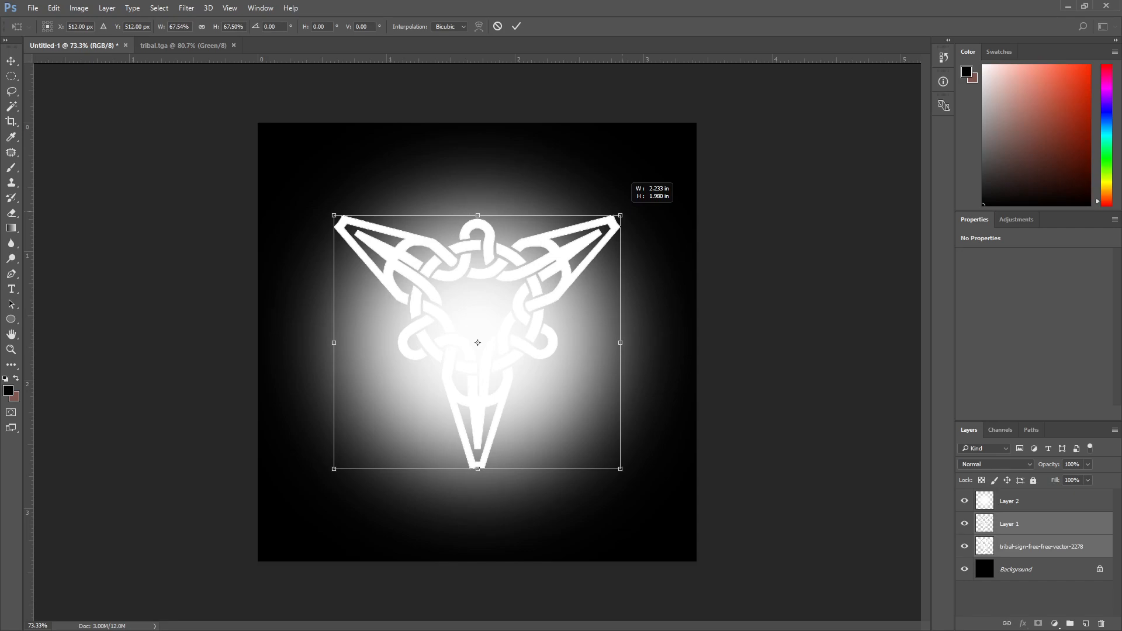
left_click_drag(620, 216, 668, 172)
left_click_drag(549, 217, 549, 241)
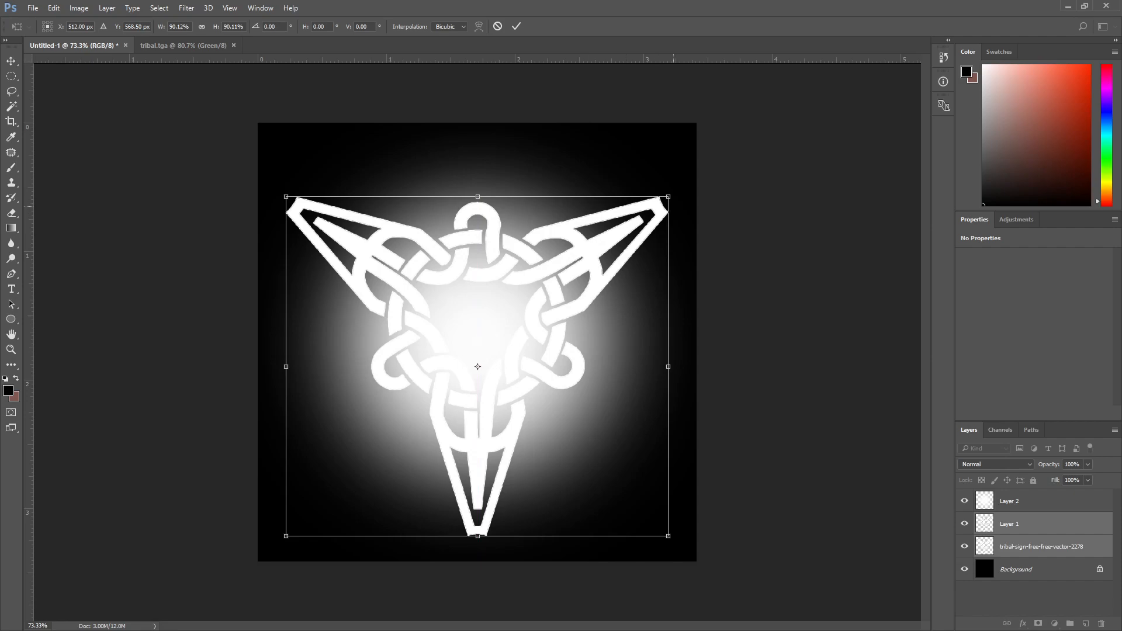
left_click_drag(668, 367, 634, 367)
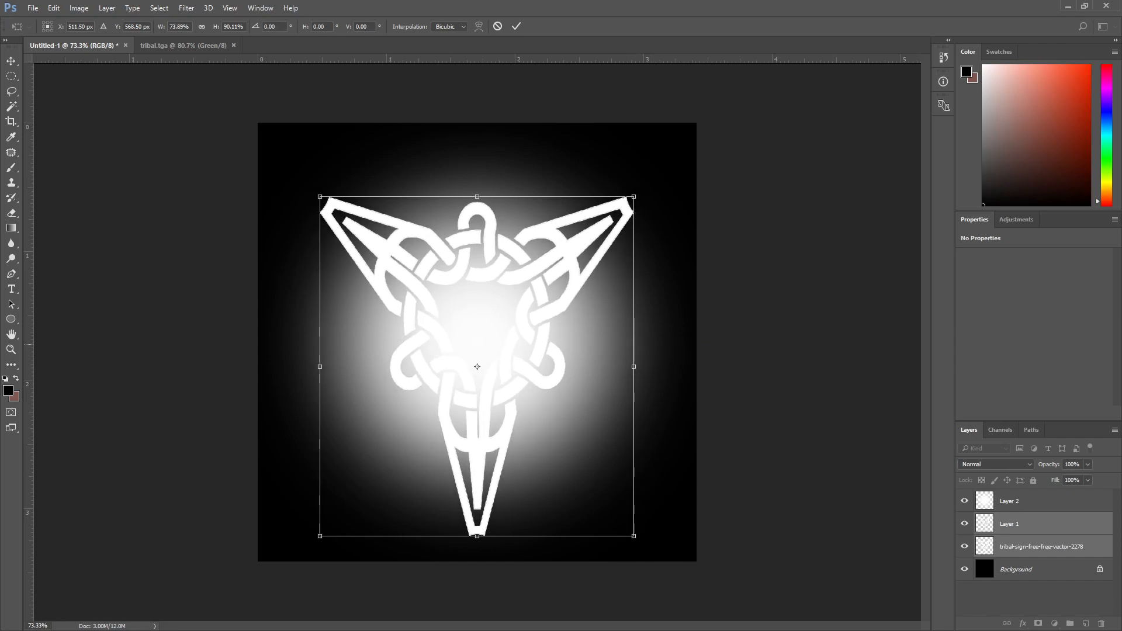
key("Return")
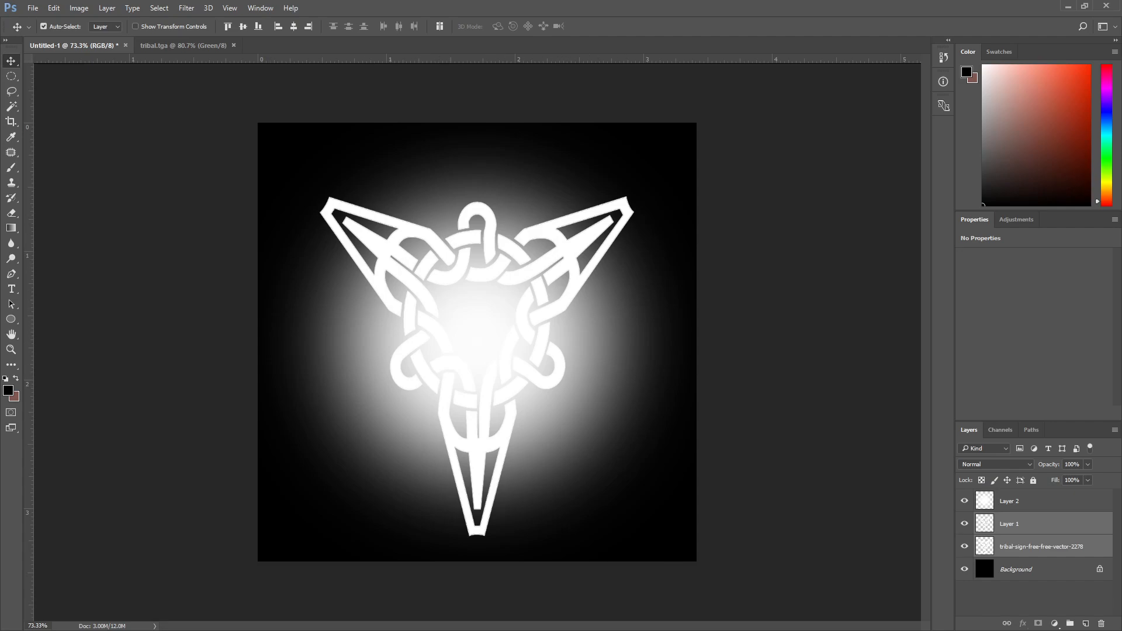
Step: Hide Layer 1 and Layer 2, copy the whole tribal-sign layer, and paste it into the Red channel of tribal.tga
left_click(1040, 546)
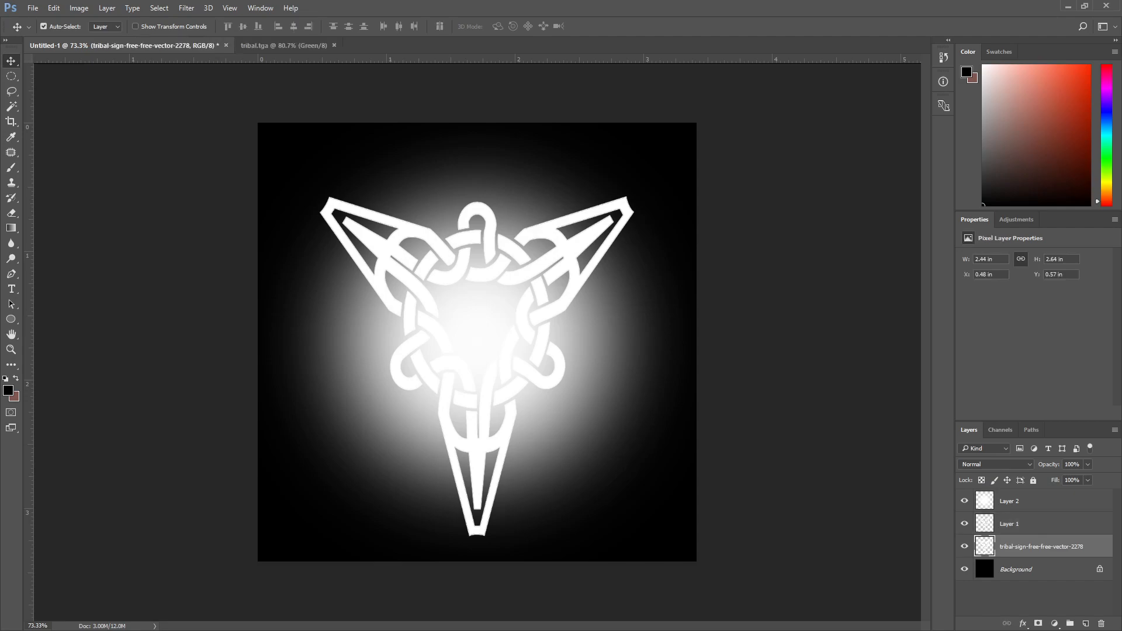
left_click(965, 523)
left_click(964, 501)
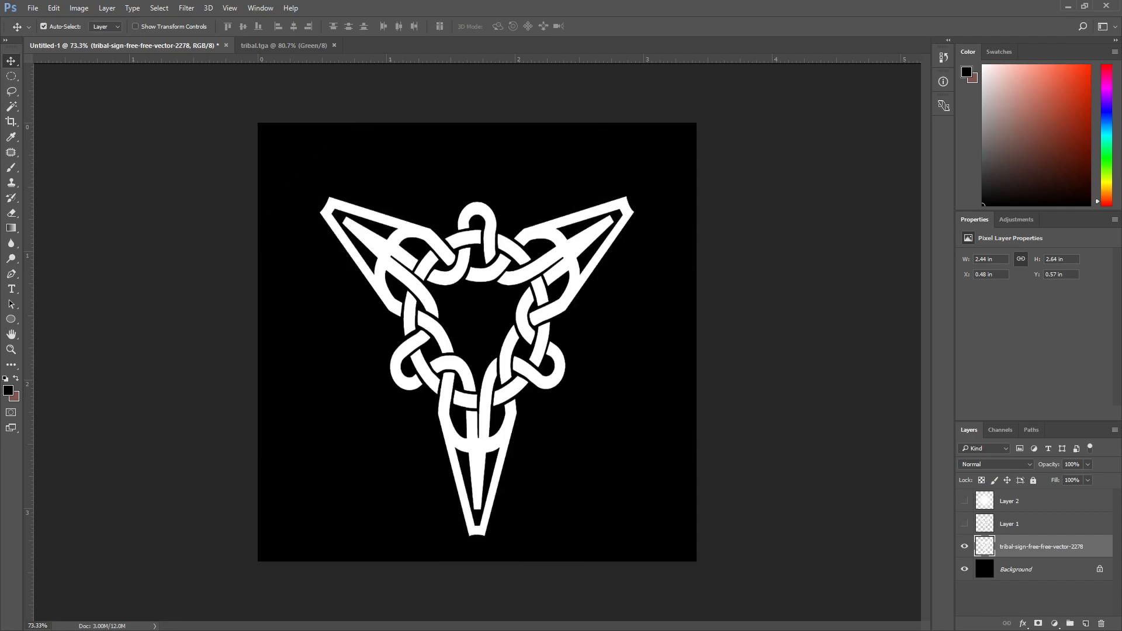
key("ctrl+a")
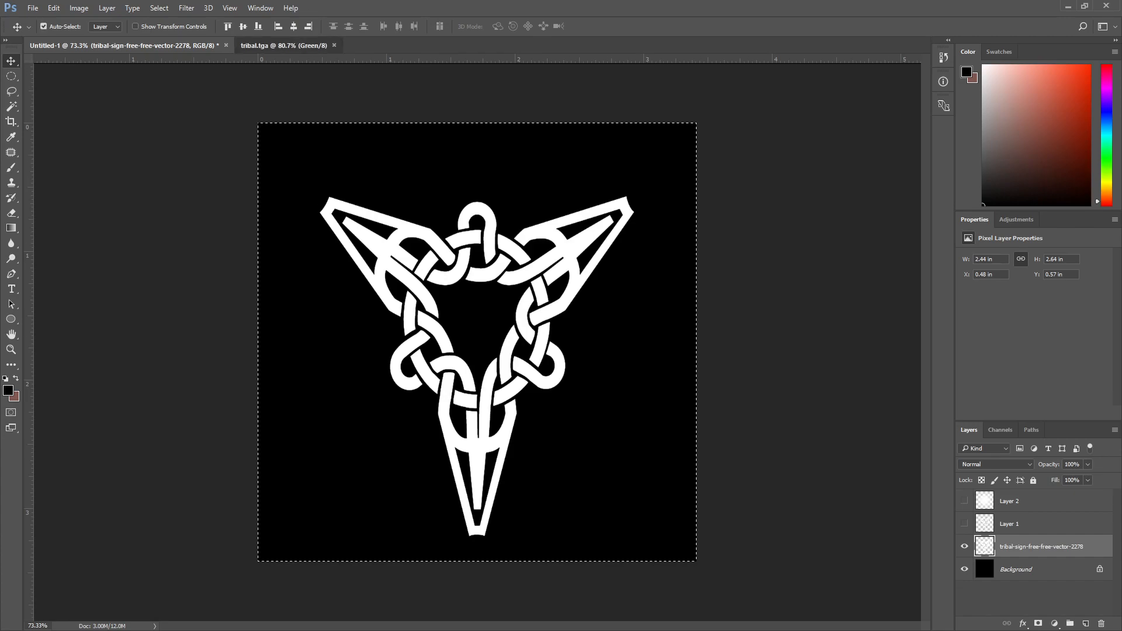
left_click(284, 45)
left_click(1000, 429)
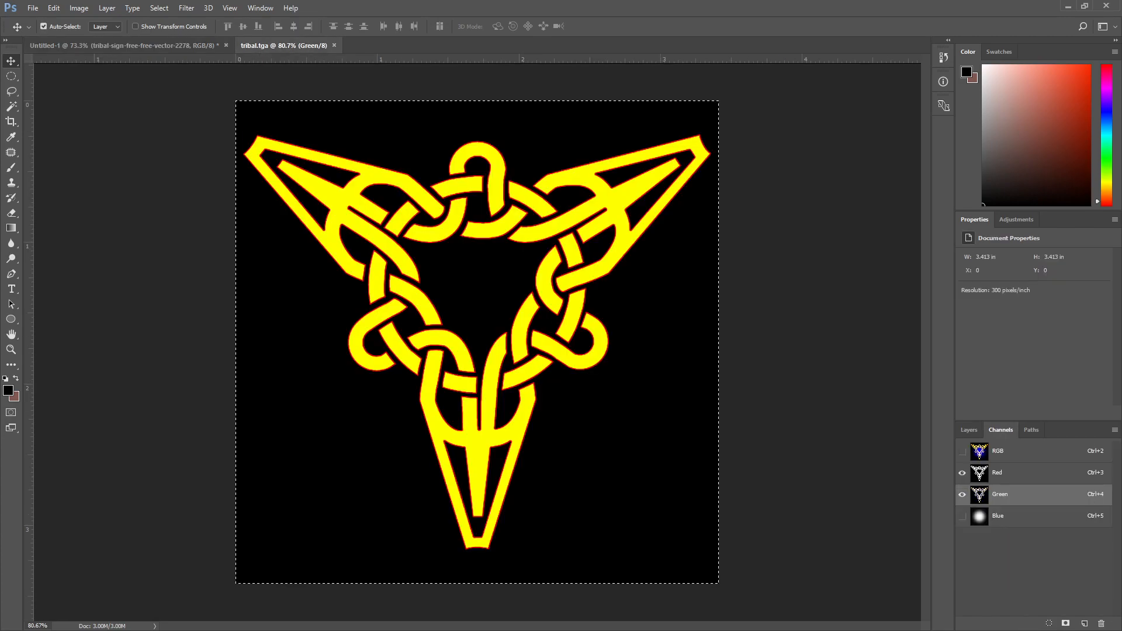
key("ctrl+3")
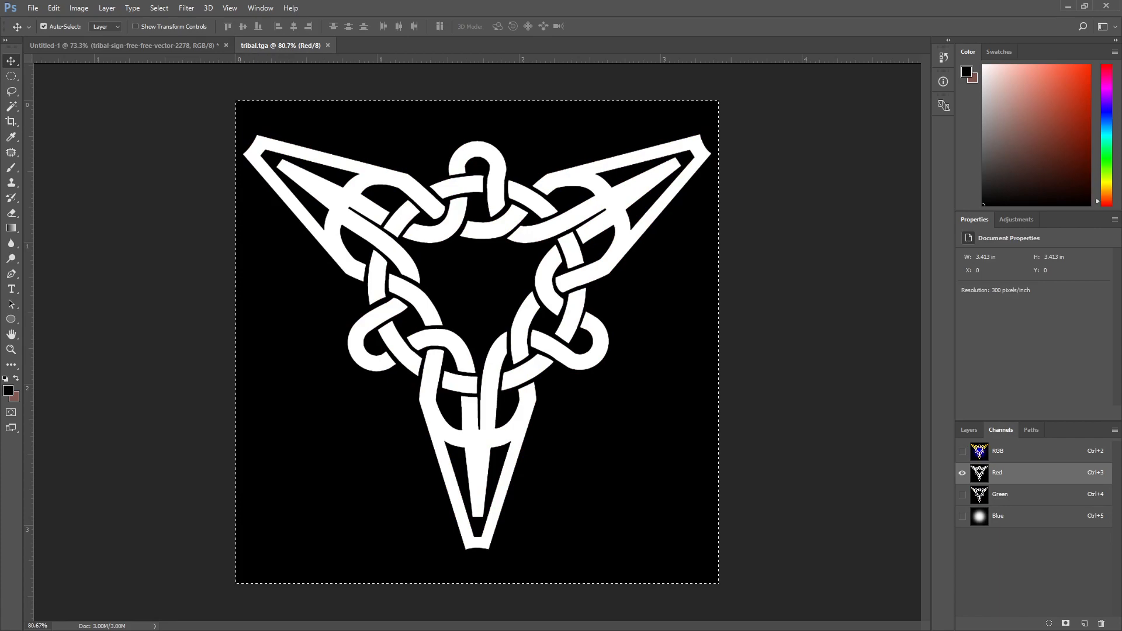
key("ctrl+v")
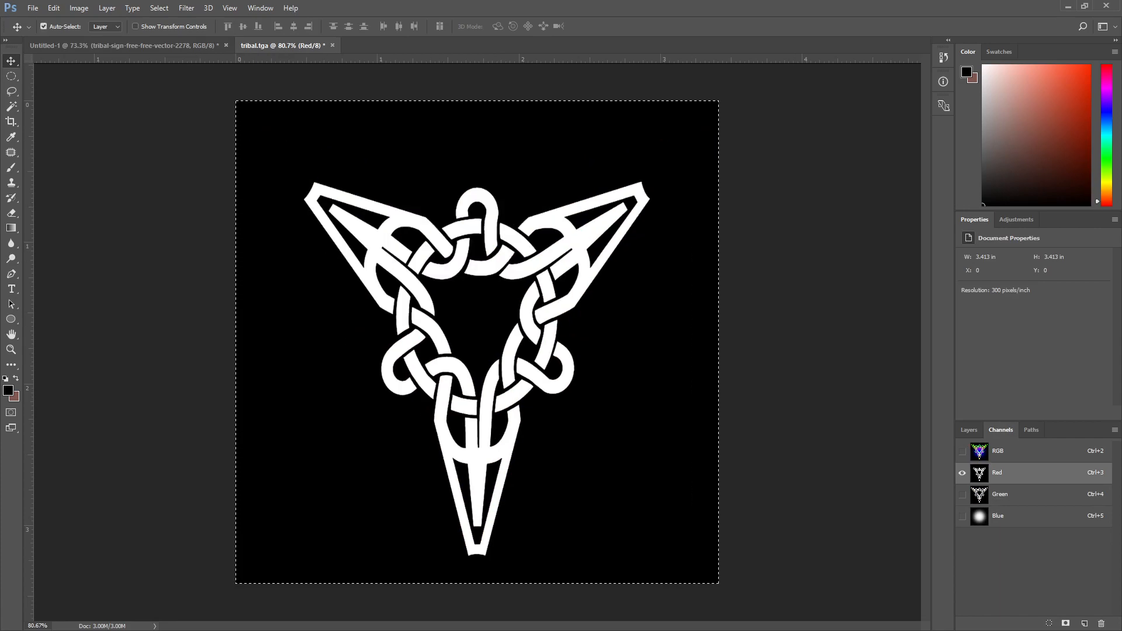
Step: In Untitled-1, show Layer 1 instead of the tribal-sign layer, copy it, and paste it into the Green channel of tribal.tga
left_click(175, 45)
left_click(969, 430)
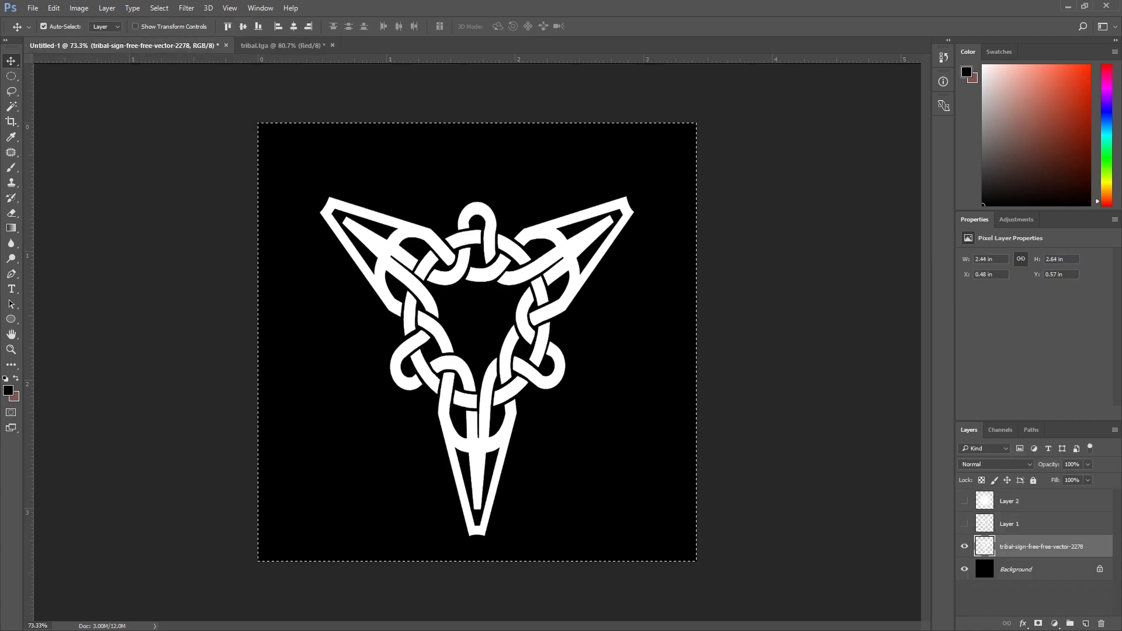
left_click(964, 547)
left_click(964, 524)
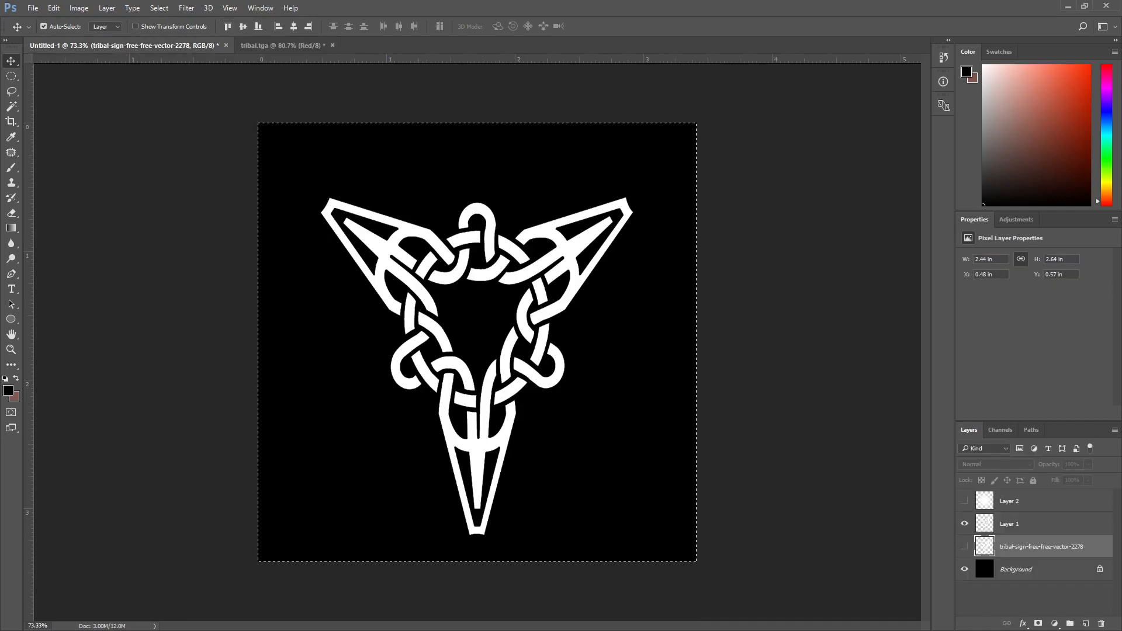
left_click(1010, 524)
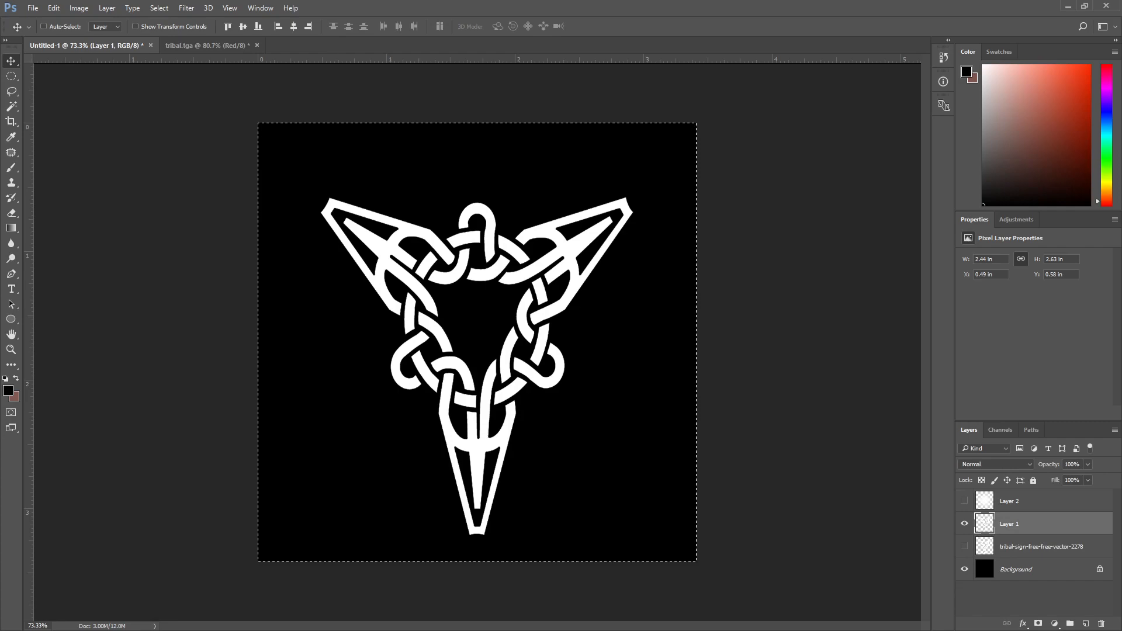
left_click(207, 45)
left_click(1000, 429)
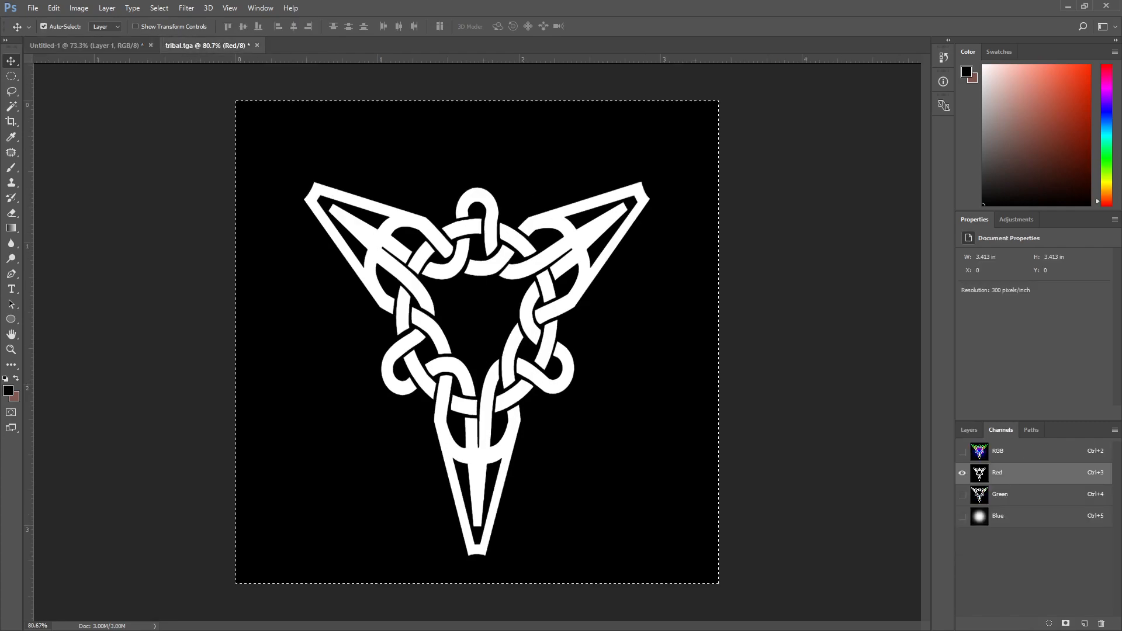
left_click(1000, 494)
key("ctrl+v")
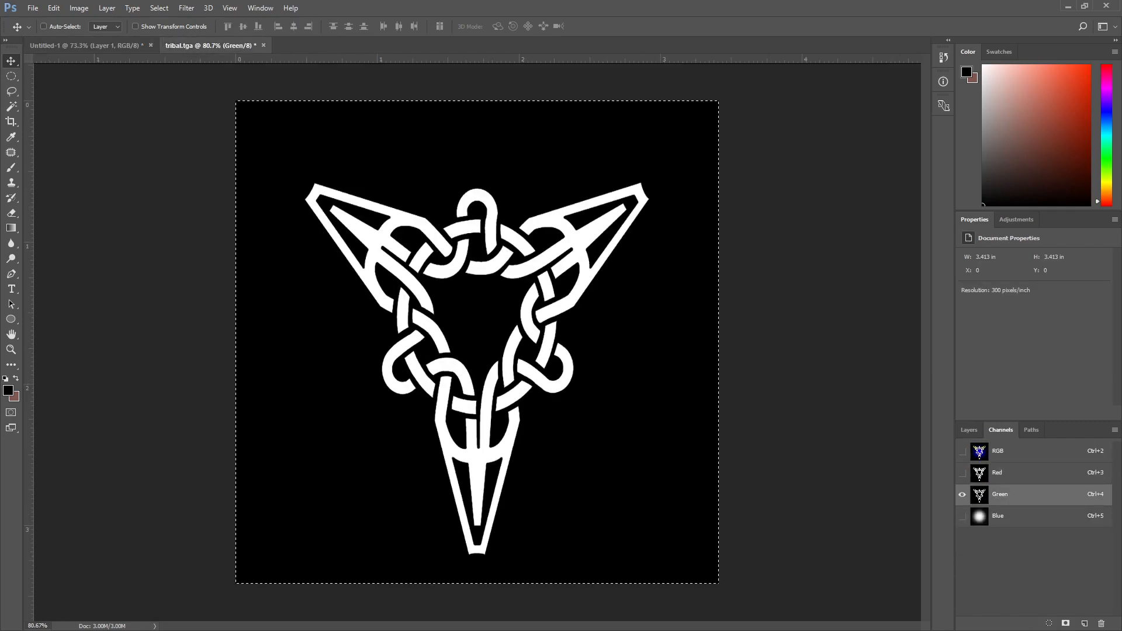
Step: Enlarge the Blue channel's glow in tribal.tga to about 129% around its centre, with the Red and Green channels shown for reference
key("ctrl+2")
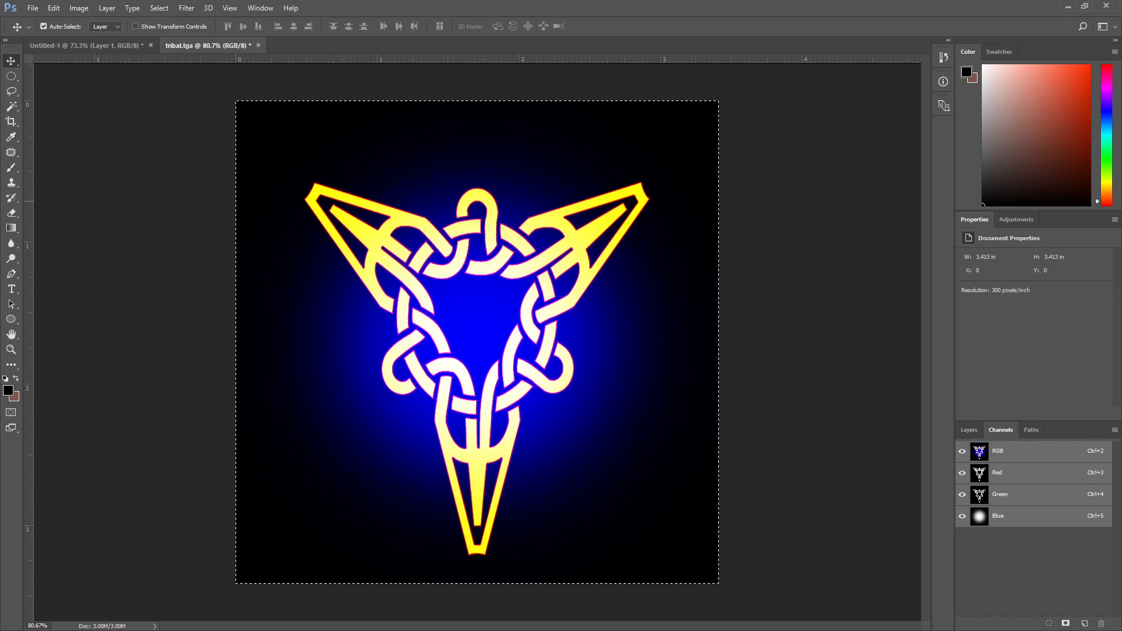
key("ctrl+5")
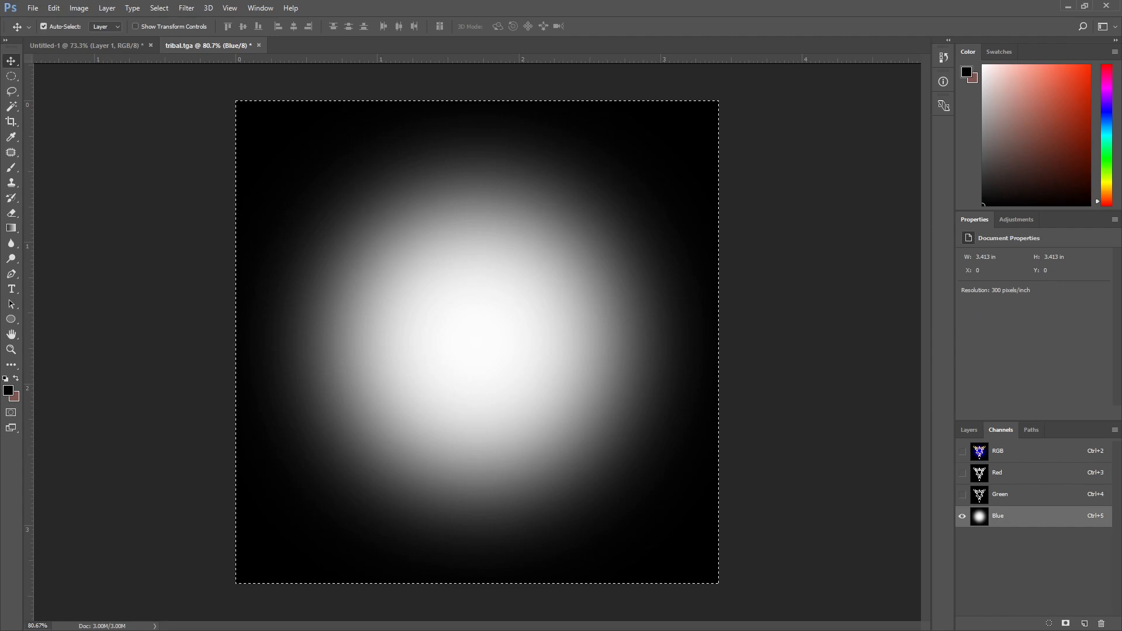
left_click(962, 494)
left_click(962, 472)
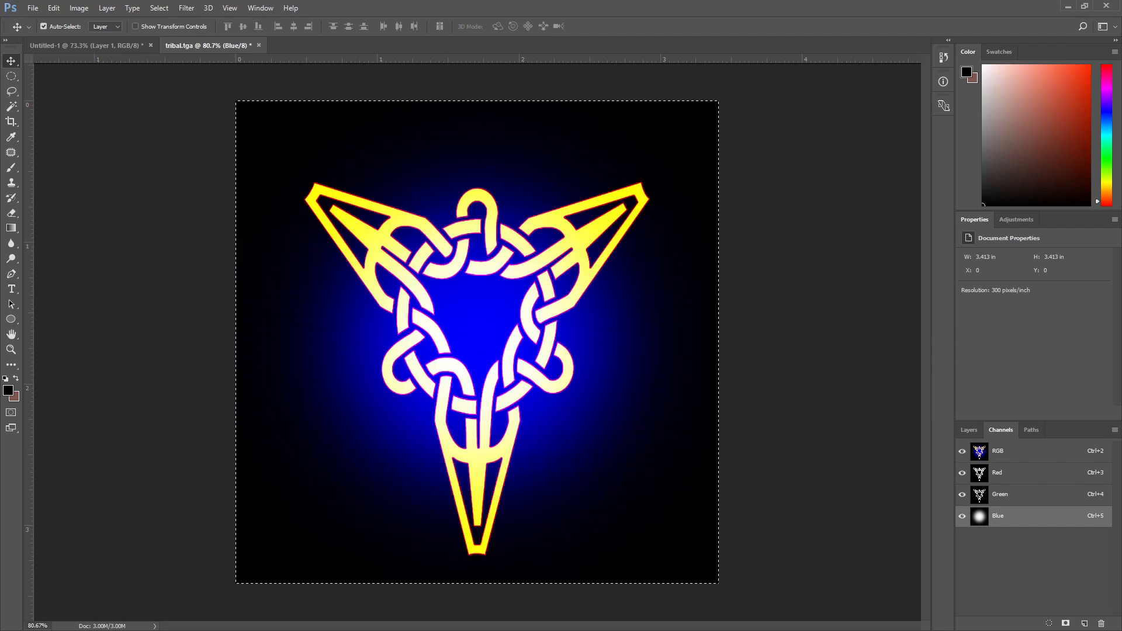
key("ctrl+t")
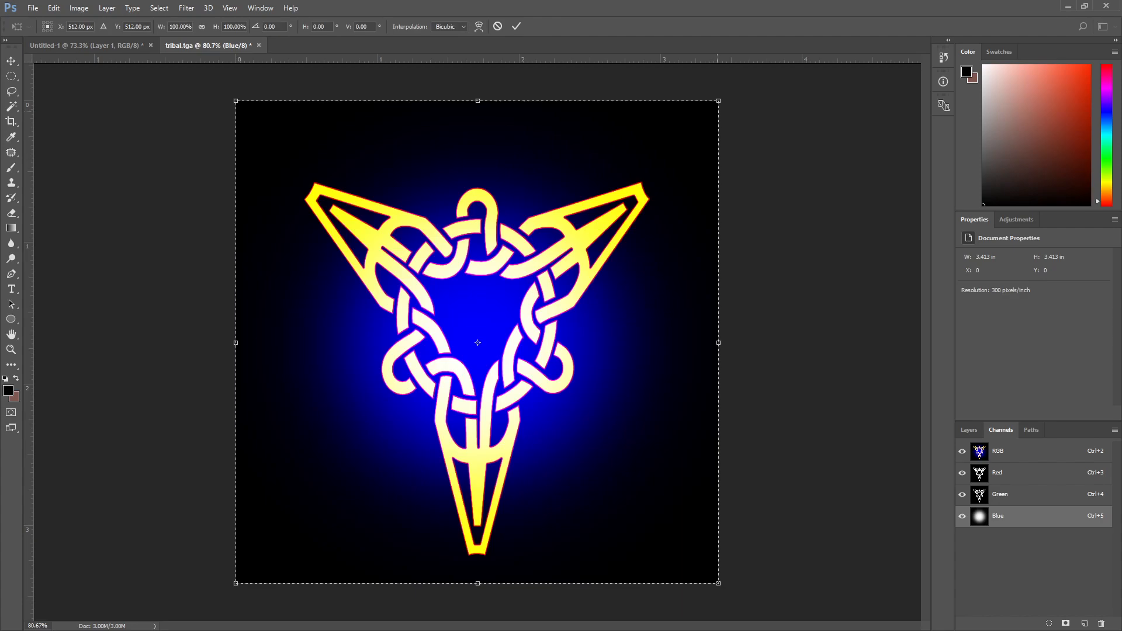
left_click_drag(720, 100, 793, 33)
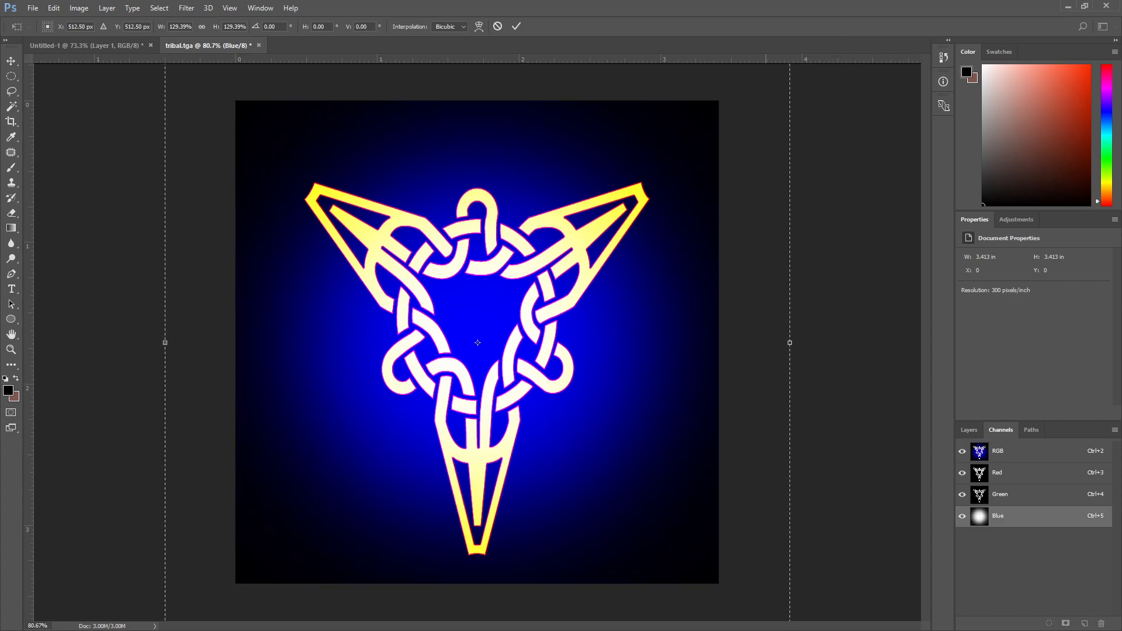
key("Return")
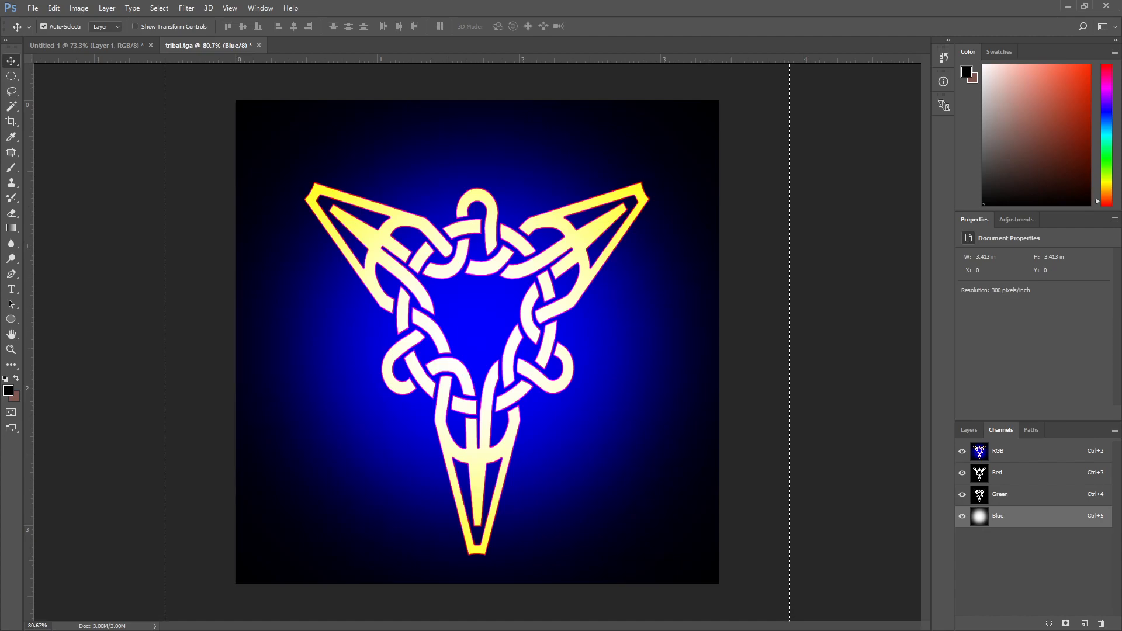
Step: Save tribal.tga with its edited channels and reimport the tribal texture in Unreal Engine
left_click(969, 430)
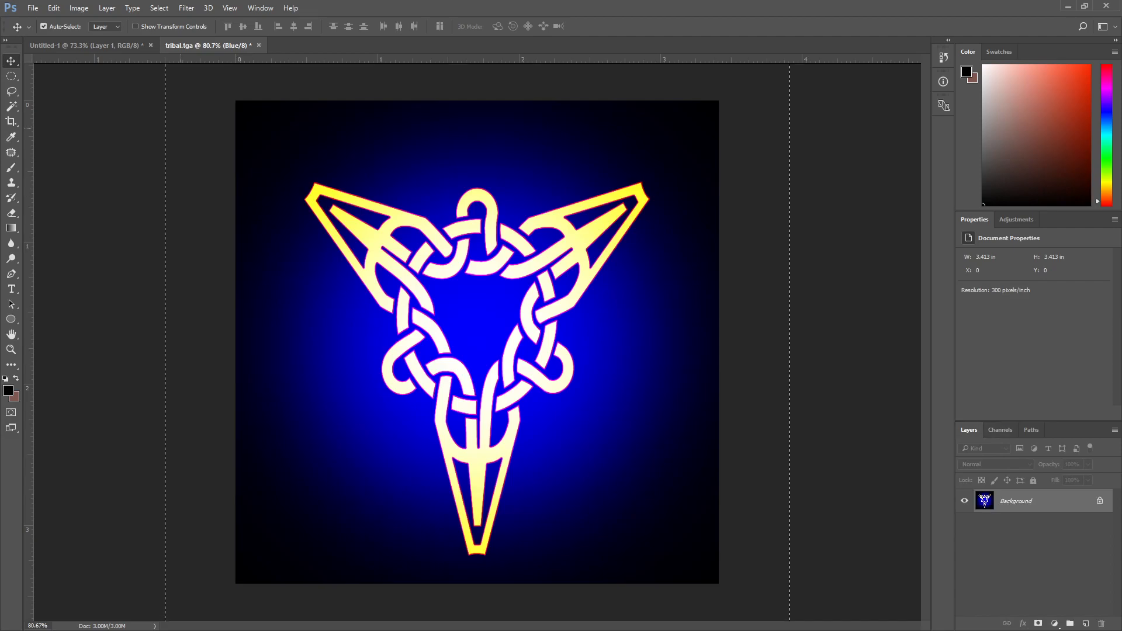
left_click(33, 8)
left_click(53, 126)
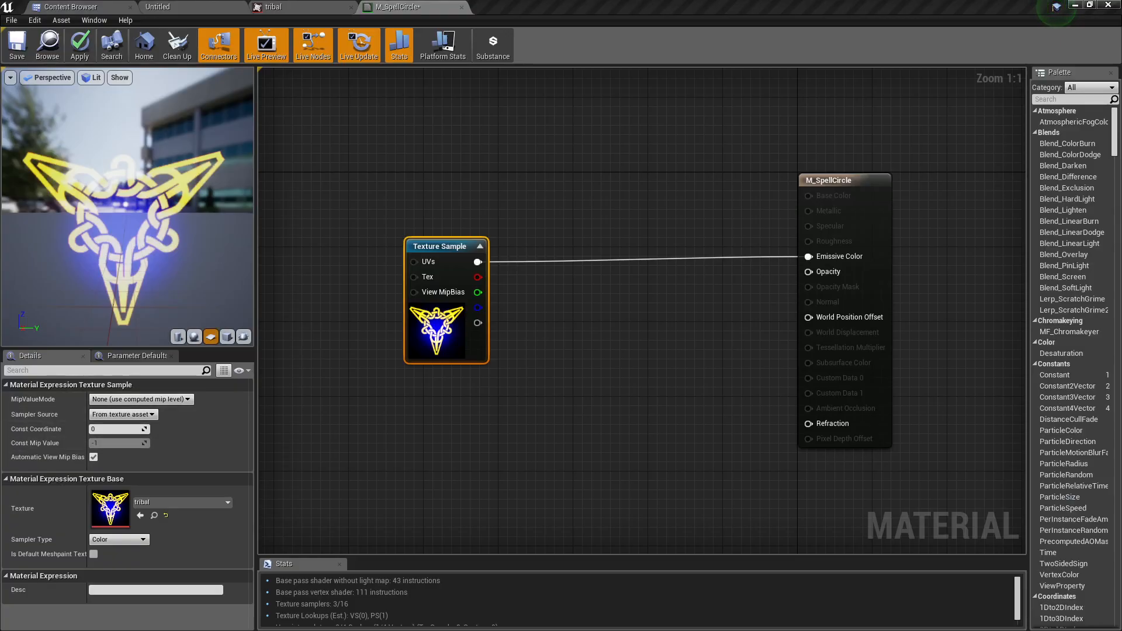
left_click(274, 6)
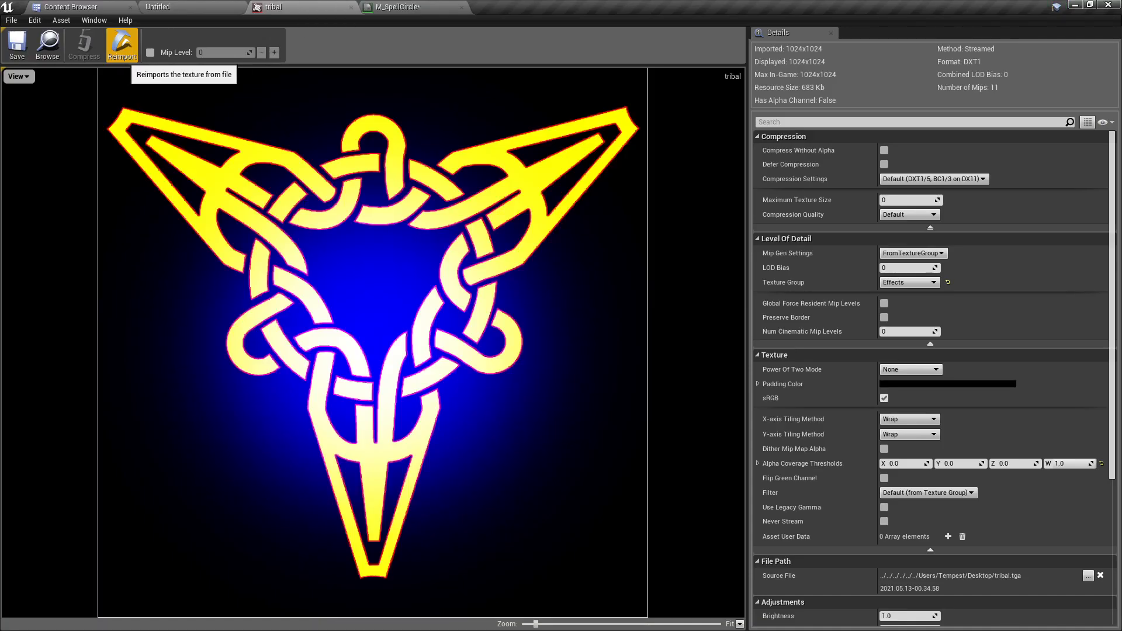
left_click(121, 52)
Step: Check the reimported texture in the M_SpellCircle preview and move its Texture Sample node lower and further from the material node
left_click(409, 7)
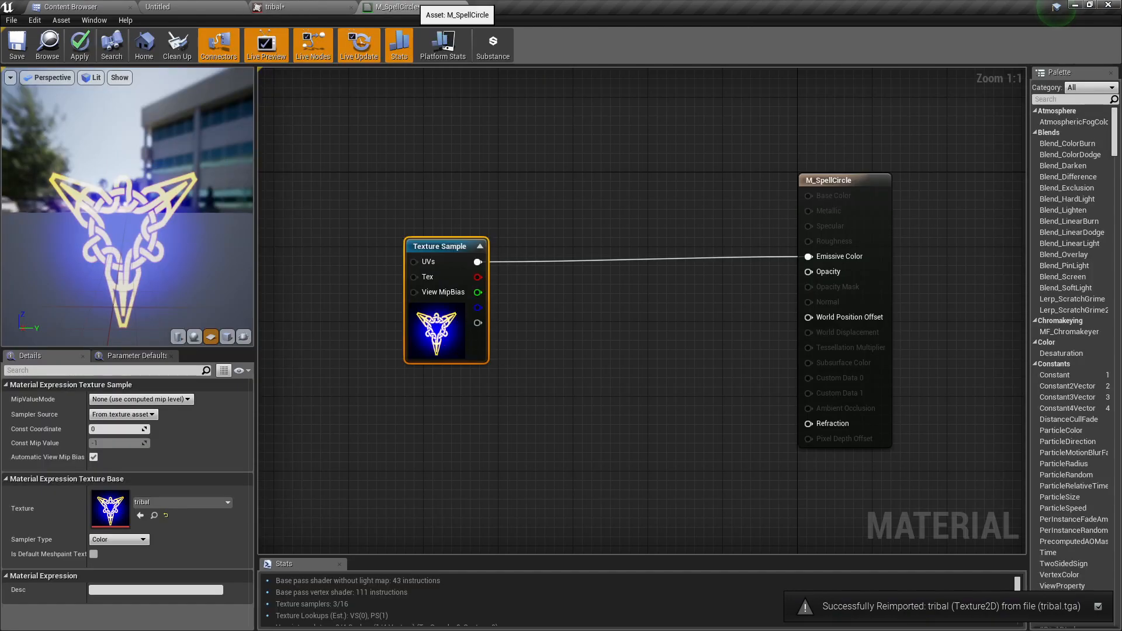
mouse_move(175, 204)
left_mouse_down()
mouse_move(176, 225)
mouse_move(175, 211)
left_mouse_up()
scroll(127, 234, "down", 3)
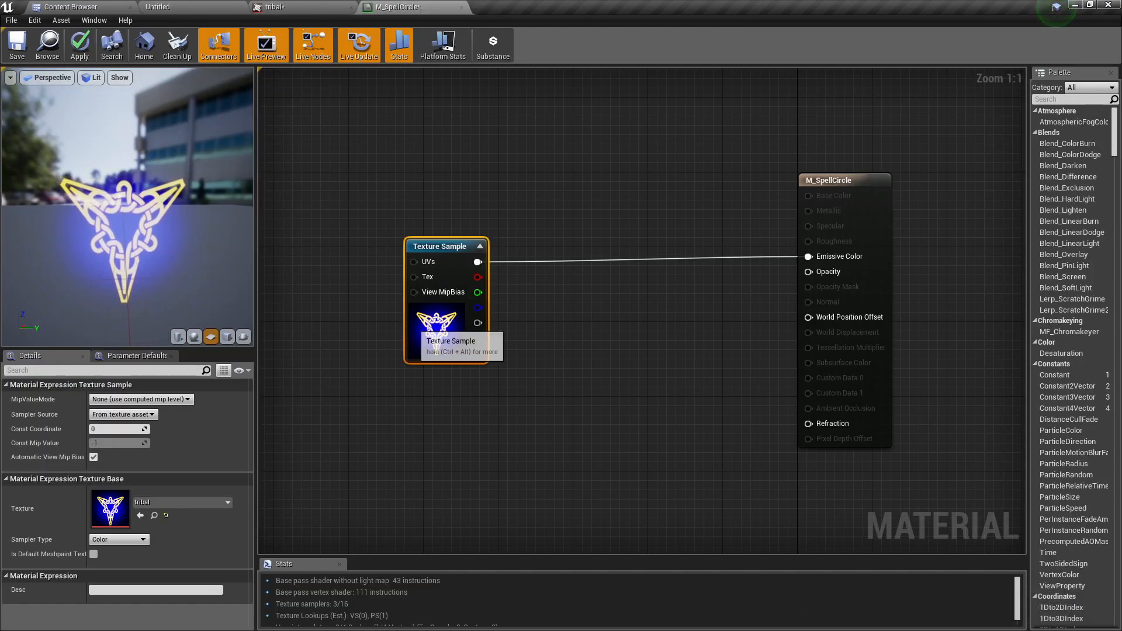
left_click_drag(448, 338, 392, 431)
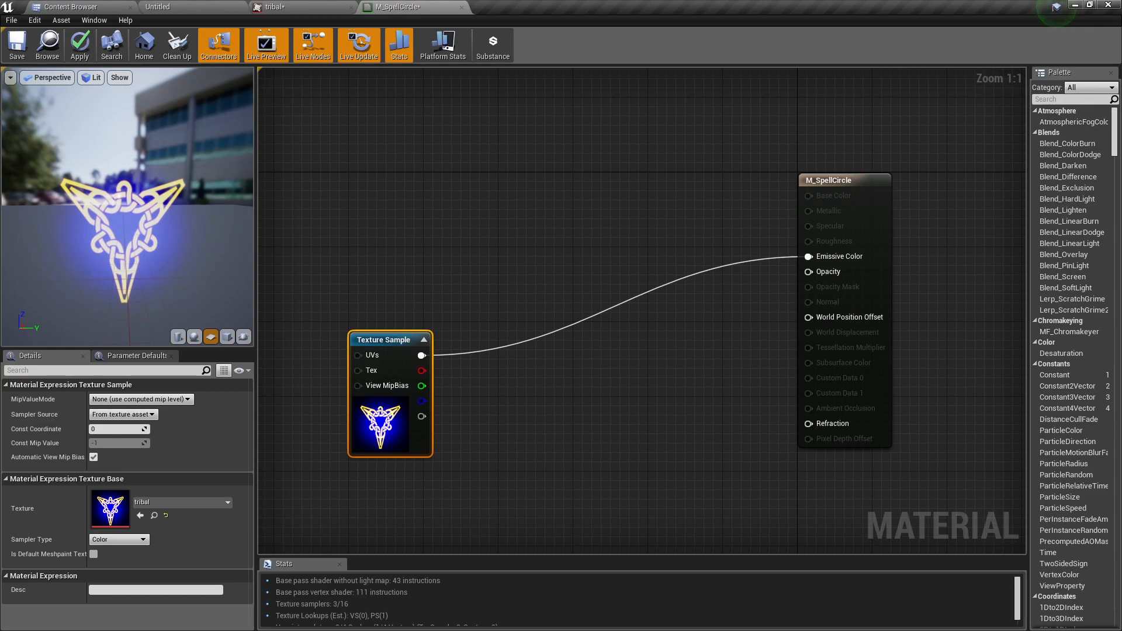
Step: In Photoshop, create a 512 × 512 pixel RGB document at 300 pixels/inch and convert its background into a regular layer
key("alt+Tab")
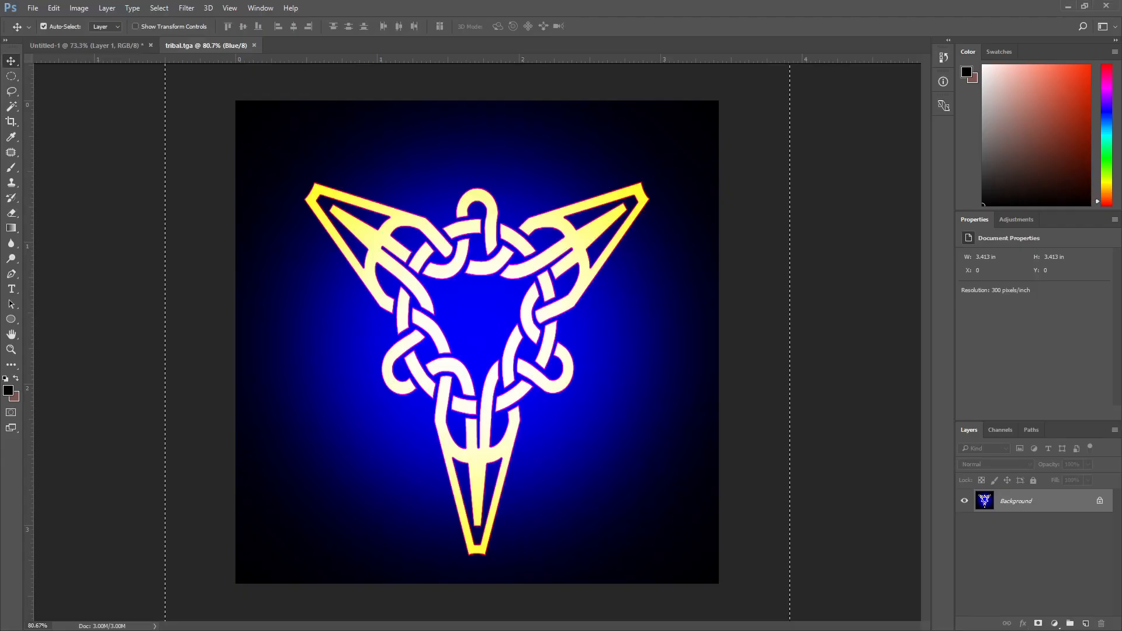
left_click(32, 8)
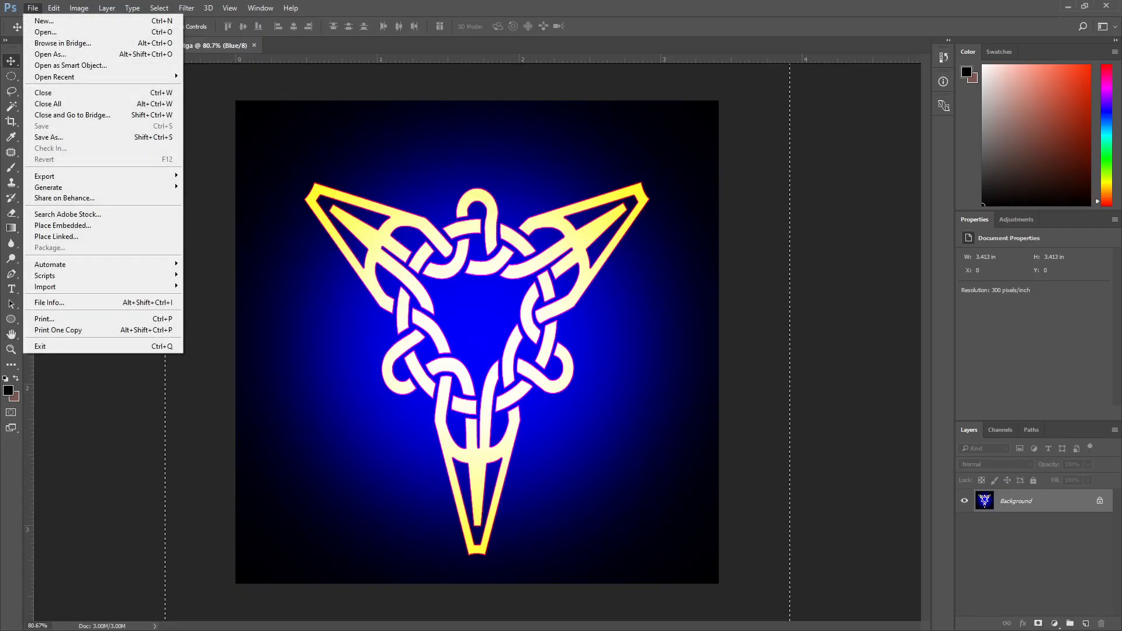
left_click(44, 21)
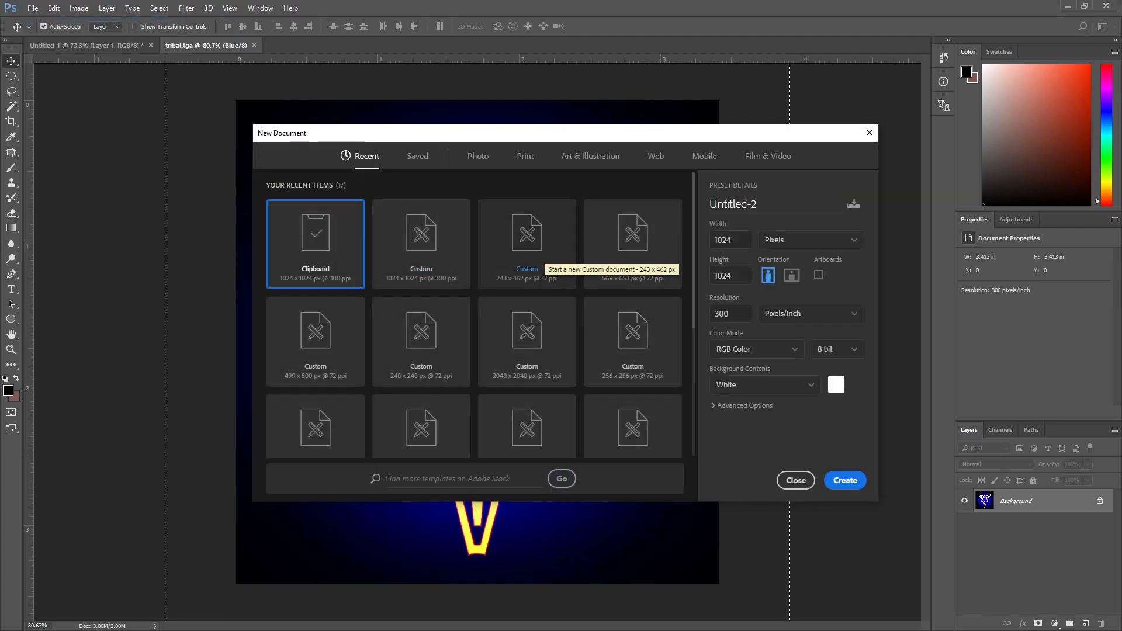
left_click_drag(733, 240, 712, 239)
type("521")
key("Tab")
type("521")
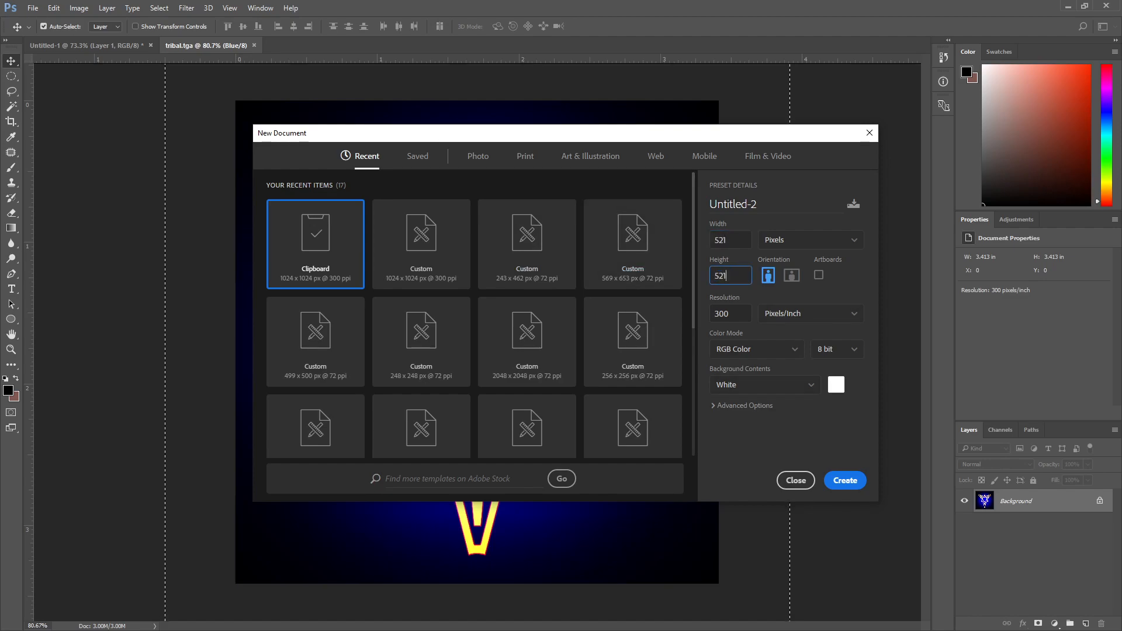
key("BackSpace")
key("BackSpace")
key("BackSpace")
type("12")
key("BackSpace")
key("BackSpace")
type("512")
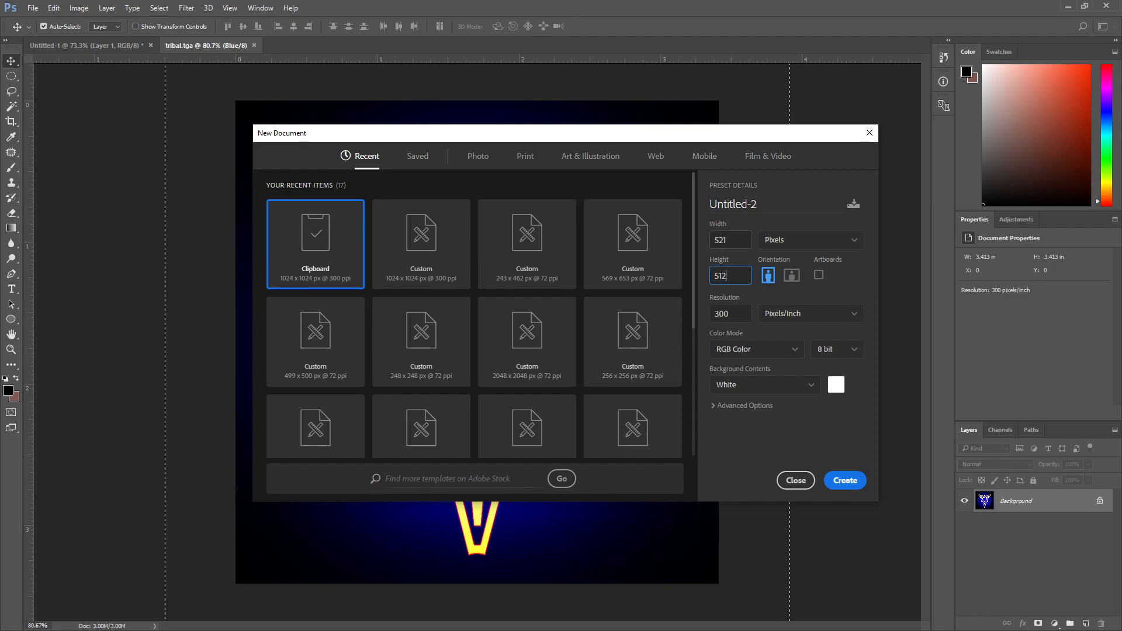
key("shift+Tab")
type("512")
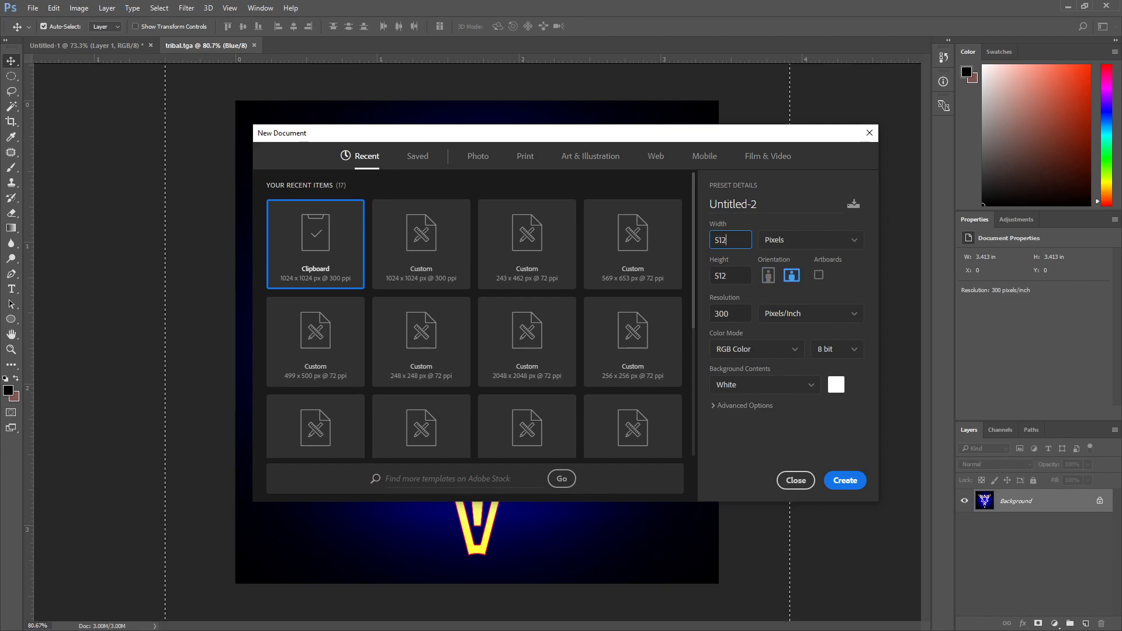
key("Return")
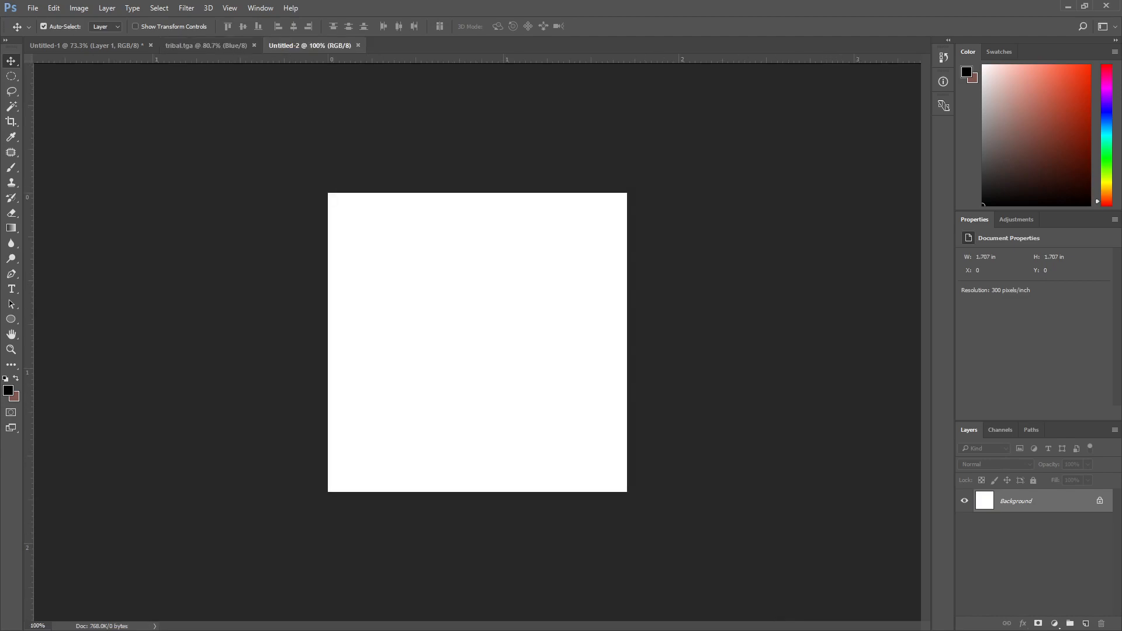
key("ctrl+/")
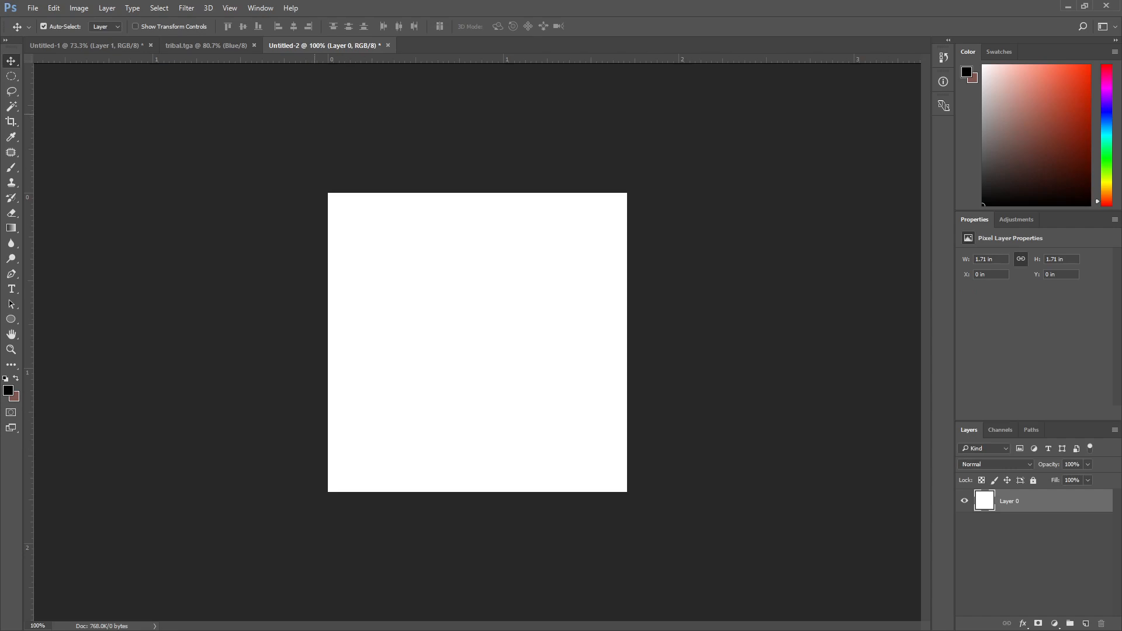
Step: Try the Clouds render filter on the white Layer 0 and undo it
left_click(186, 8)
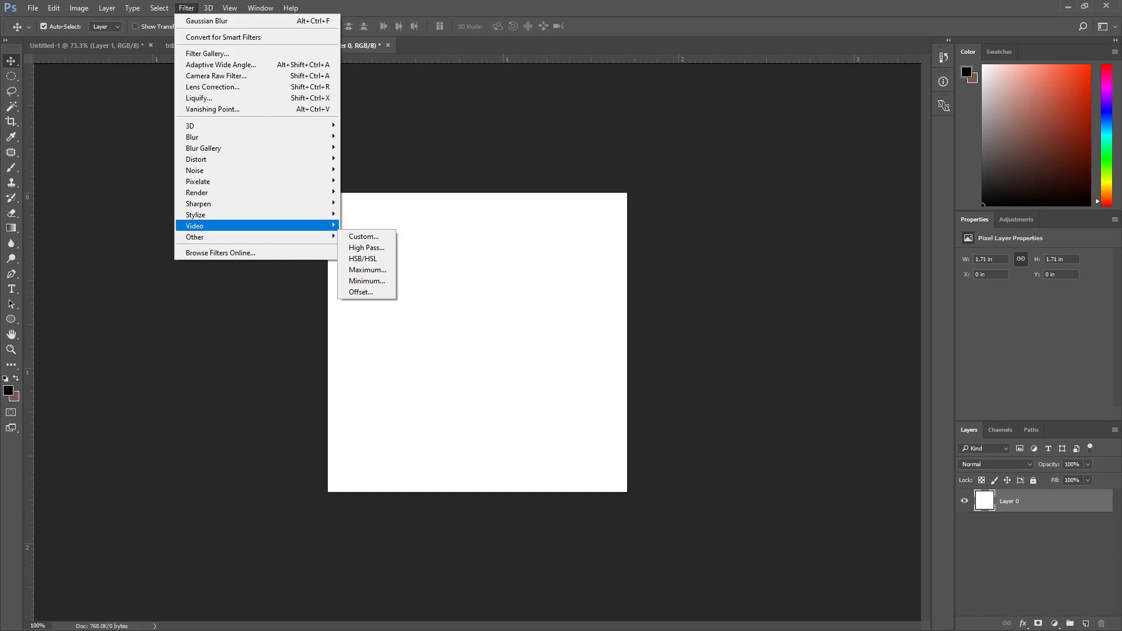
mouse_move(234, 215)
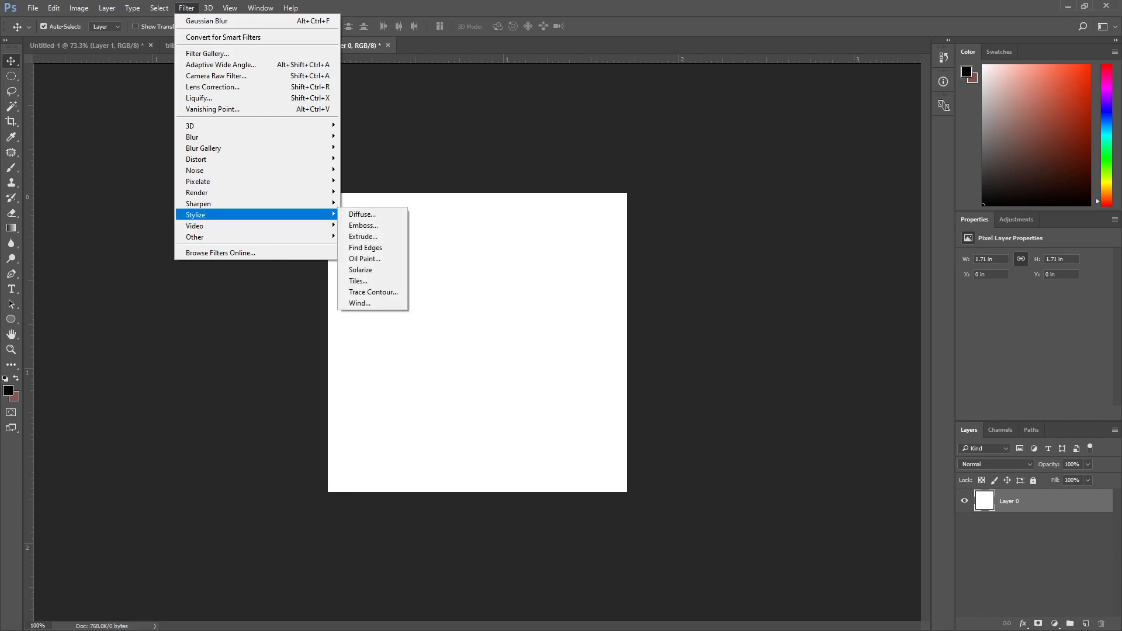
mouse_move(234, 192)
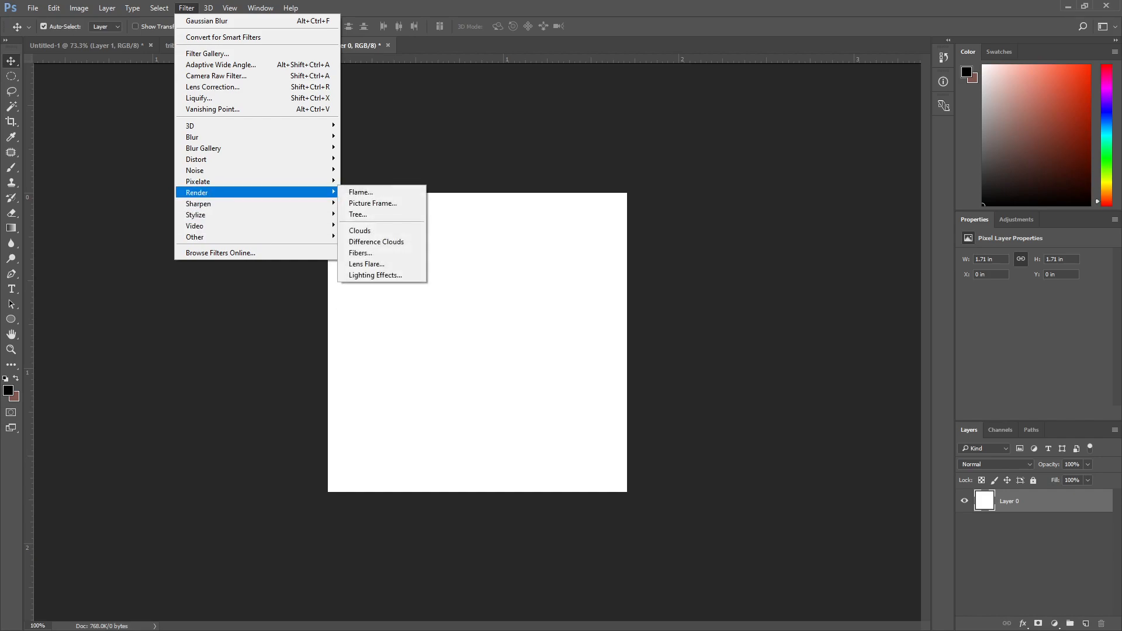
left_click(360, 230)
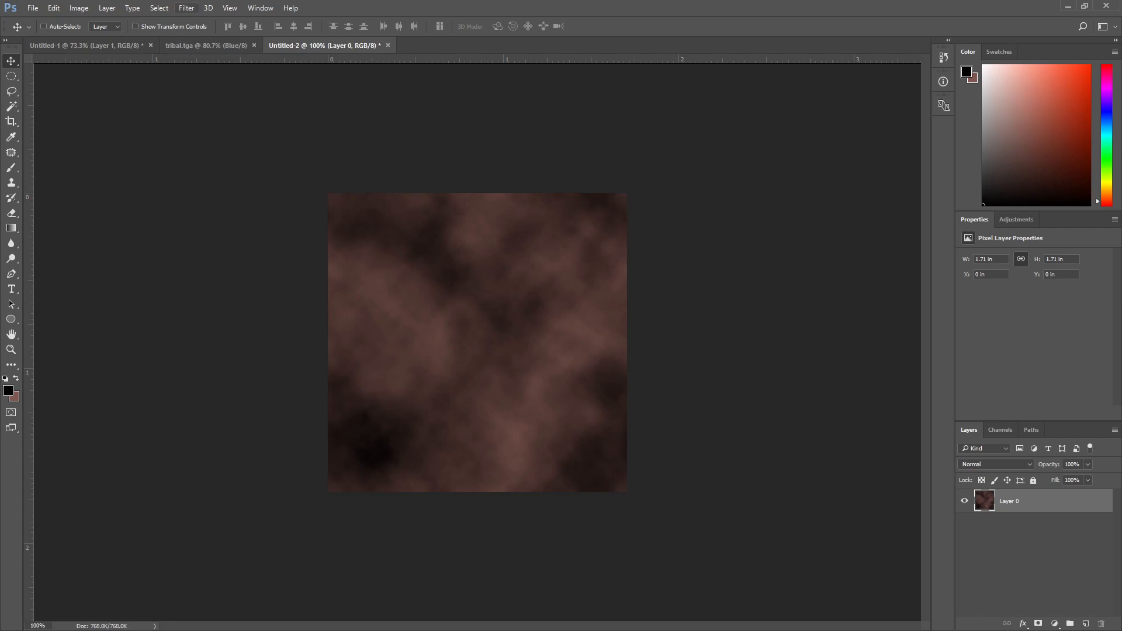
key("ctrl+z")
Step: Try the Difference Clouds render filter on the white Layer 0 and undo it
left_click(186, 7)
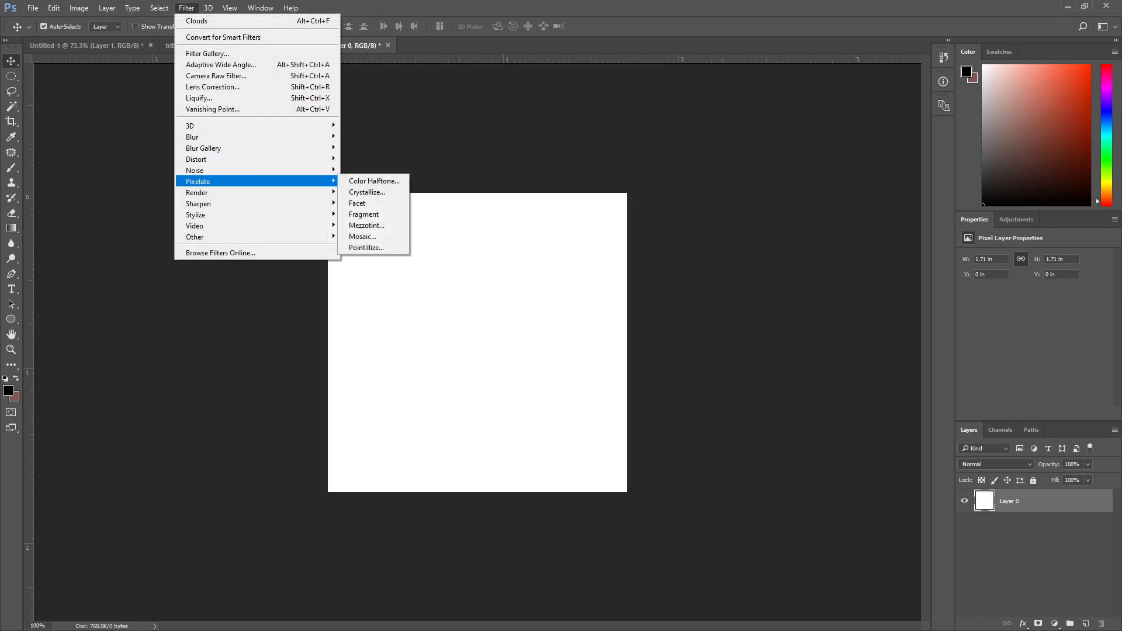
mouse_move(263, 193)
left_click(376, 241)
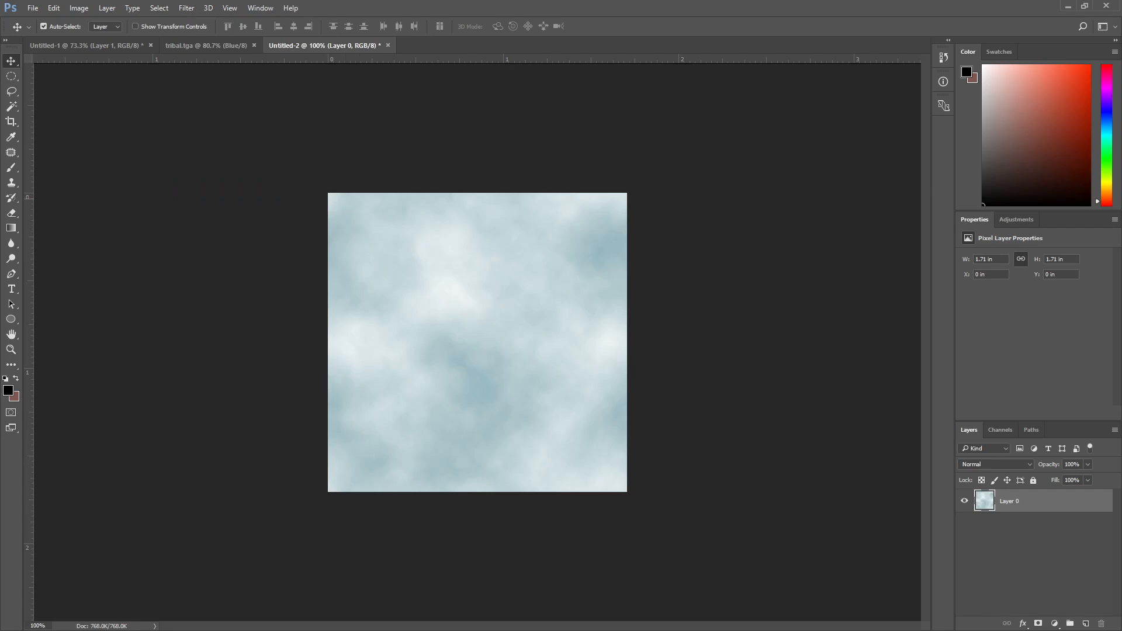
key("ctrl+z")
key("ctrl+z")
key("ctrl+z")
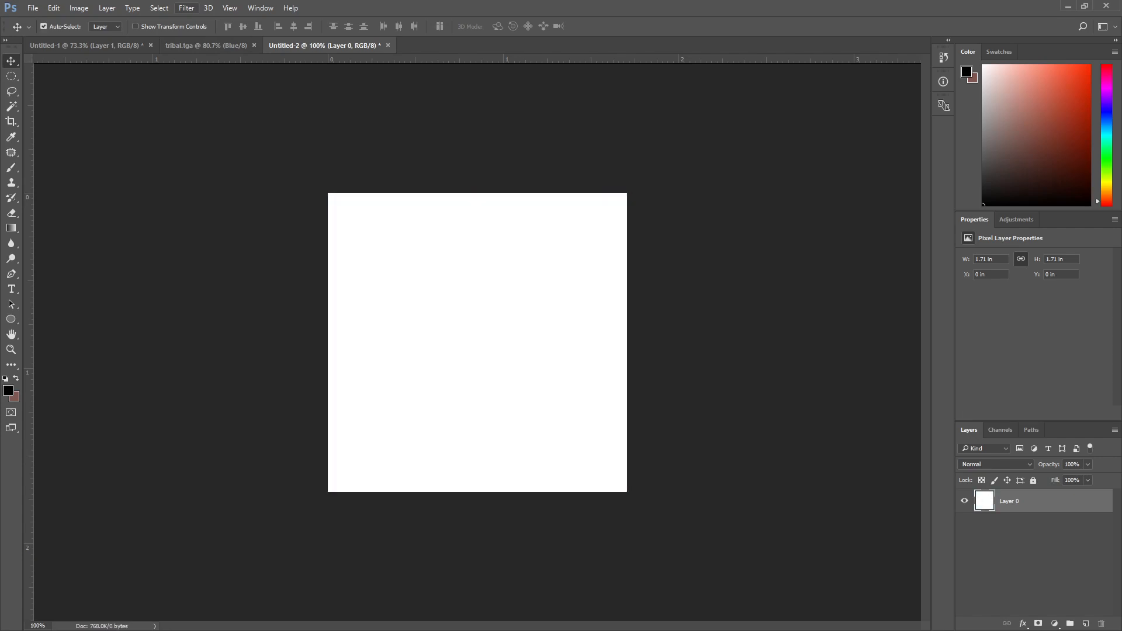
Step: Fill Layer 0 of Untitled-2 with a noise pattern using the Clouds render filter
left_click(186, 9)
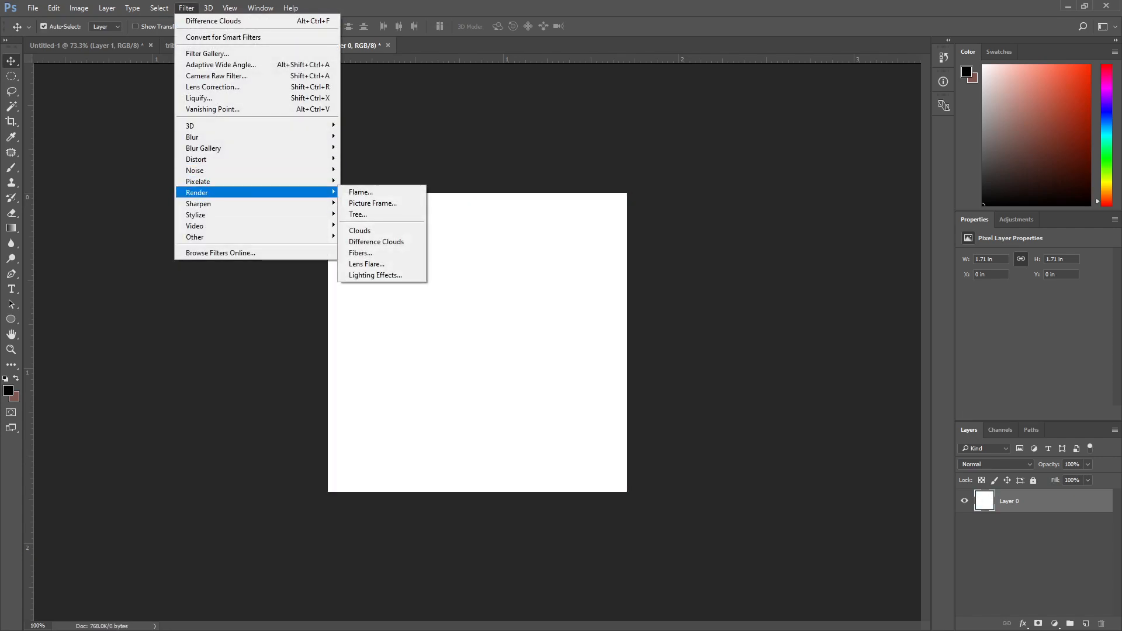
left_click(362, 230)
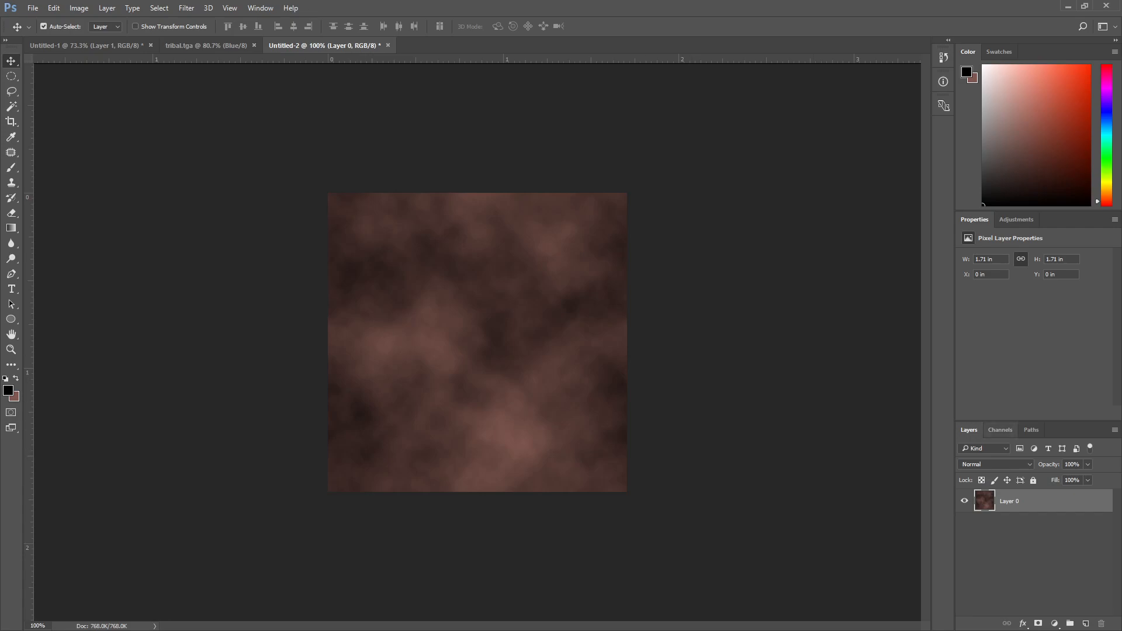
left_click(1000, 429)
left_click(969, 430)
Step: Save the cloud noise image to the Desktop as T_NoiseTest in Targa format
left_click(33, 8)
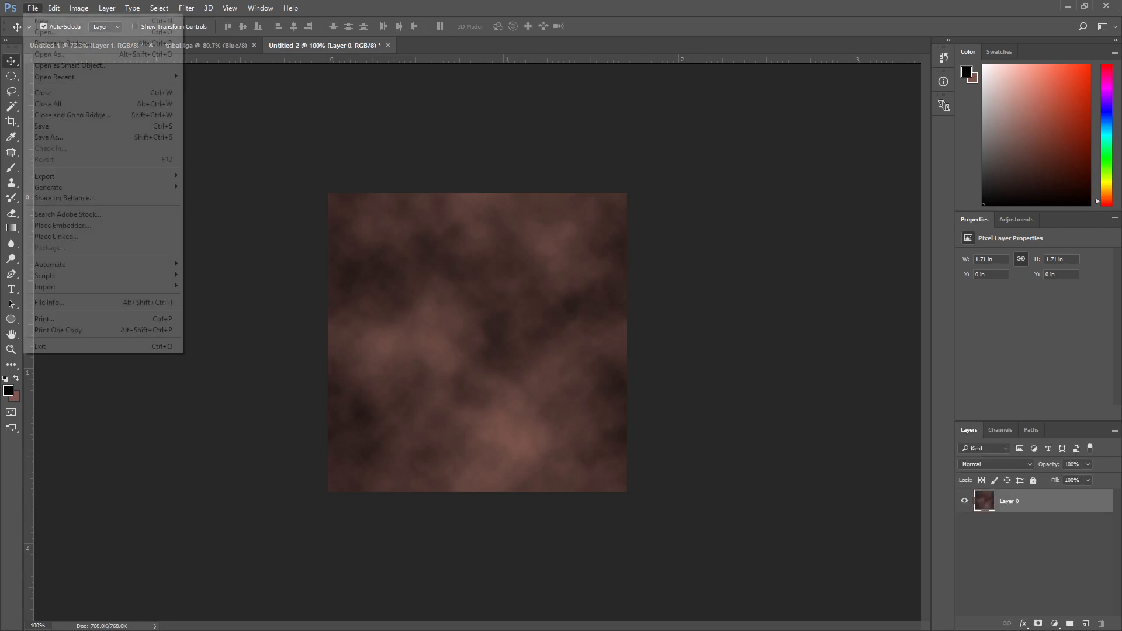
left_click(70, 138)
type("noise")
key("Escape")
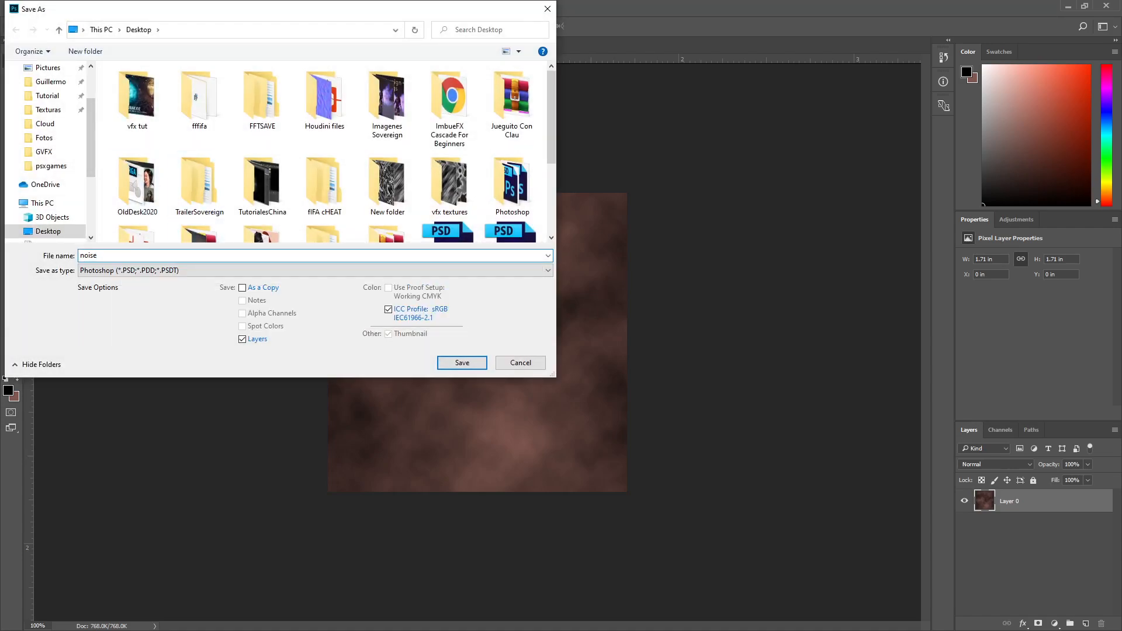
key("BackSpace")
key("BackSpace")
key("BackSpace")
key("BackSpace")
key("BackSpace")
type("T_")
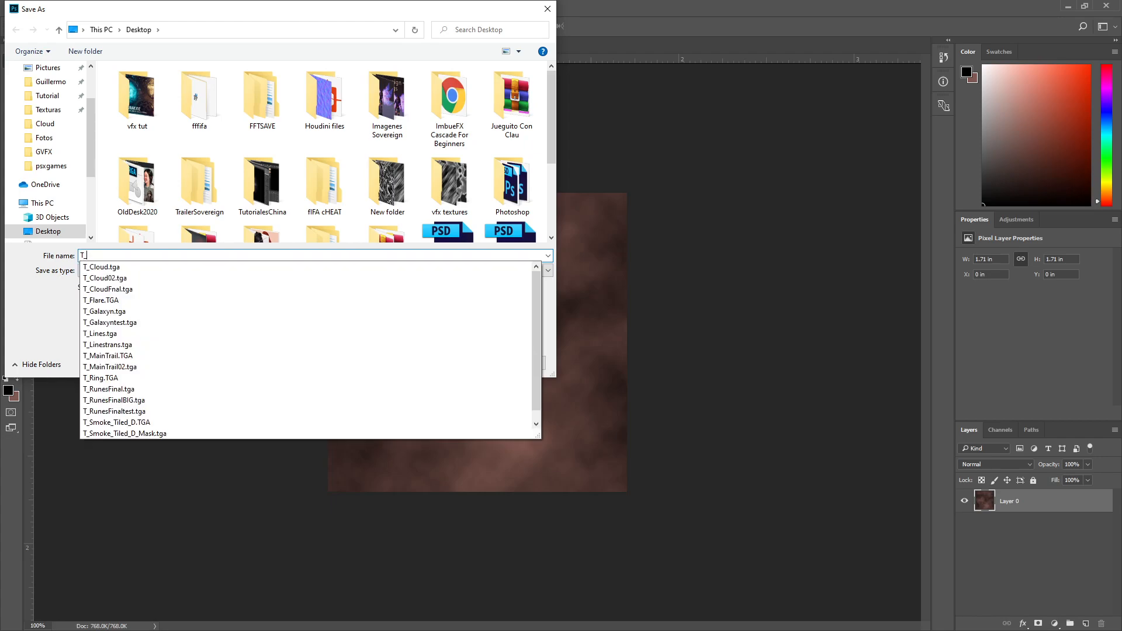
type("NoiseTest")
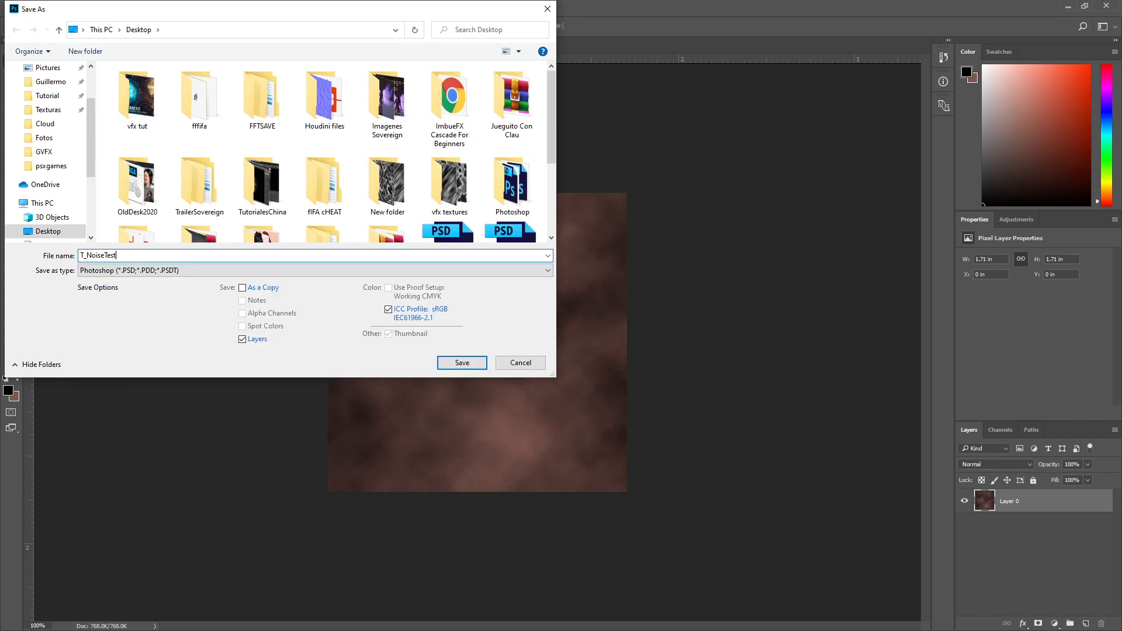
left_click(314, 270)
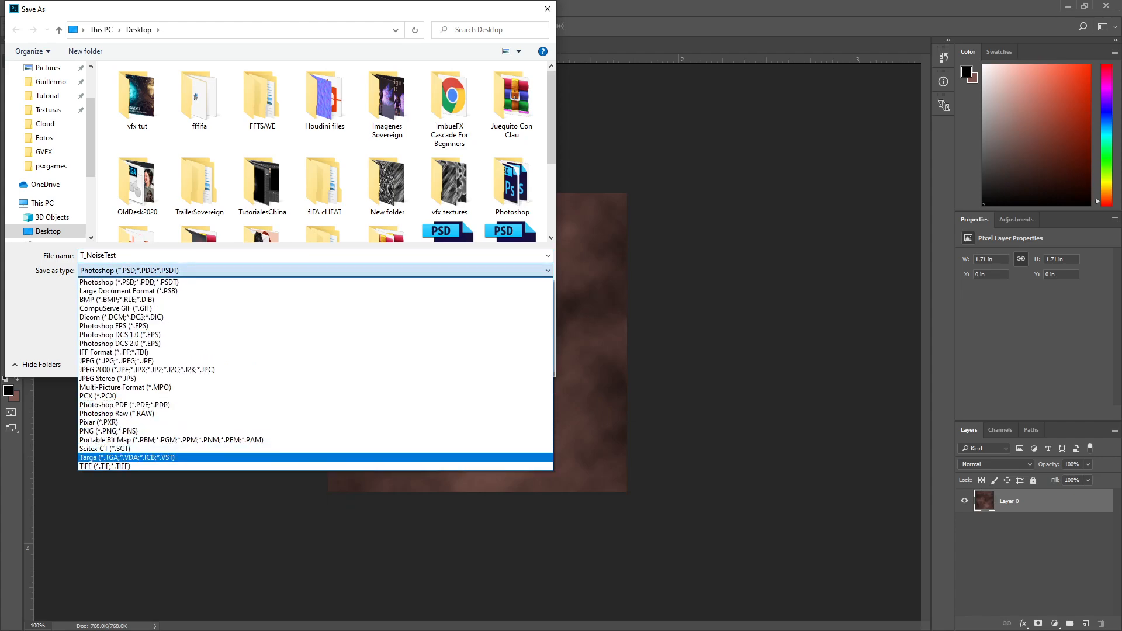
left_click(127, 457)
key("Return")
key("Return")
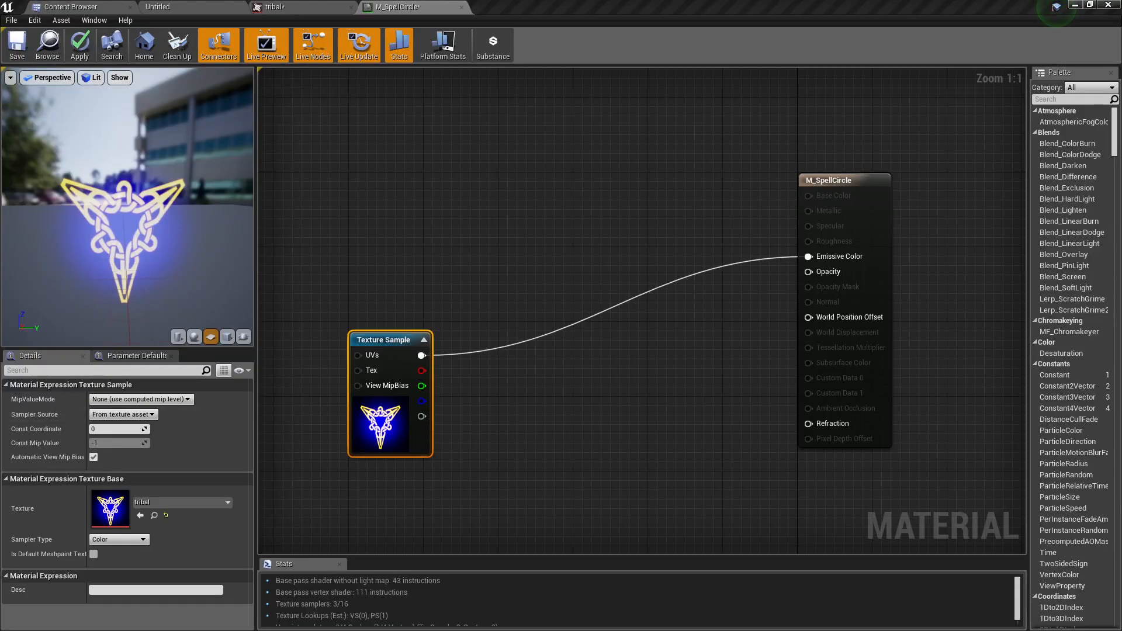
Step: In Unreal Engine, import T_NoiseTest.tga from the Desktop into the Spellricletut content folder
left_click(79, 7)
left_click(409, 175)
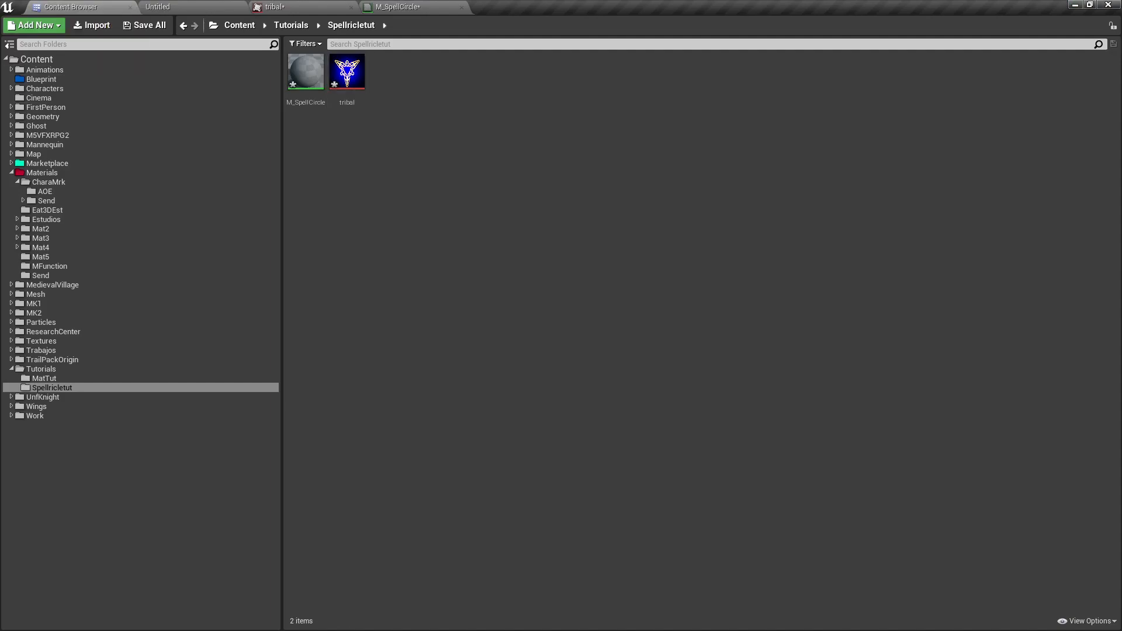
left_click(95, 26)
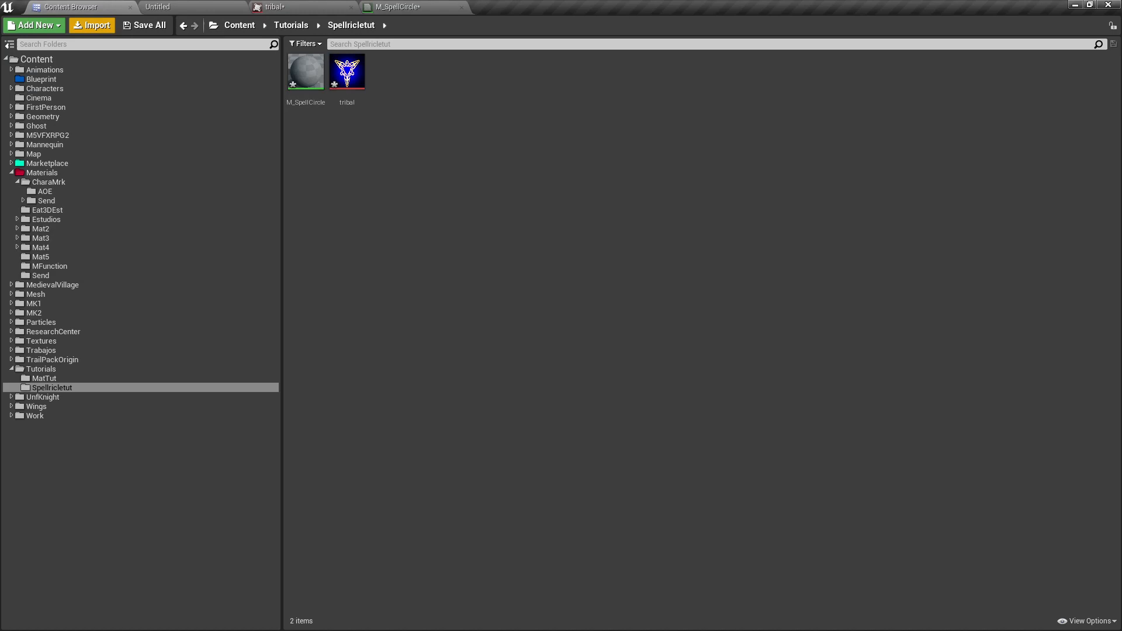
key("Escape")
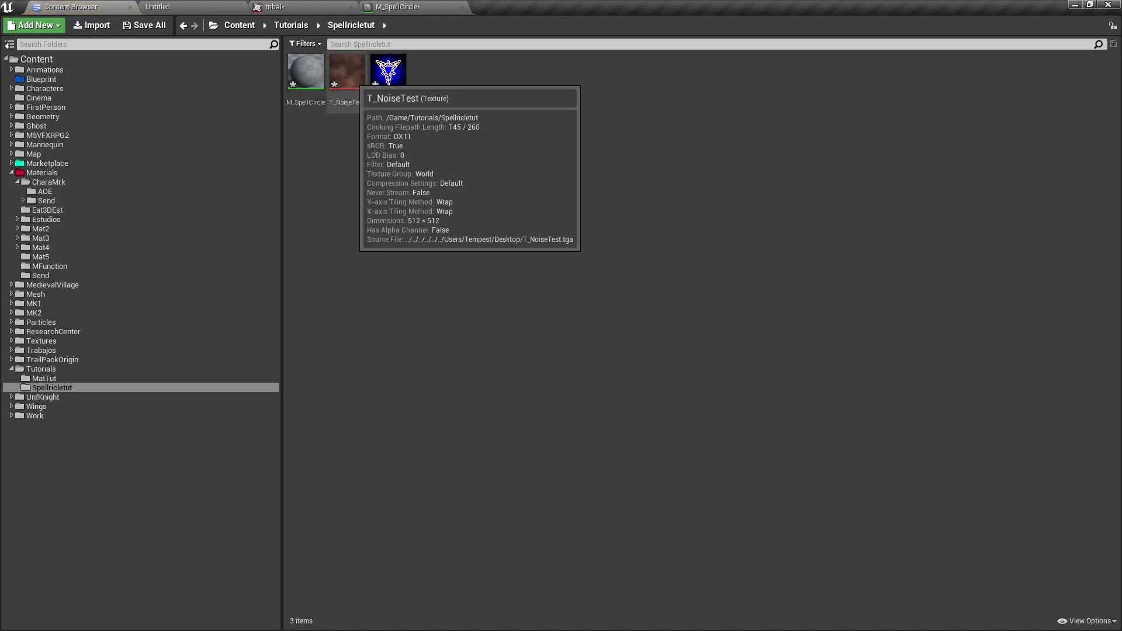
Step: Add the T_NoiseTest texture to the M_SpellCircle graph as a Texture Sample node, placed directly below the tribal one
left_click(352, 78)
left_click_drag(351, 79, 412, 197)
left_click_drag(316, 228, 354, 100)
left_click_drag(476, 139, 442, 396)
left_click_drag(423, 212, 414, 118)
left_click_drag(442, 395, 404, 321)
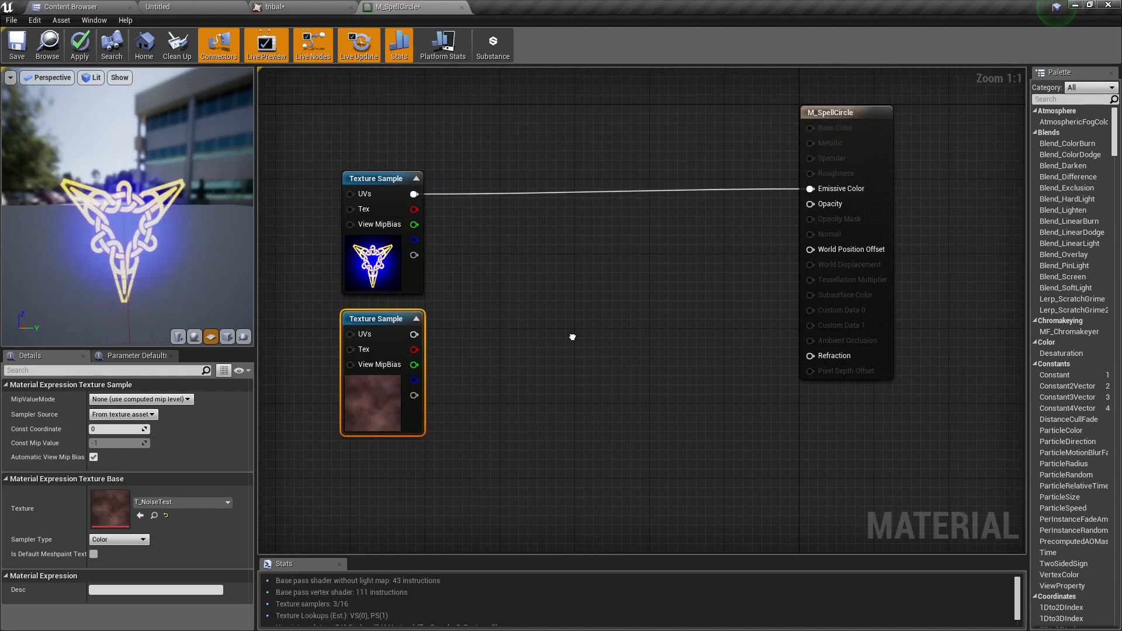
scroll(573, 334, "down", 1)
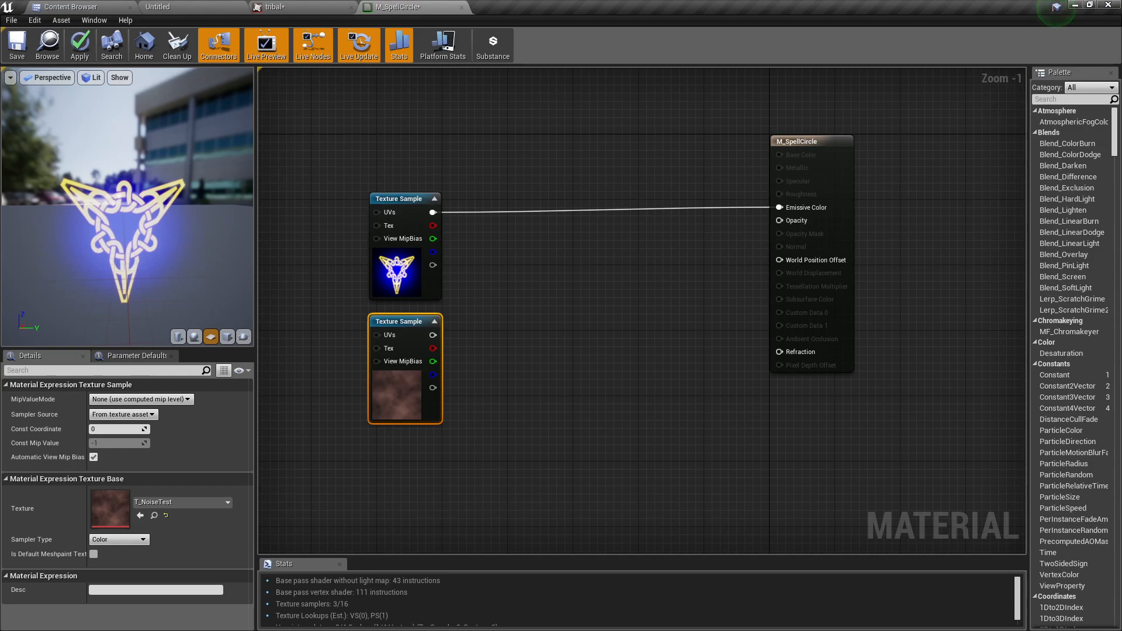